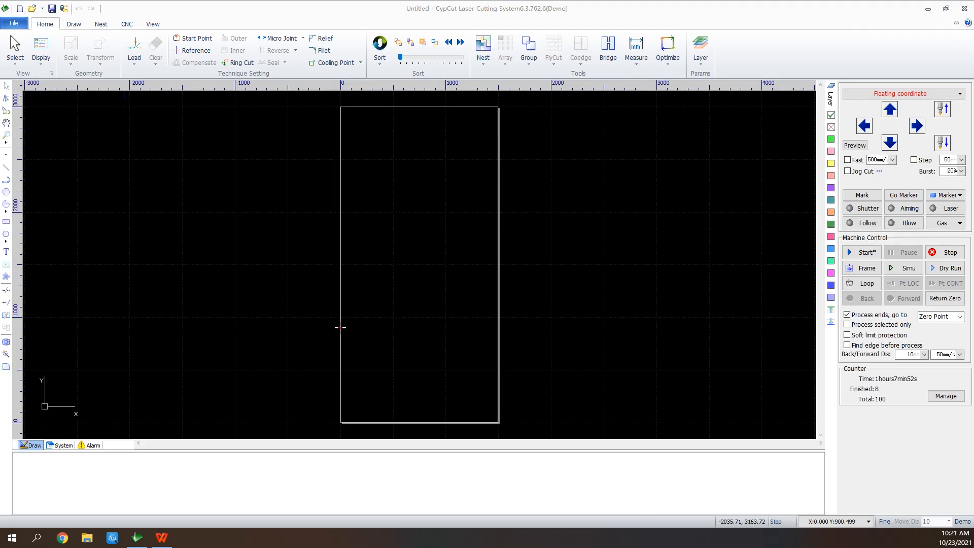
key("alt+f")
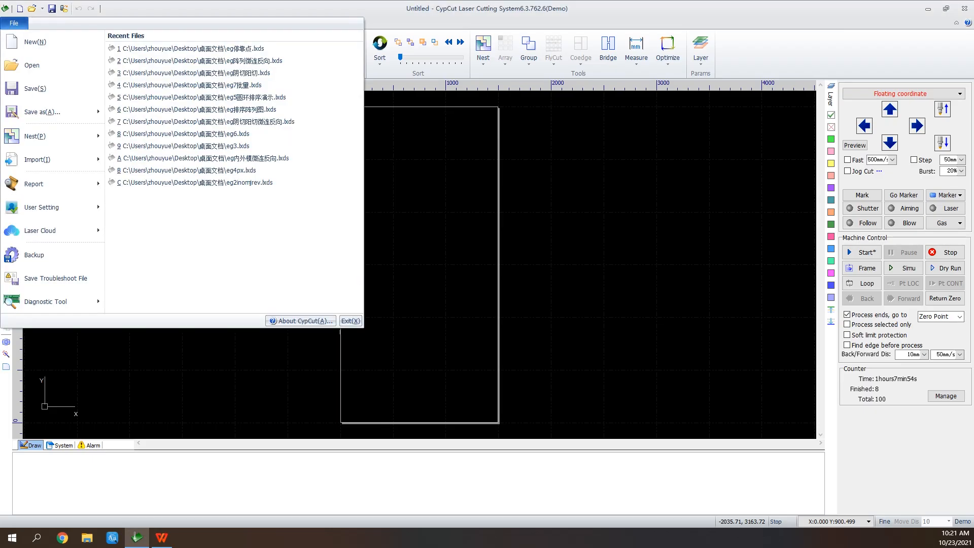
key("Escape")
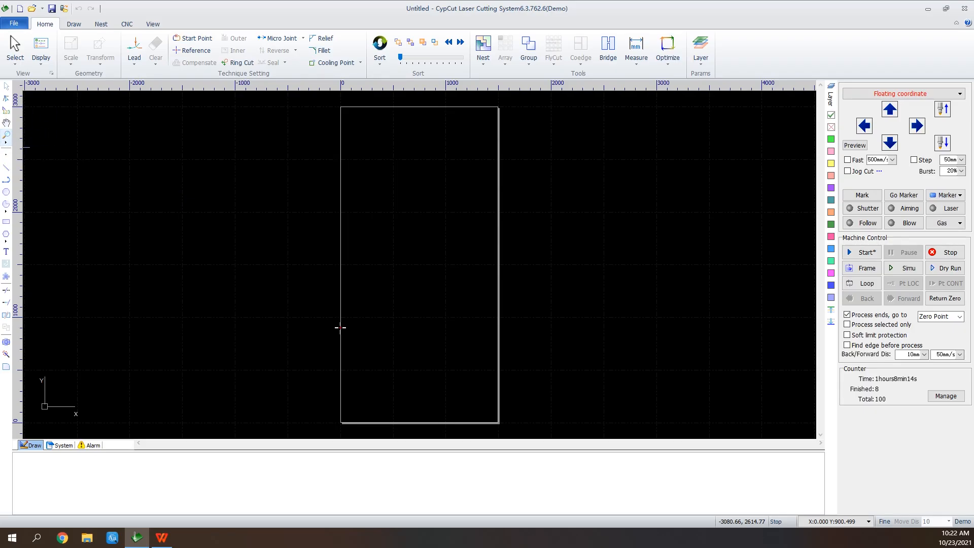
Draw two connected lines about 50 mm and 78 mm long, and turn off the red display of unclosed shapes
key("l")
scroll(361, 148, "up", 5)
scroll(363, 149, "up", 1)
left_click(271, 138)
left_click(332, 144)
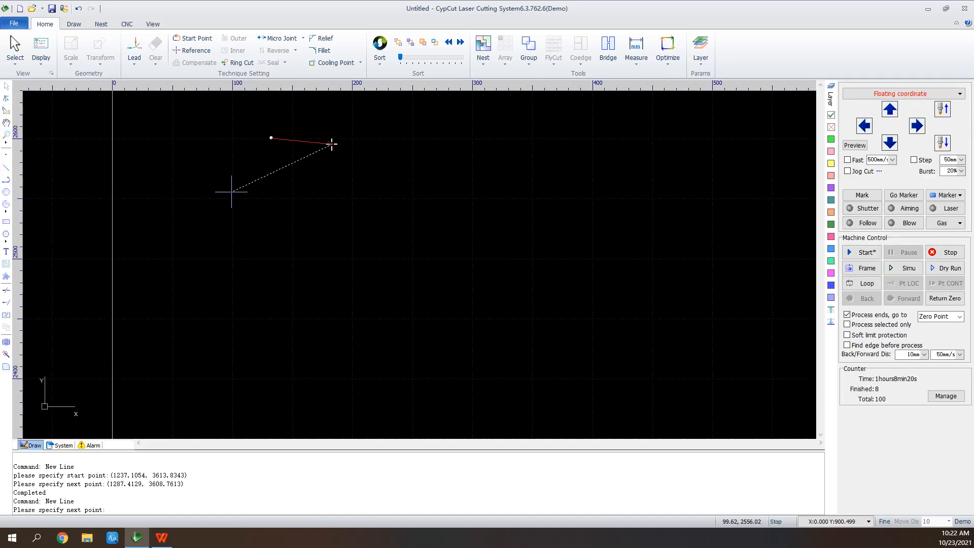
left_click(250, 189)
right_click(285, 113)
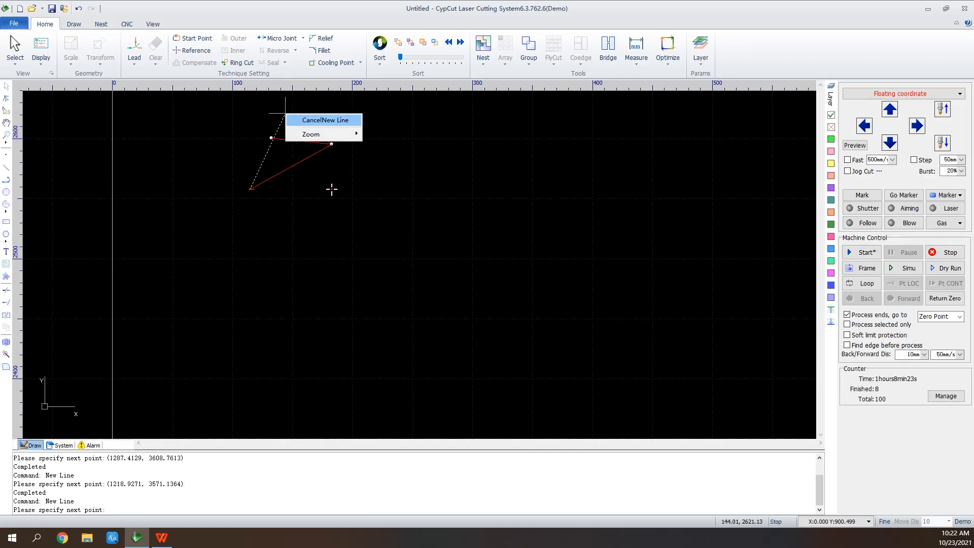
left_click(325, 119)
left_click(41, 50)
left_click(81, 86)
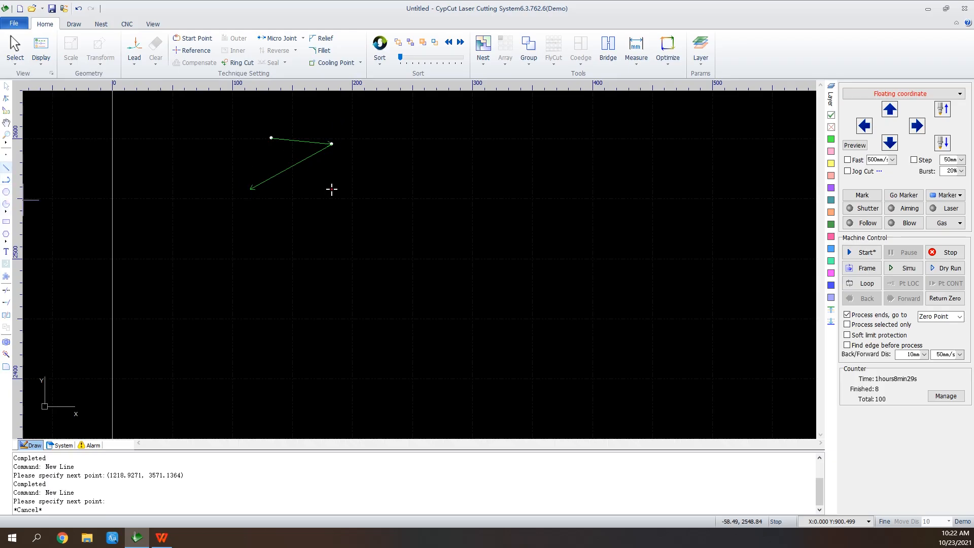
Draw a line about 70 mm long from the lower end of the second line up across the first line
left_click(6, 167)
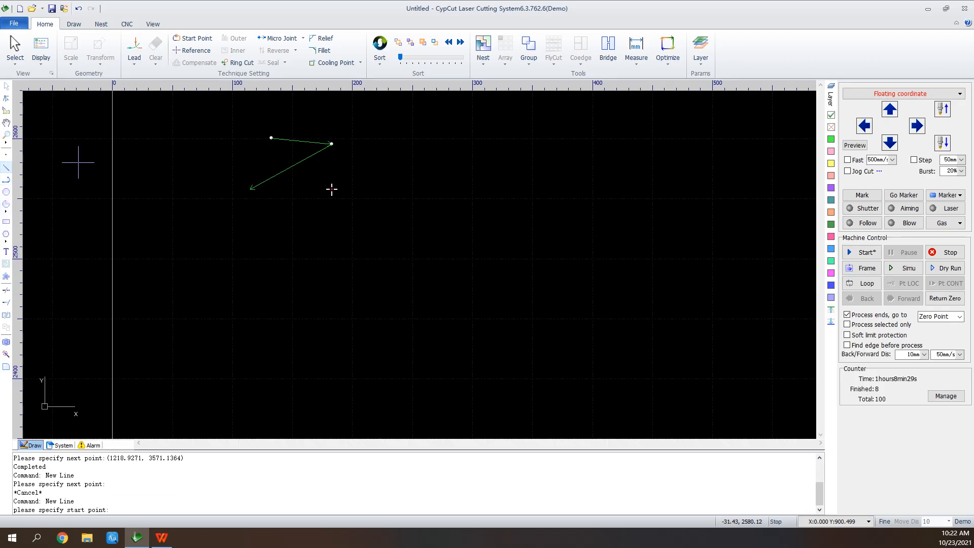
left_click(250, 187)
left_click(302, 121)
right_click(322, 122)
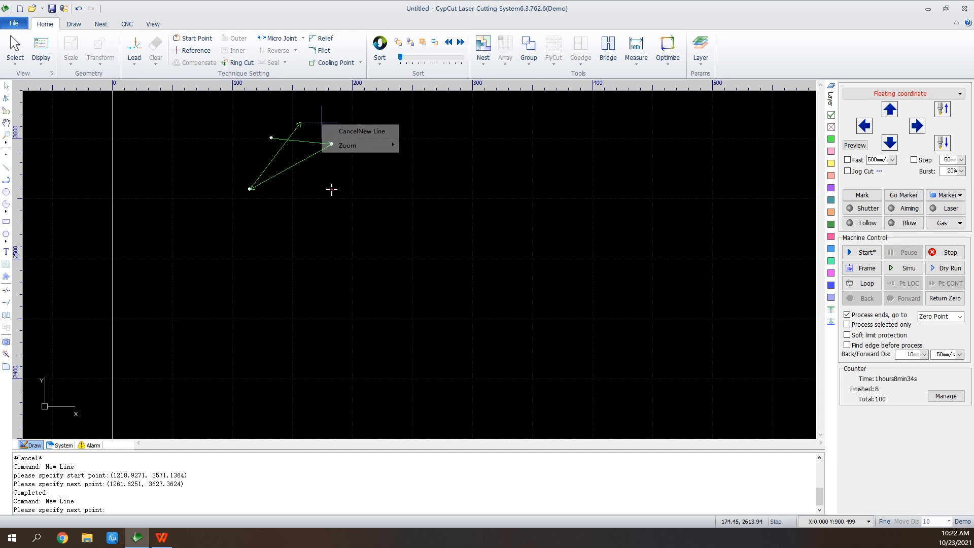
left_click(361, 131)
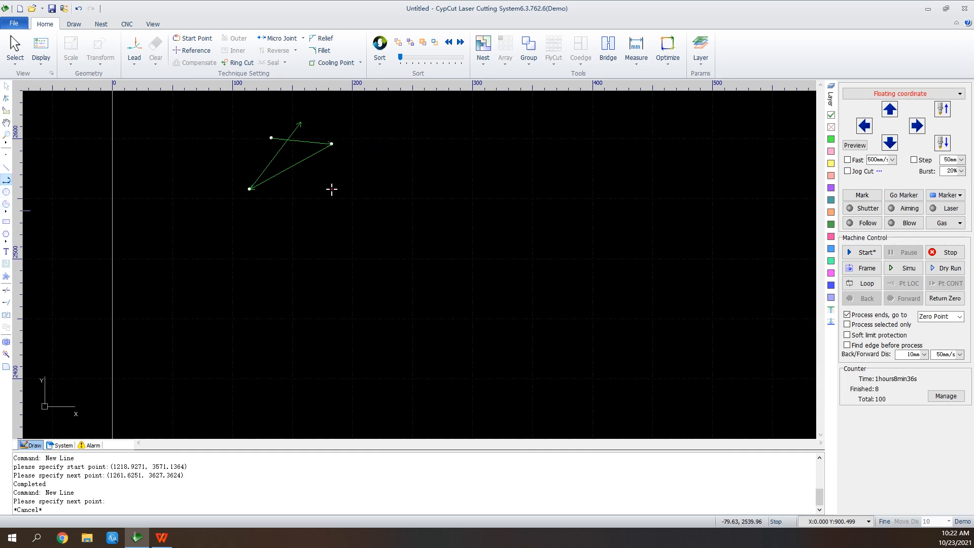
Draw an open three-segment polyline shaped like an inverted triangle, with a top edge about 80 mm long, beside the lines
left_click(6, 180)
left_click(397, 134)
left_click(493, 134)
left_click(449, 217)
left_click(410, 145)
right_click(411, 144)
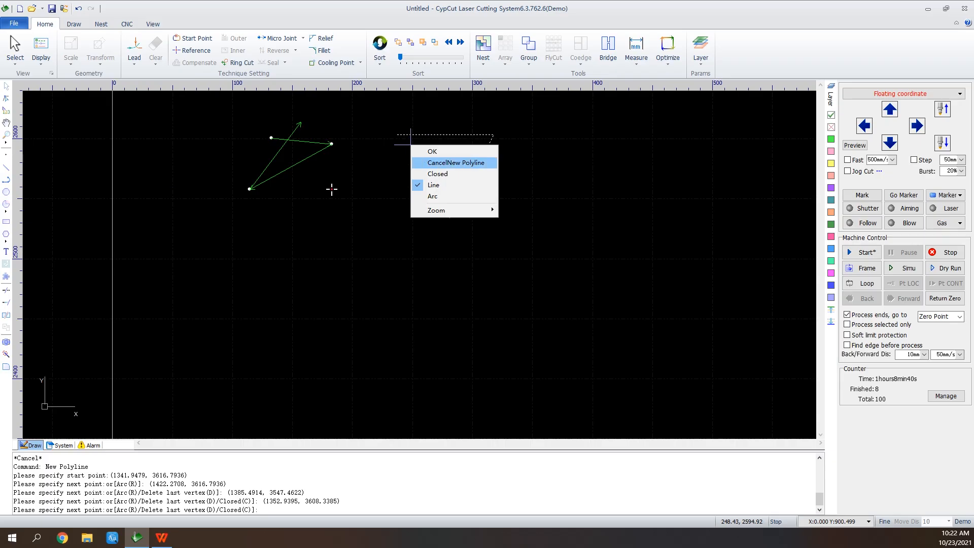
left_click(433, 151)
Draw a circle with a radius of about 42 mm to the right of the open polyline
left_click(6, 192)
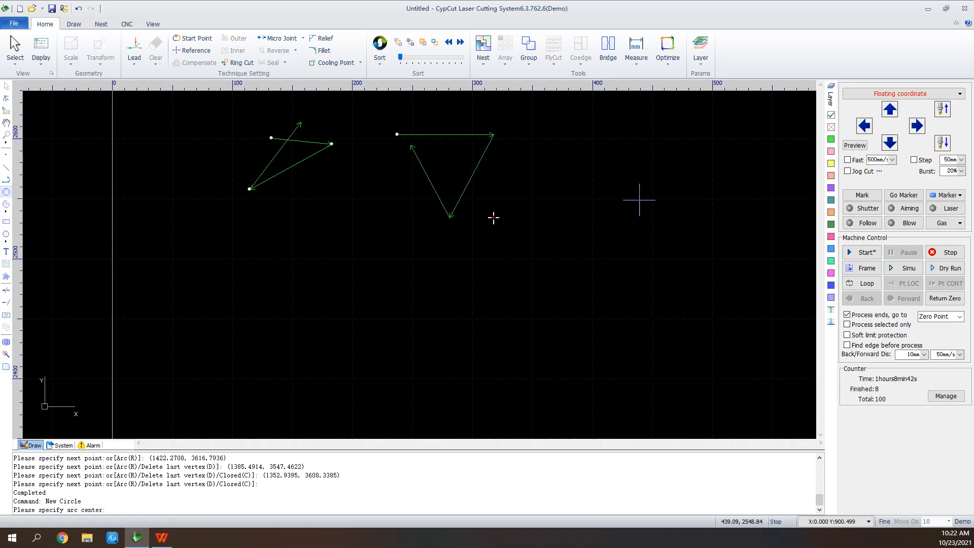
left_click(577, 151)
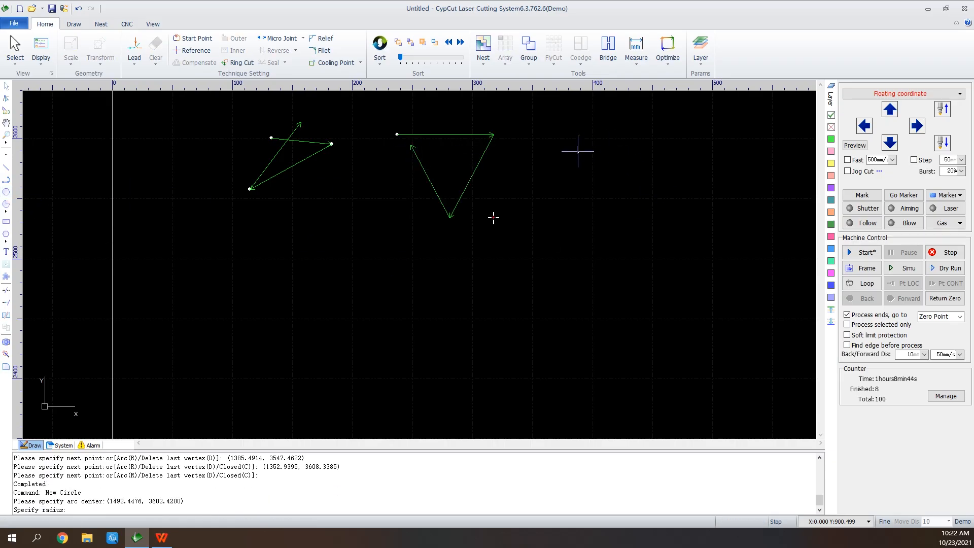
left_click(621, 178)
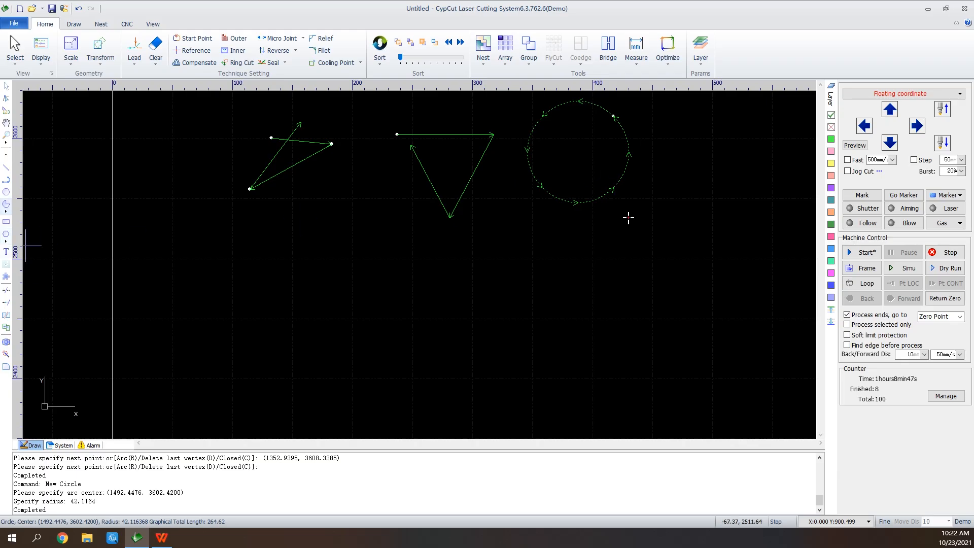
Draw a rectangle about 81 mm wide and 48 mm high to the right of the circle
left_click(6, 221)
left_click(700, 149)
left_click(798, 206)
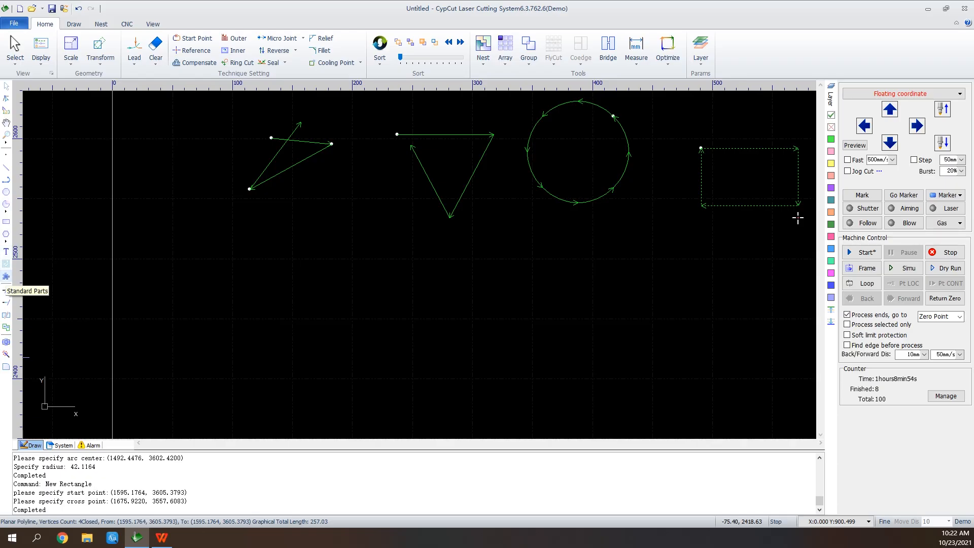
Place a standard Rectangle of Corner Open part, height 250, width 400 and corner openings 40 by 40, below the drawn shapes
left_click(6, 277)
left_click(489, 292)
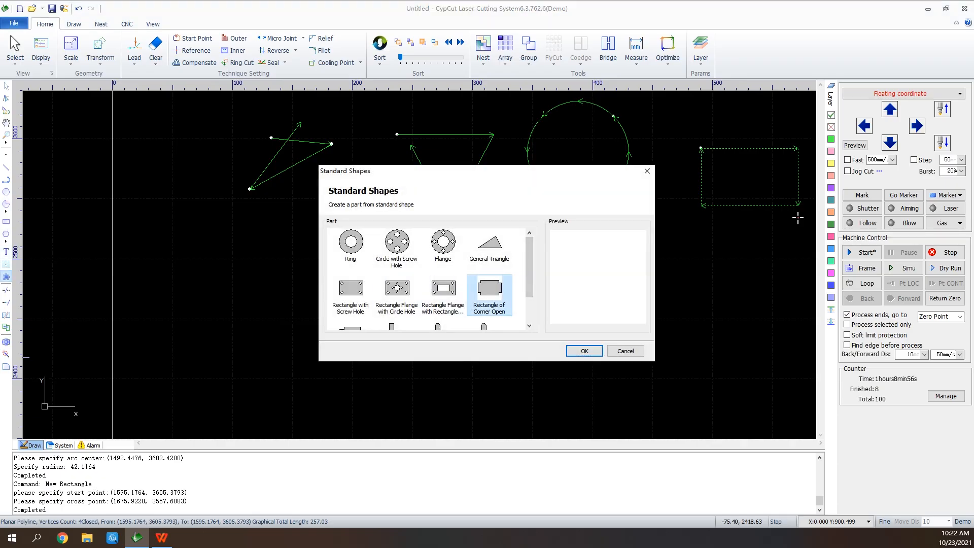
left_click(585, 351)
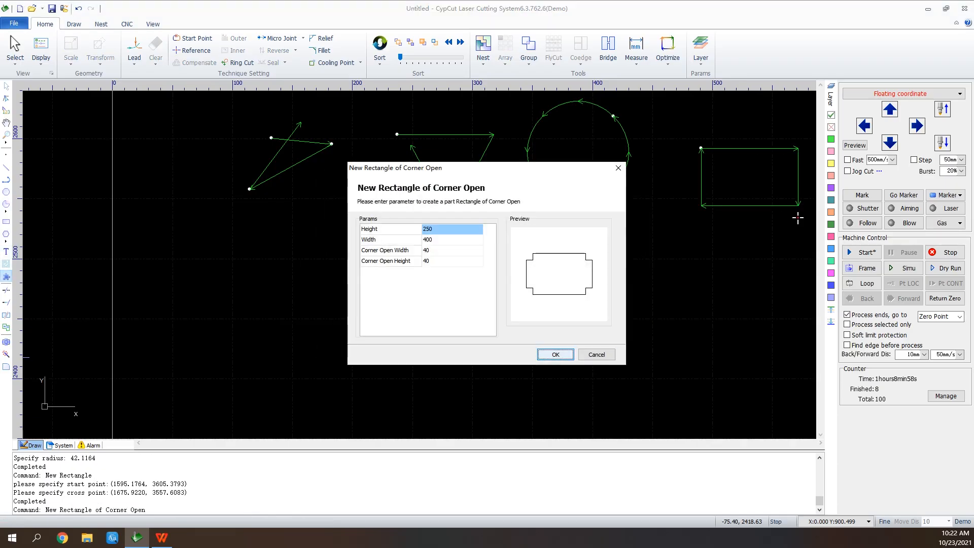
key("Return")
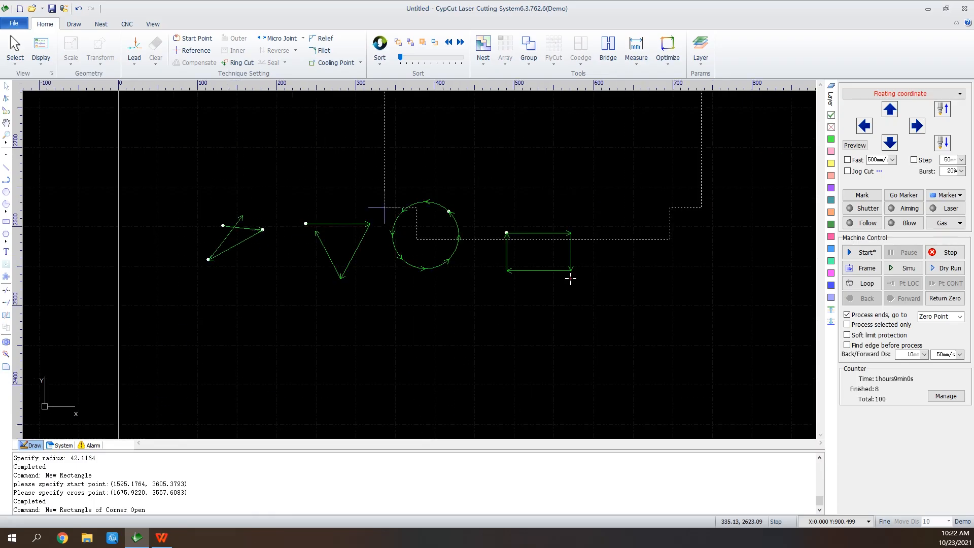
scroll(570, 277, "down", 2)
left_click(507, 404)
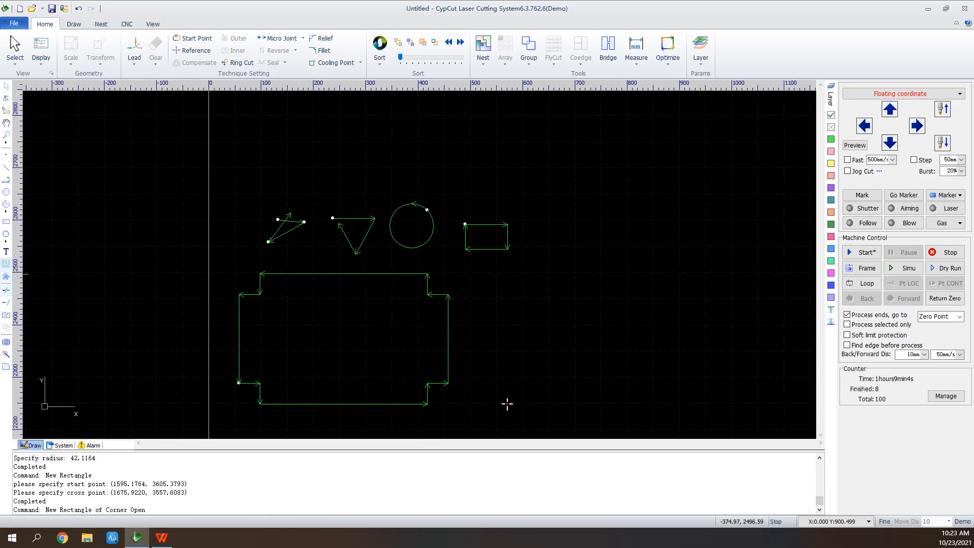
Insert a text object to the right of the corner-open rectangle and change its content to "Friendess"
left_click(6, 251)
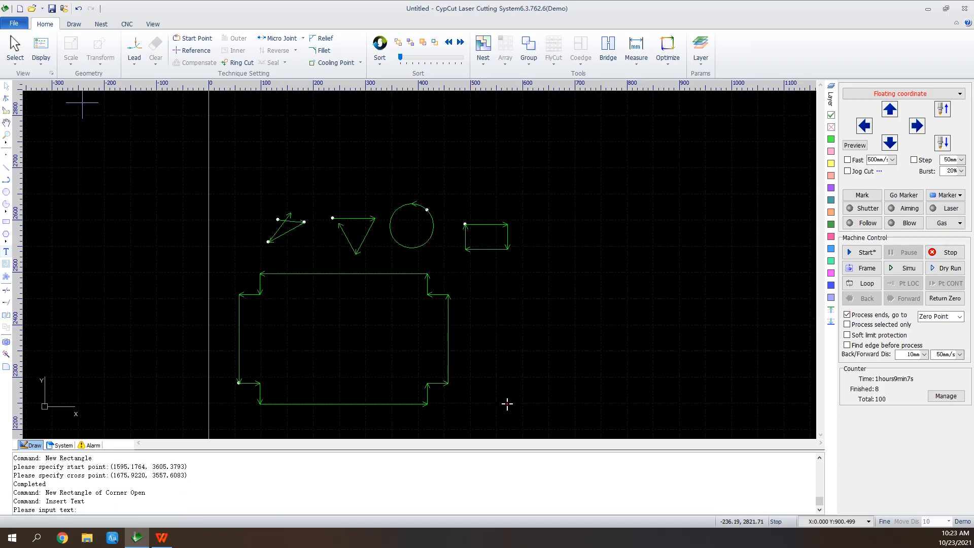
key("Return")
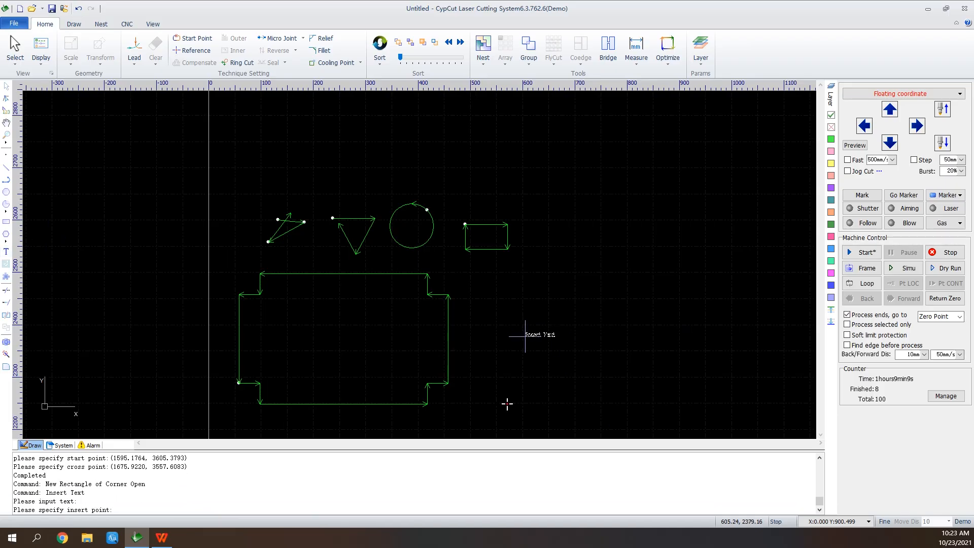
left_click(525, 335)
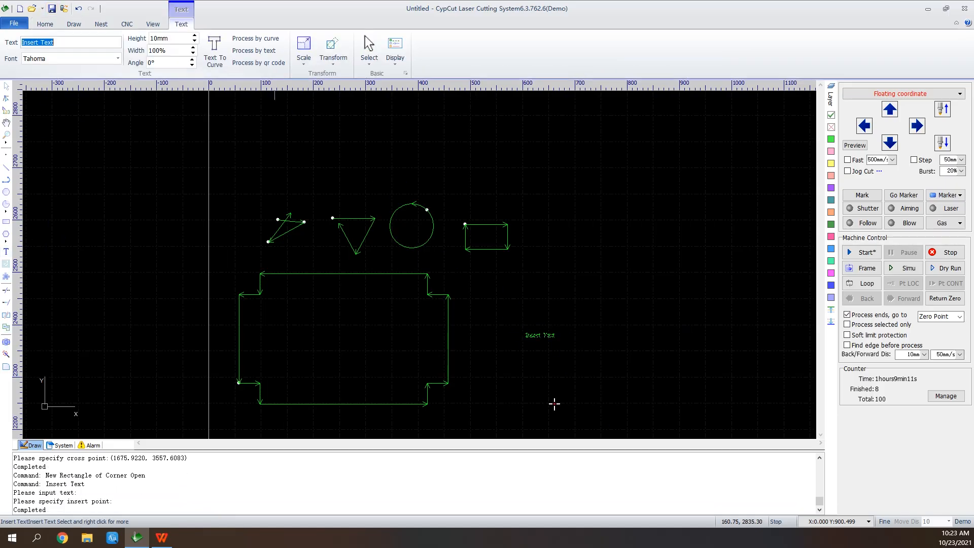
type("F")
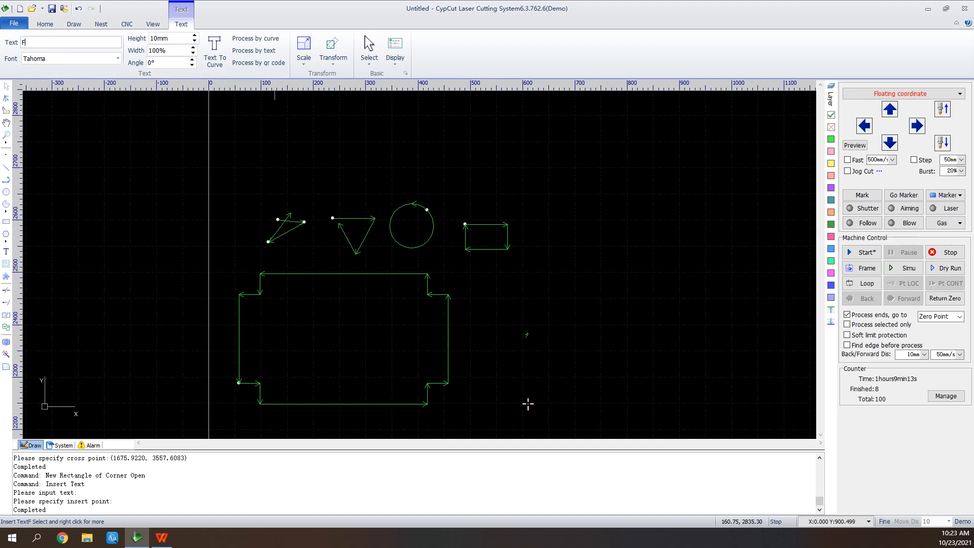
type("riend")
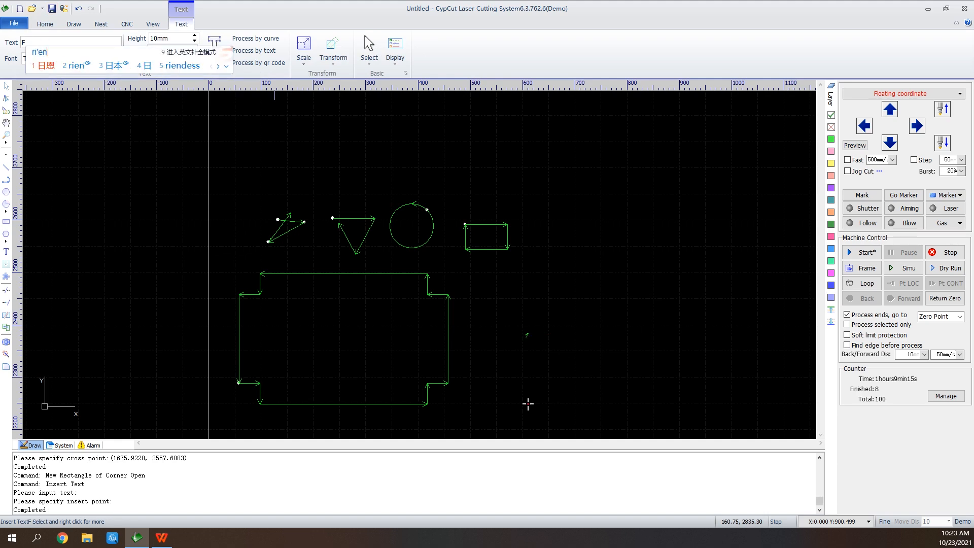
key("space")
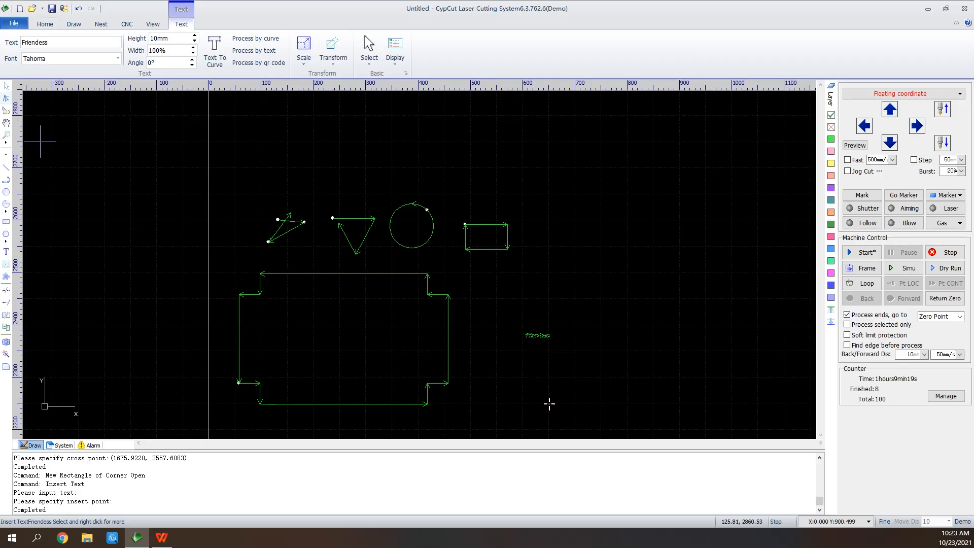
Scale the "Friendess" text up 4 times
scroll(538, 335, "up", 2)
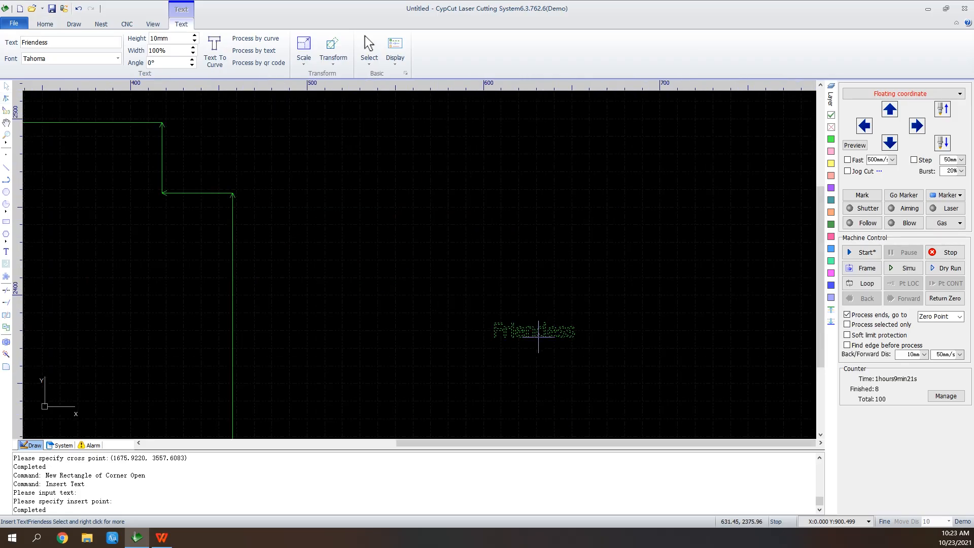
left_click(303, 58)
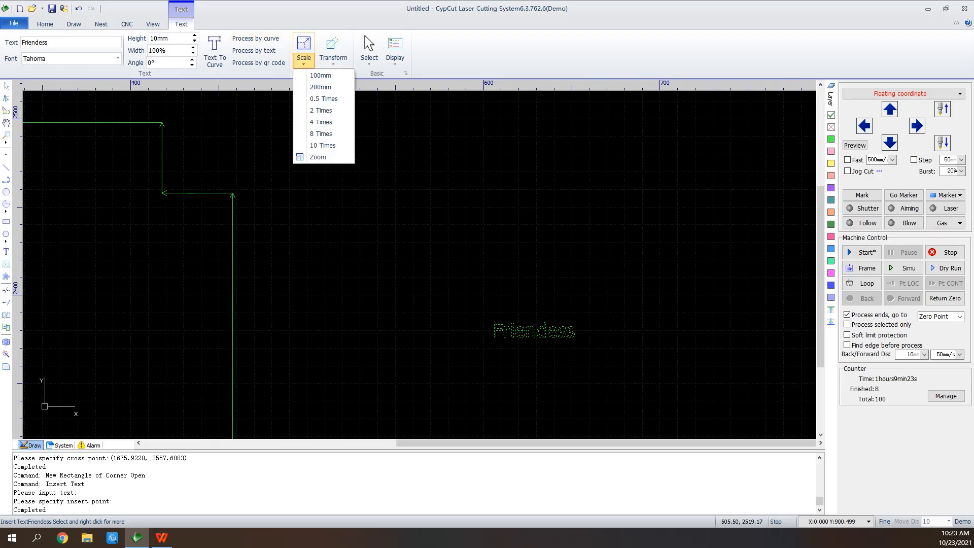
left_click(321, 121)
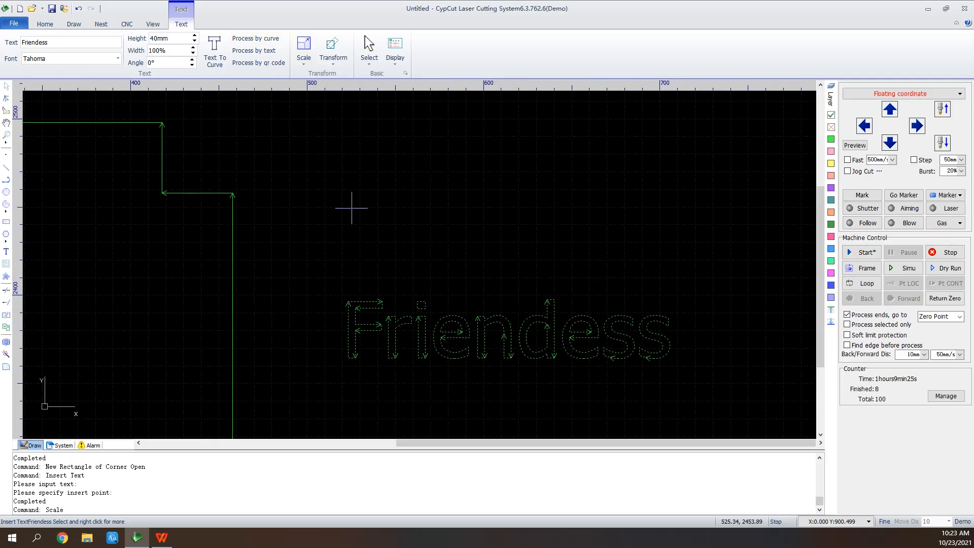
Trim the two line ends that overshoot the crossing point of the three connected lines
scroll(355, 203, "down", 2)
scroll(620, 322, "down", 1)
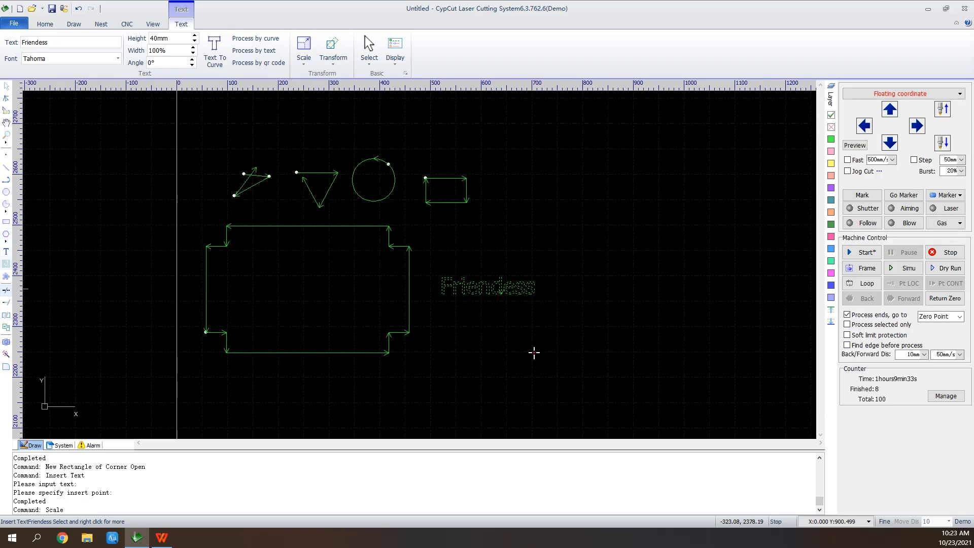
scroll(256, 171, "up", 3)
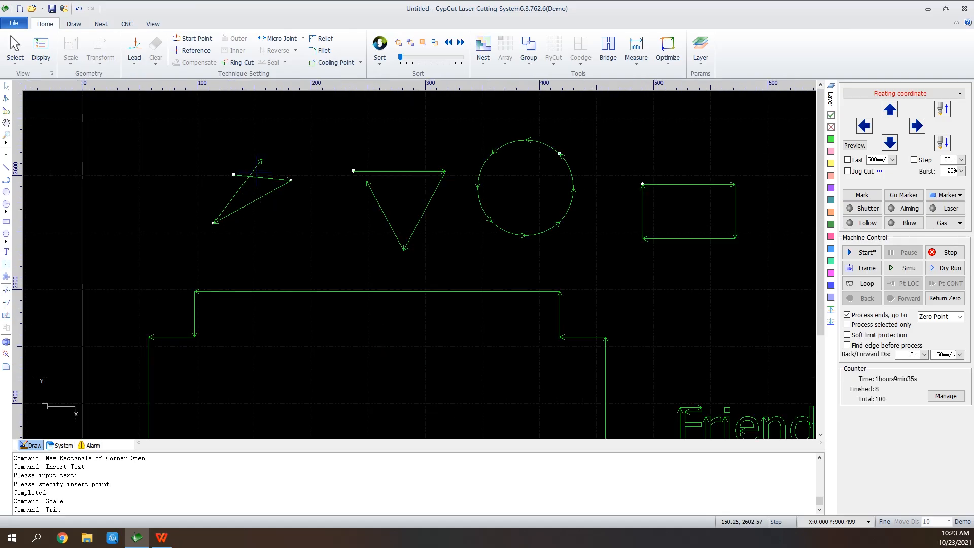
left_click(255, 169)
left_click(240, 175)
Extend the open end of the inverted-triangle polyline up to its top edge
left_click(6, 302)
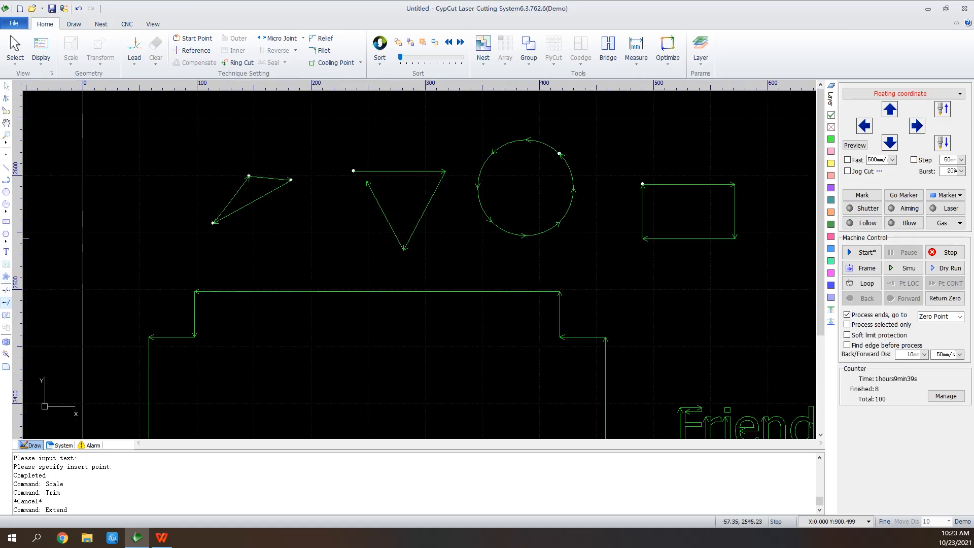
left_click(366, 181)
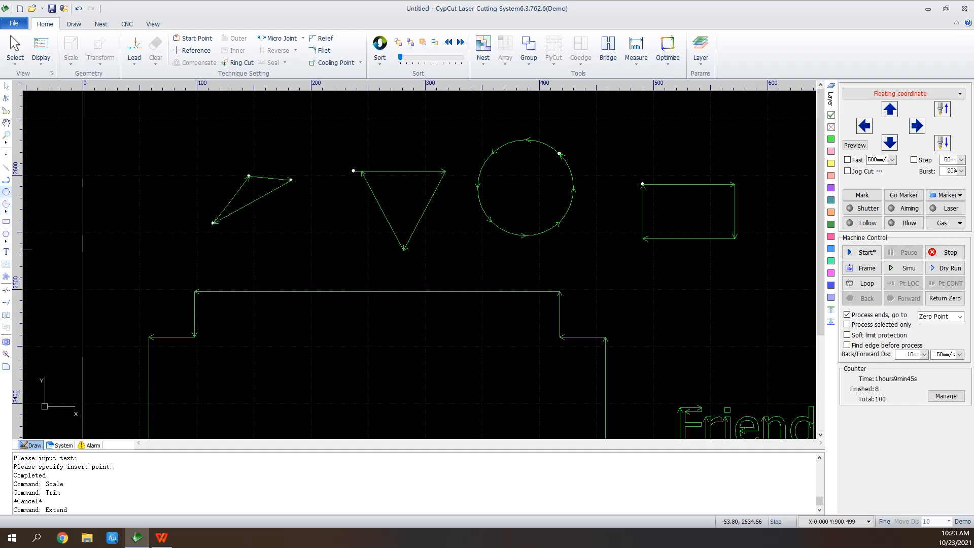
Draw a second circle with a radius of about 65 mm enclosing the first circle off-centre
left_click(7, 192)
left_click(538, 198)
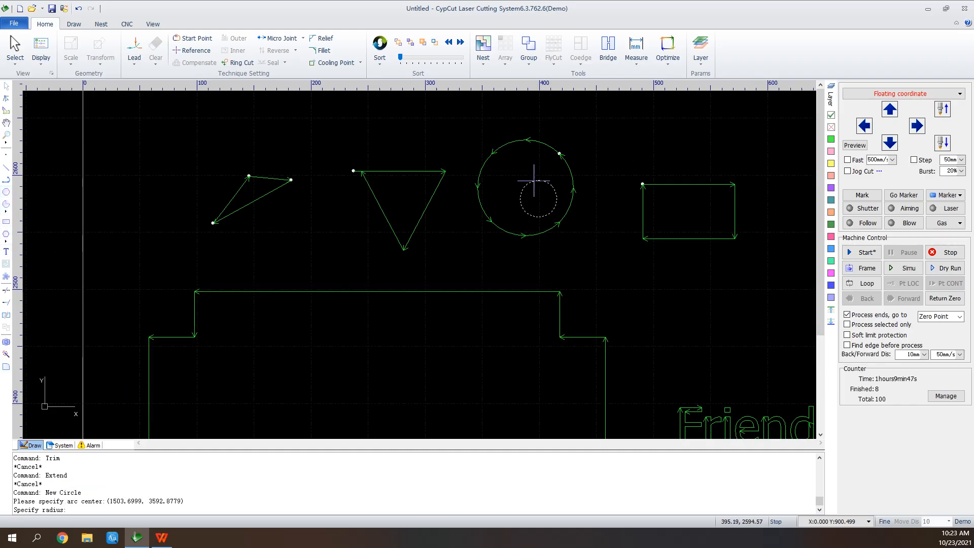
left_click(519, 126)
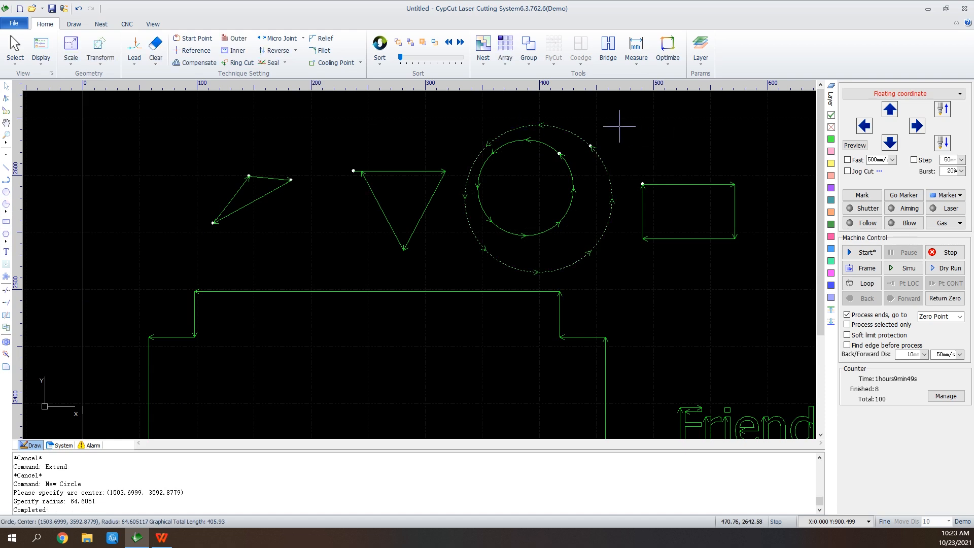
Select both circles and align them to a common centre
left_click_drag(604, 122, 498, 213)
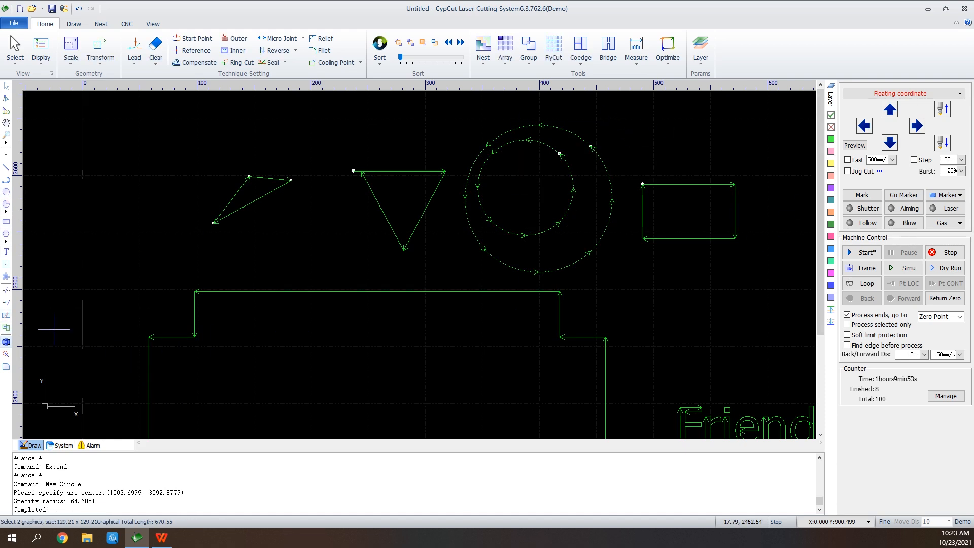
left_click(6, 342)
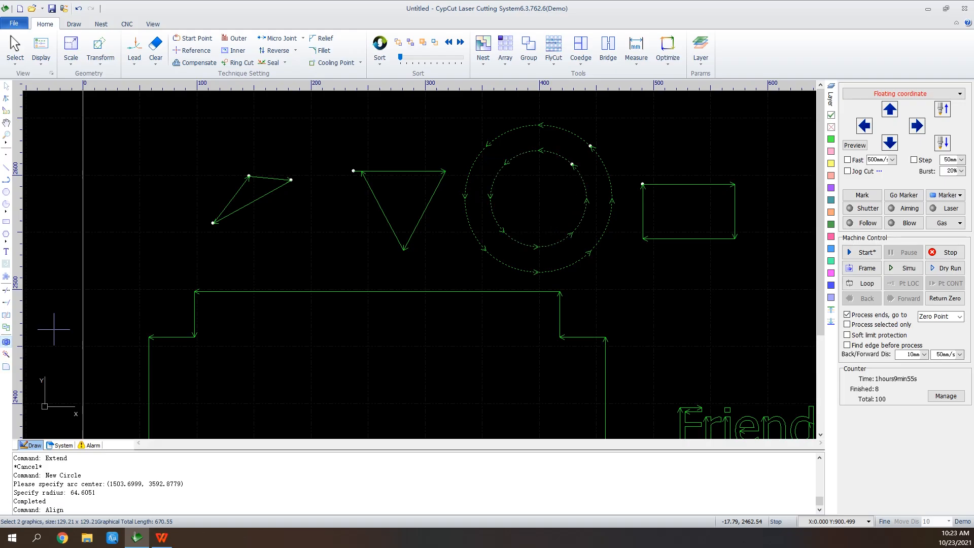
scroll(520, 247, "down", 4)
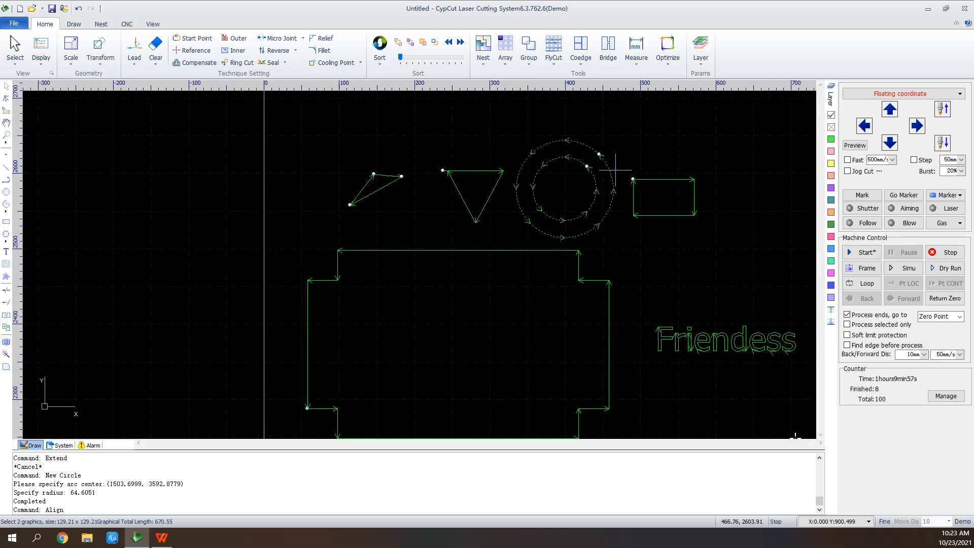
Explode the large cross-shaped standard part into separate lines
scroll(621, 240, "up", 2)
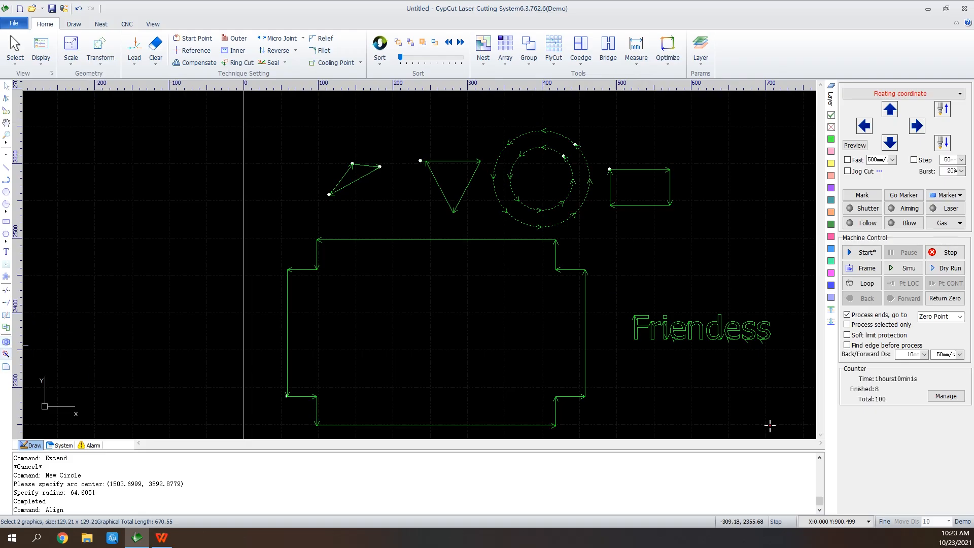
left_click_drag(572, 280, 603, 259)
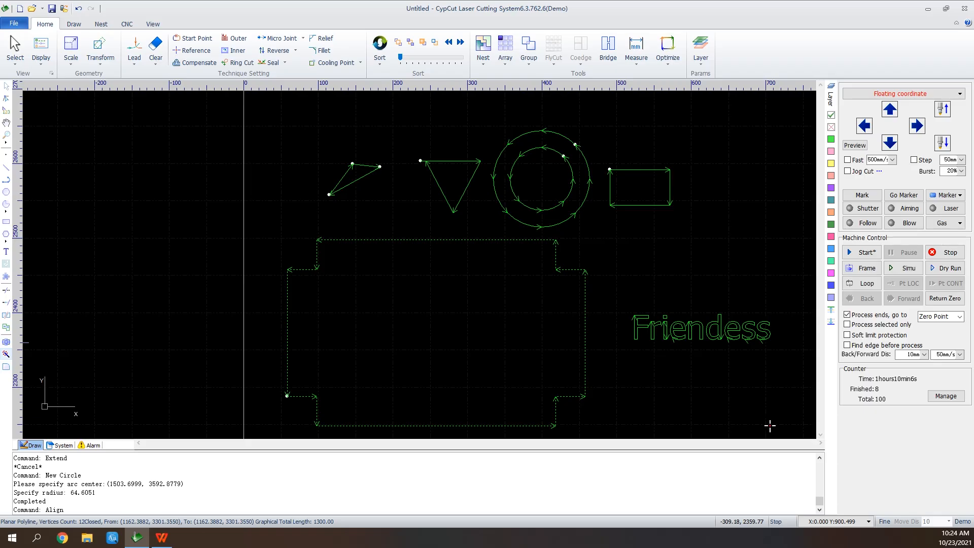
left_click(6, 352)
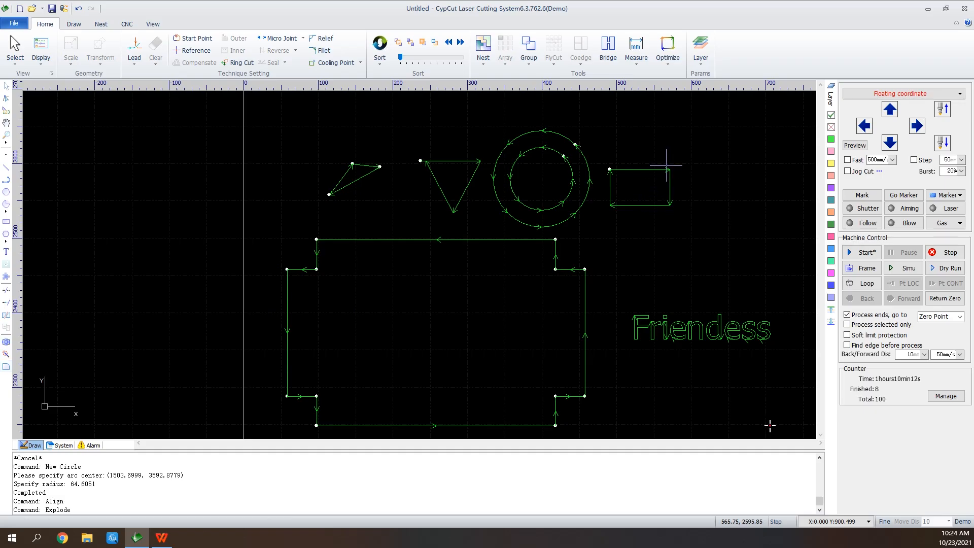
Fillet the corners of the rectangle beside the circles with a 2 mm radius
left_click_drag(682, 162, 655, 186)
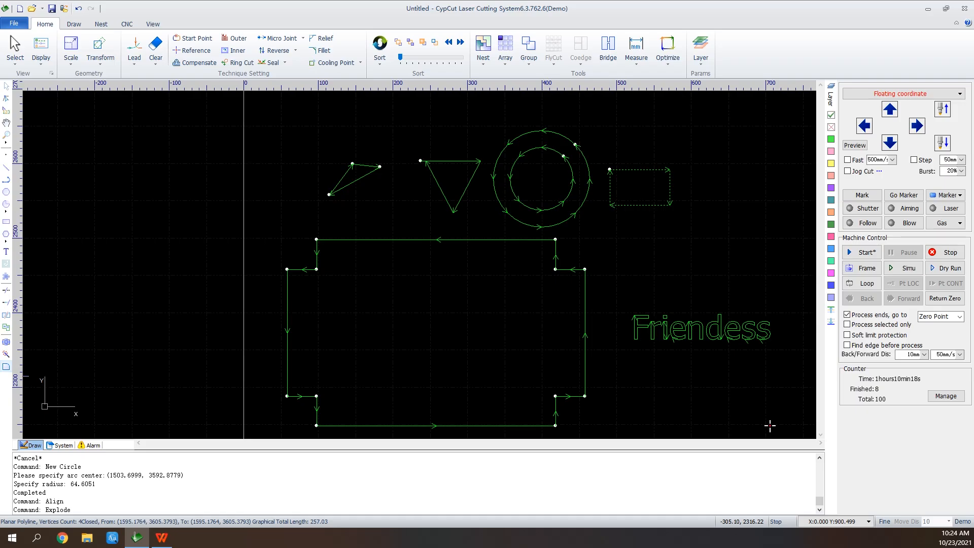
left_click(6, 366)
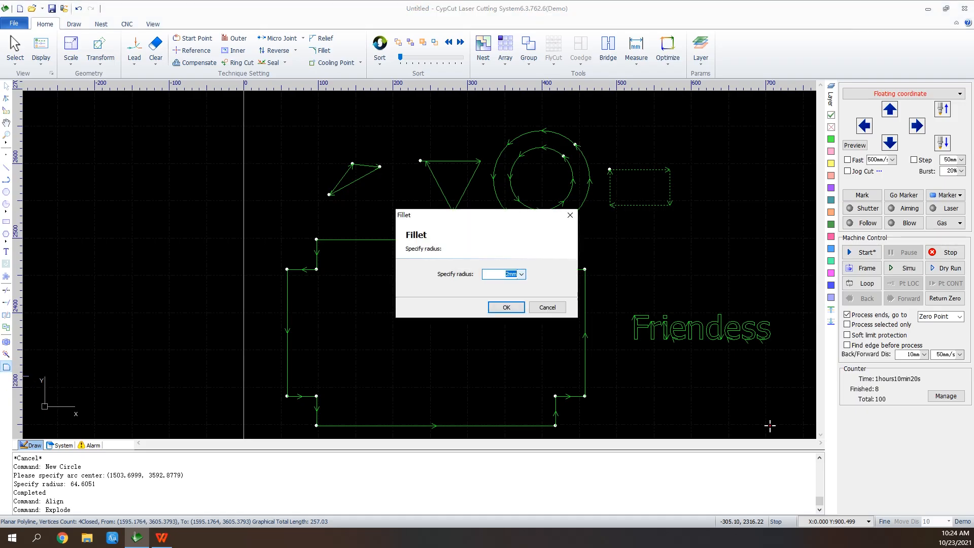
key("Return")
scroll(669, 187, "up", 6)
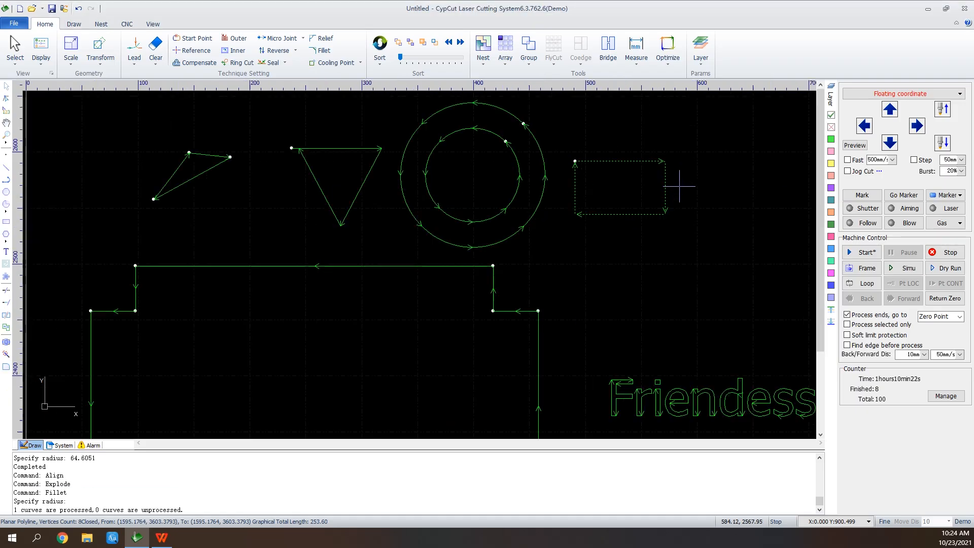
scroll(645, 246, "up", 2)
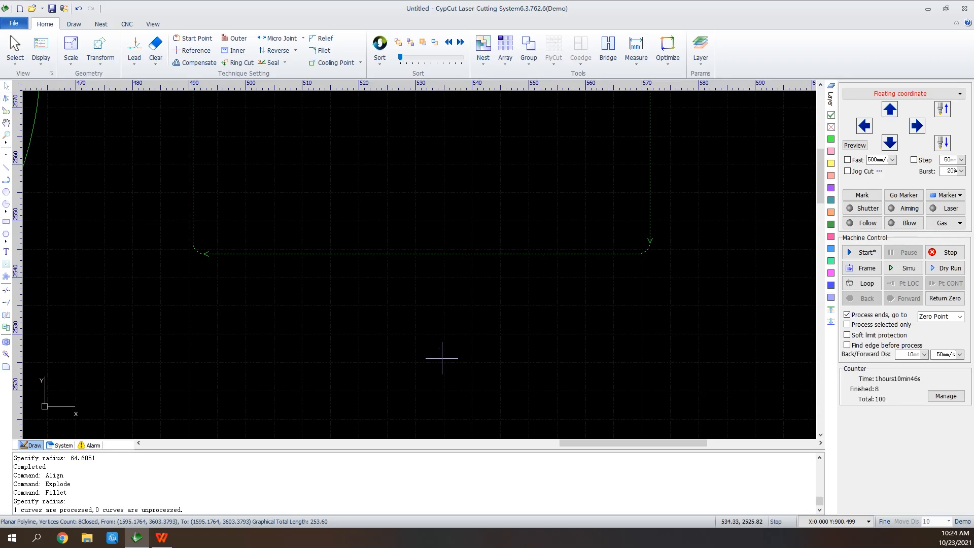
Draw an open four-segment trapezoid polyline about 12 mm wide and 8 mm high below the rectangle, its last end short of the start point
scroll(406, 365, "down", 3)
scroll(370, 376, "up", 5)
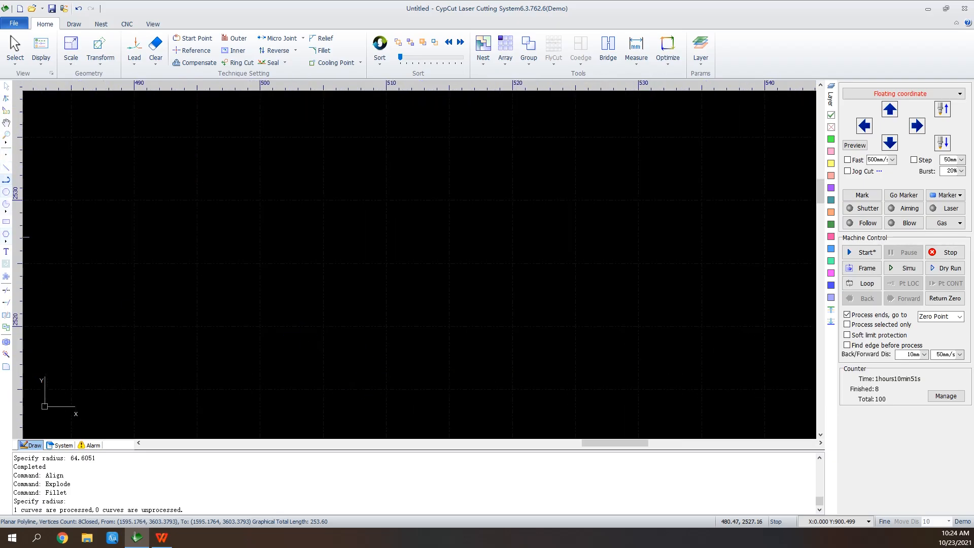
left_click(6, 180)
left_click(220, 154)
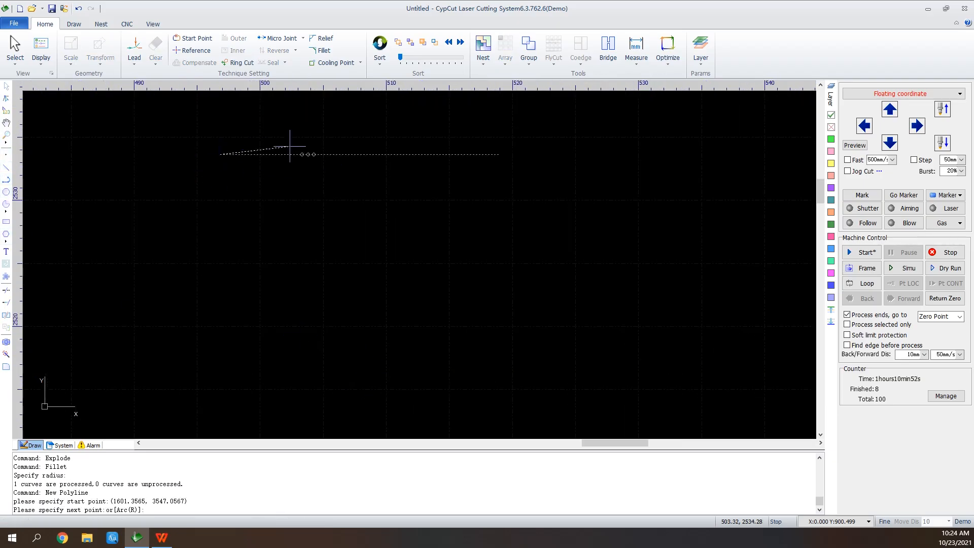
left_click(371, 154)
left_click(361, 249)
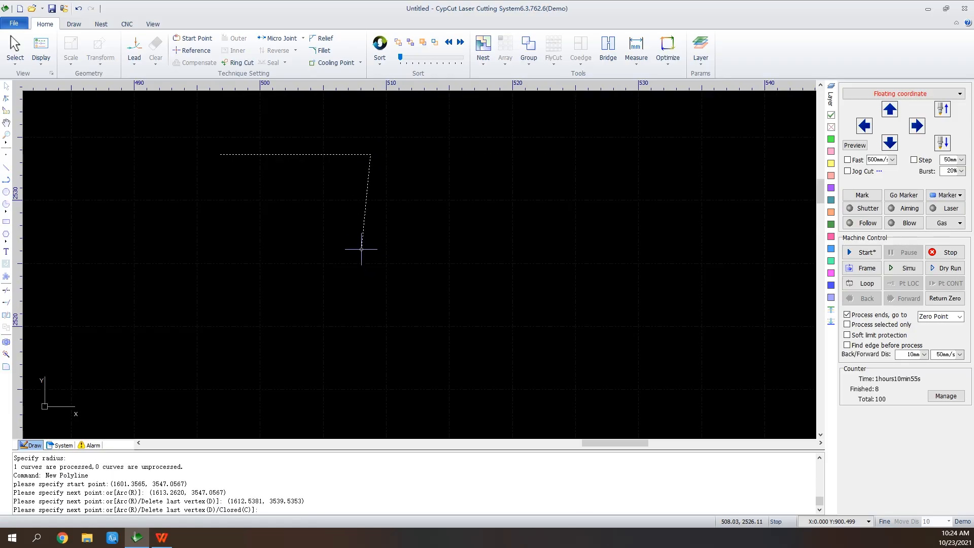
left_click(245, 249)
left_click(238, 173)
right_click(237, 173)
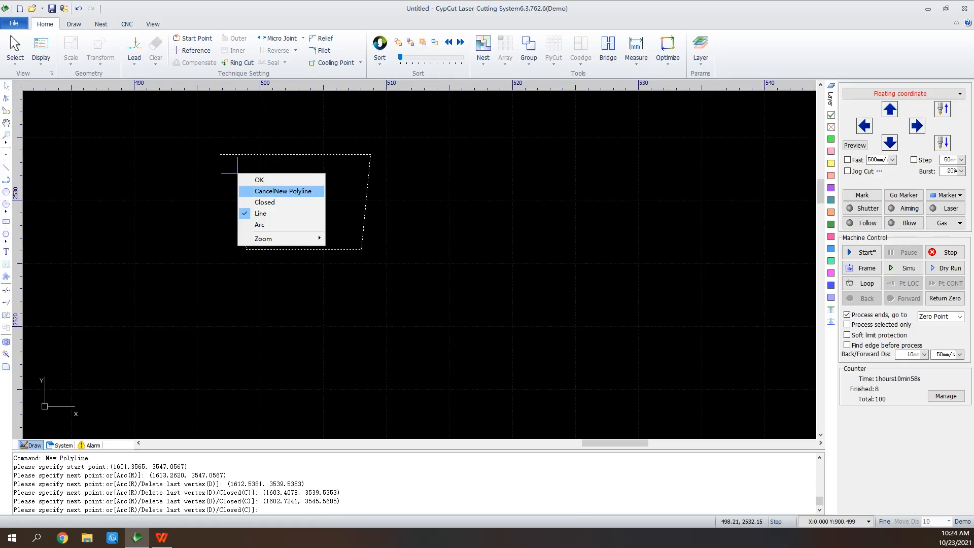
left_click(283, 191)
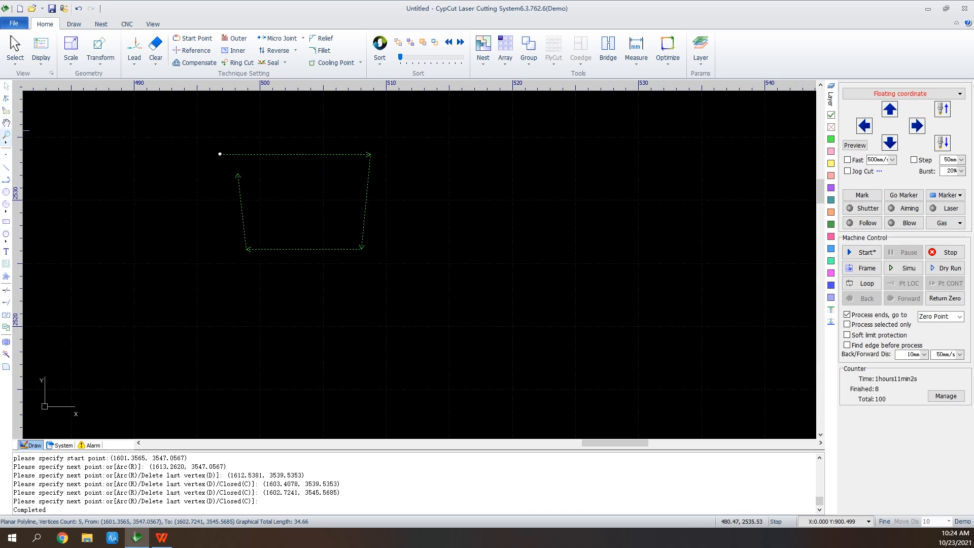
Edit the trapezoid polyline's nodes, moving its loose end onto the start point
left_click(7, 98)
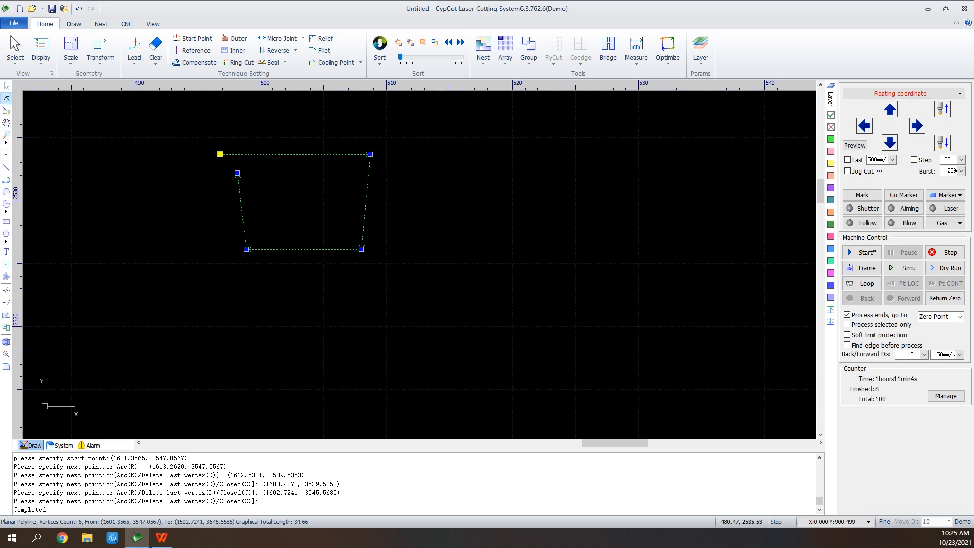
left_click(237, 173)
left_click(219, 154)
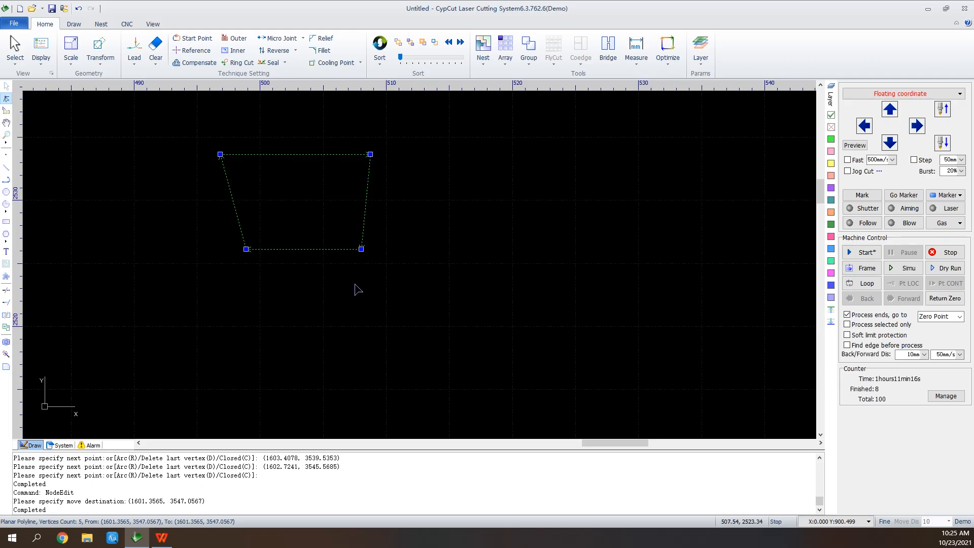
Manually sort the cutting order: slanted triangle's long line, inverted triangle, outer circle, inner circle, rectangle, exploded part's upper-right short line, text
scroll(508, 310, "down", 8)
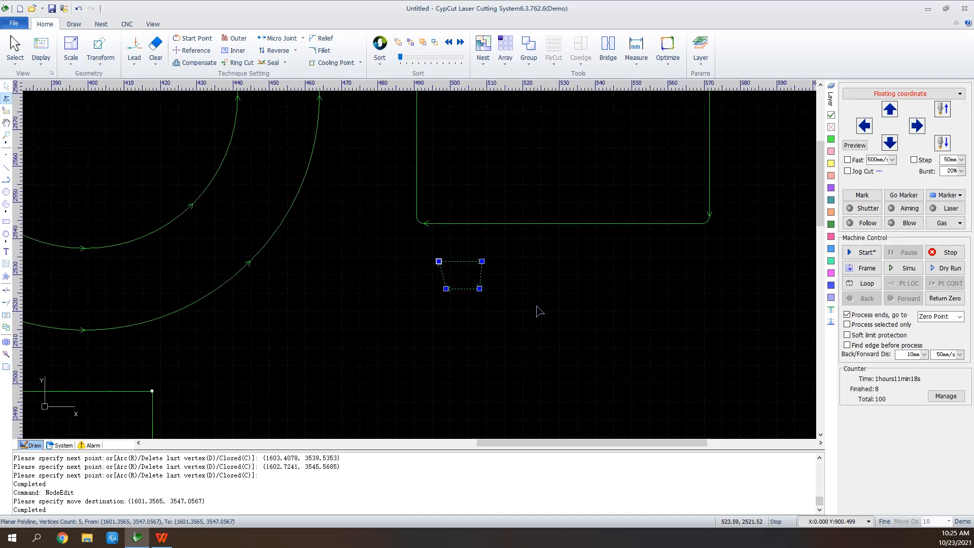
scroll(561, 131, "down", 3)
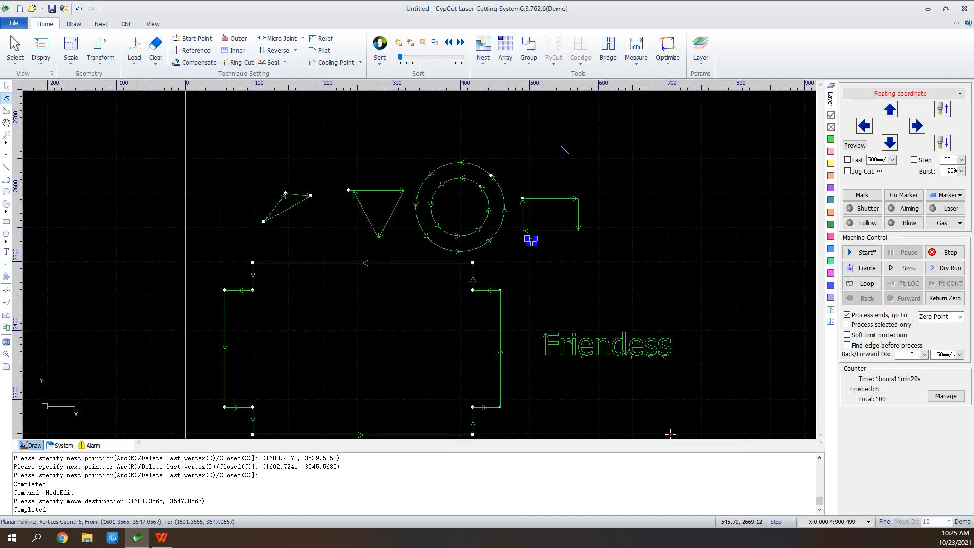
scroll(562, 145, "up", 2)
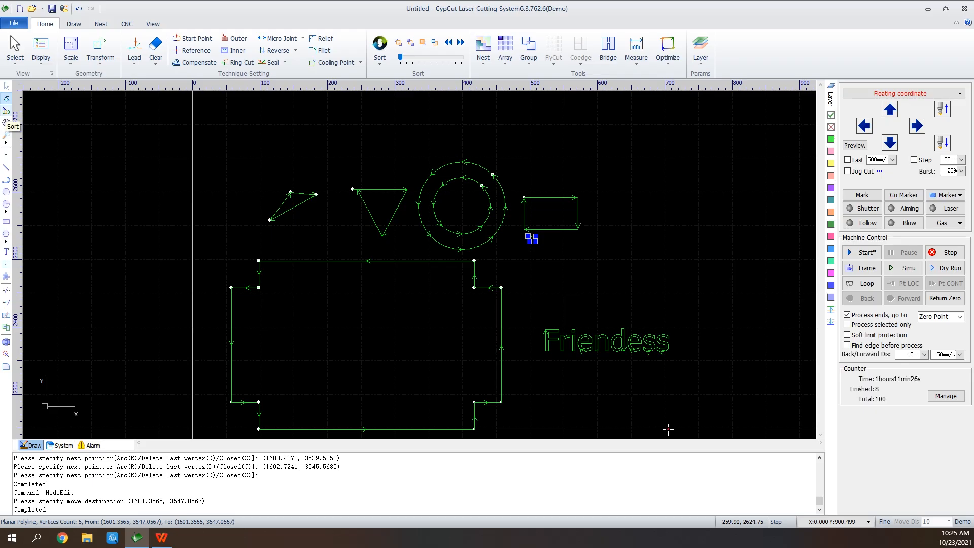
left_click(6, 111)
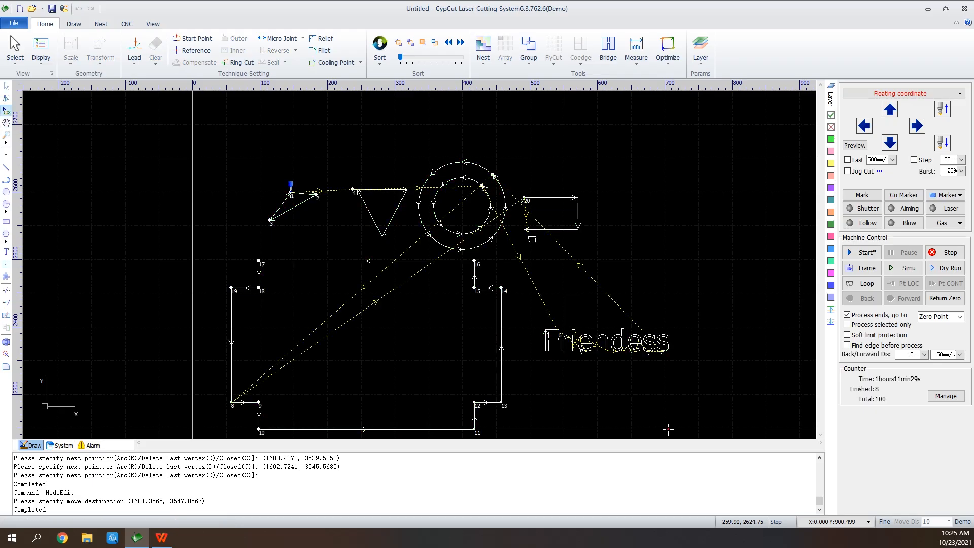
left_click(300, 206)
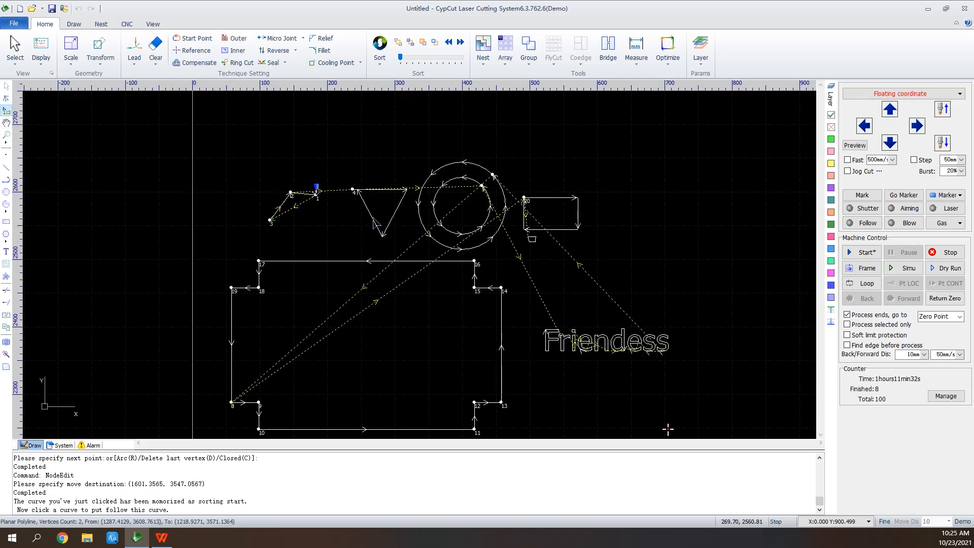
left_click(423, 217)
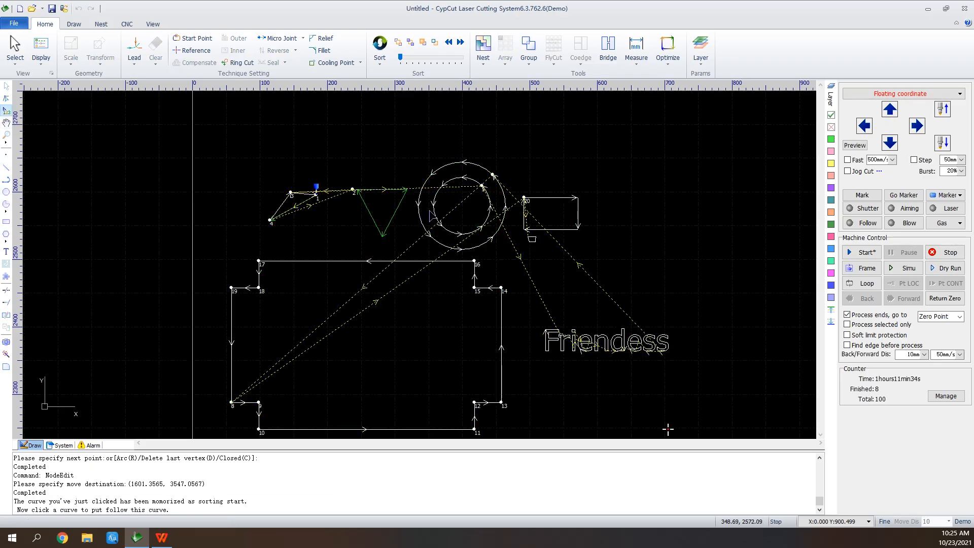
left_click(421, 206)
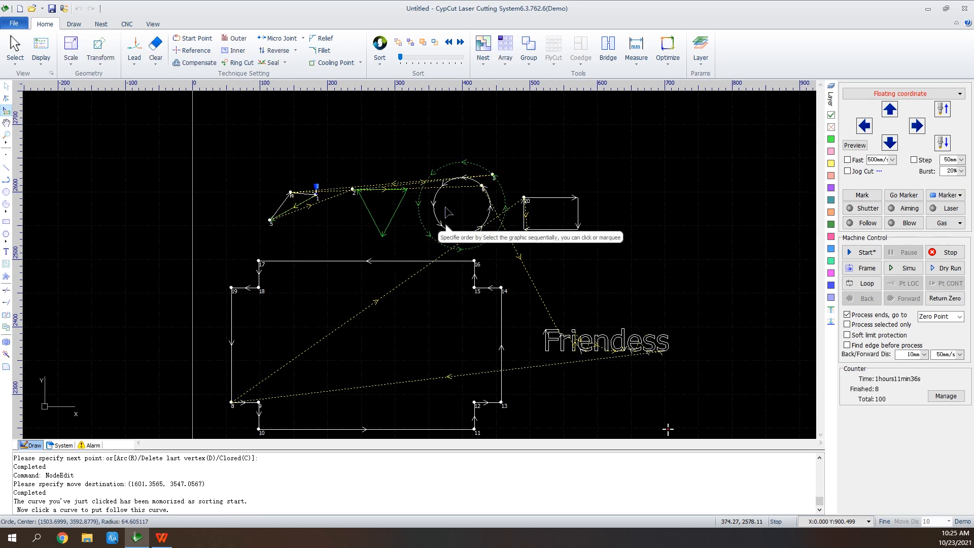
left_click(435, 213)
left_click(556, 229)
left_click(501, 294)
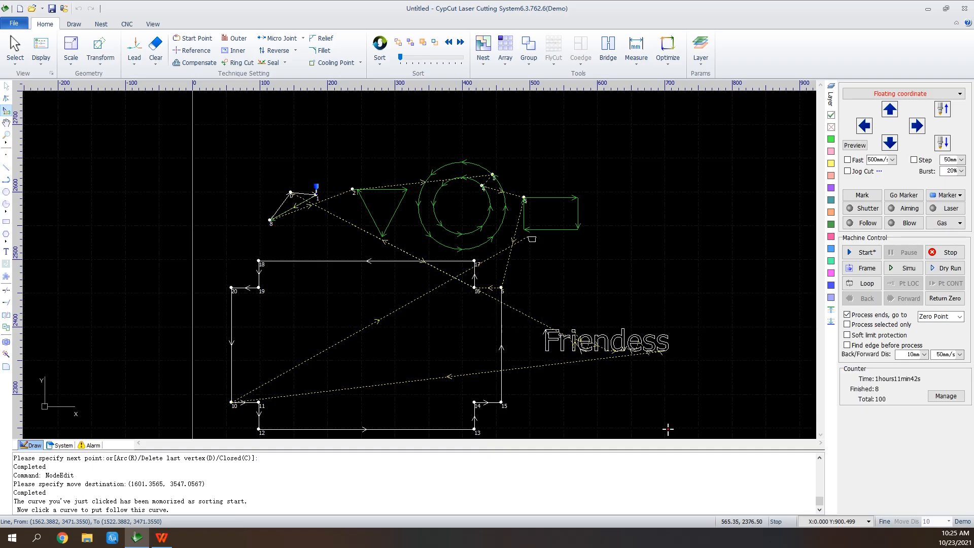
left_click(575, 344)
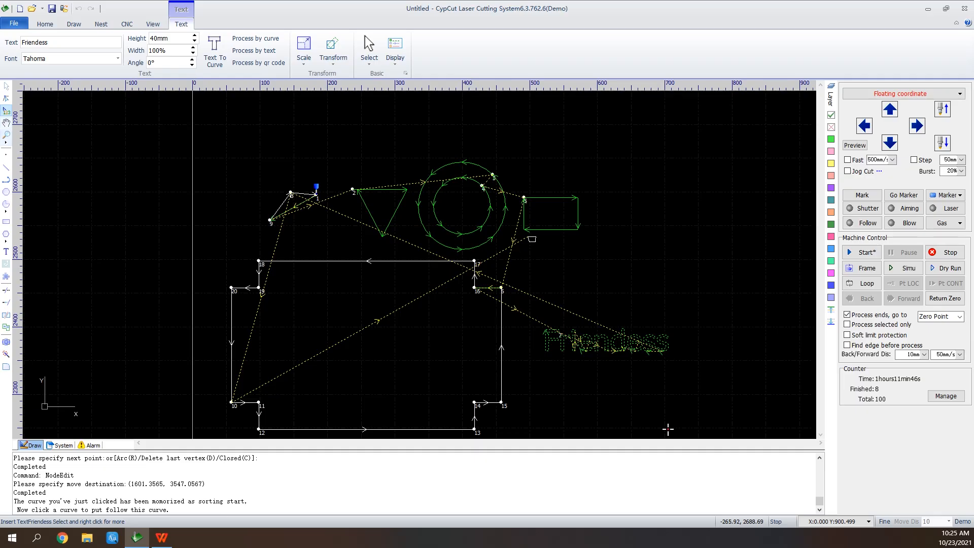
Pan across the drawing, and fit all graphics into view with Zoom All
left_click(6, 123)
mouse_move(338, 246)
left_mouse_down()
mouse_move(539, 147)
mouse_move(230, 244)
left_mouse_up()
left_click_drag(559, 428, 577, 303)
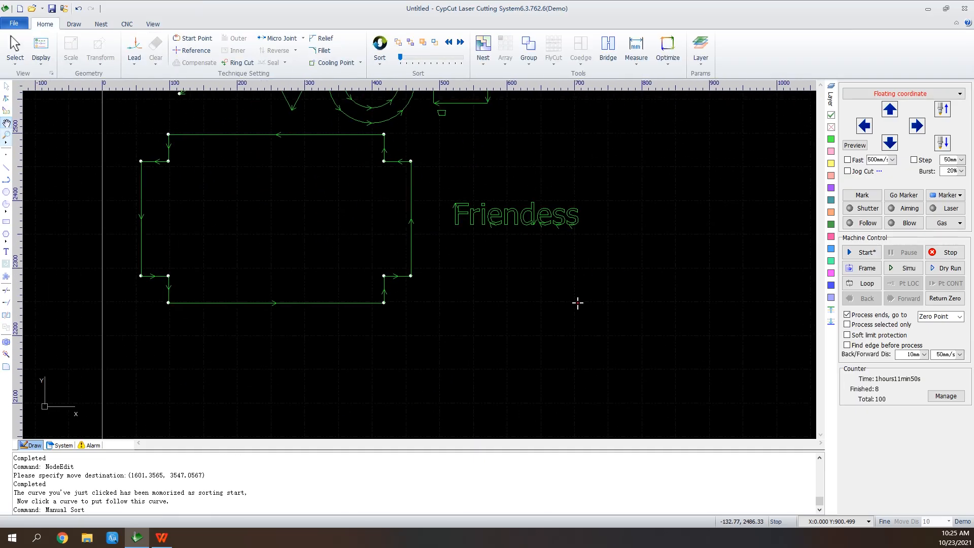
left_click(6, 136)
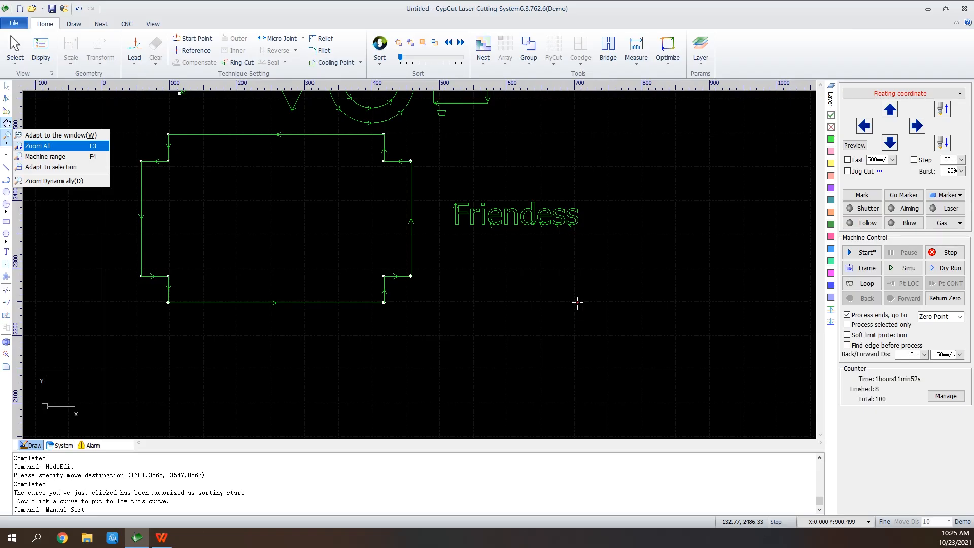
left_click(56, 146)
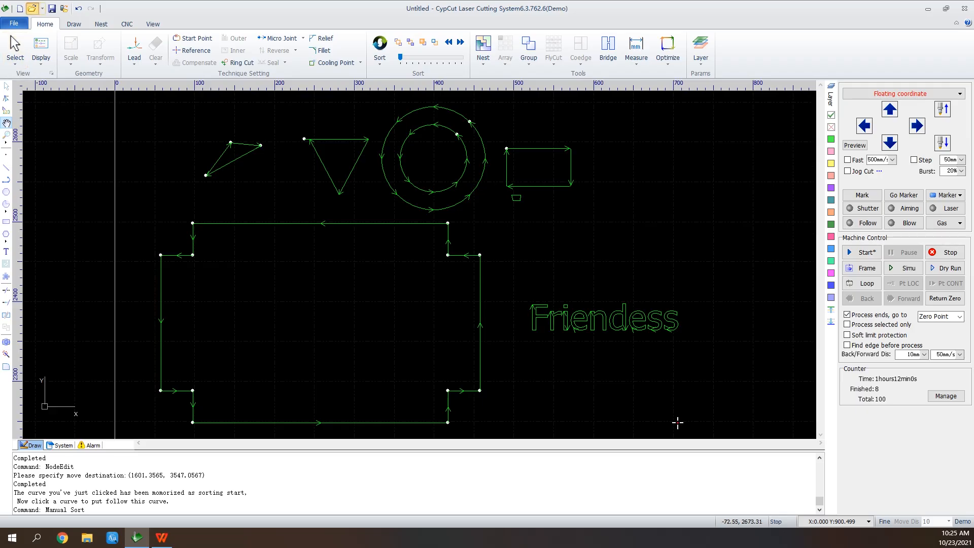
Open the drawing file eg7批量
left_click(32, 8)
left_click(487, 283)
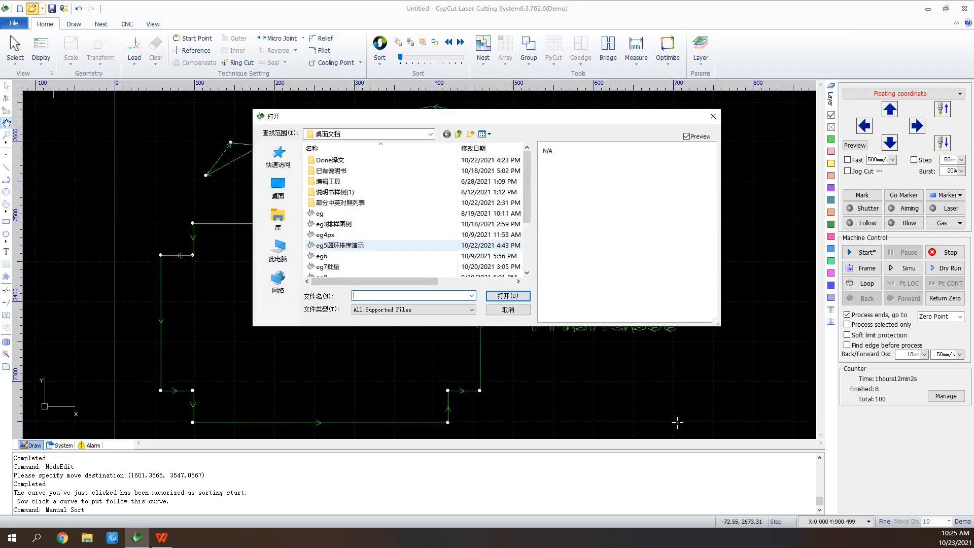
left_click(335, 266)
key("Return")
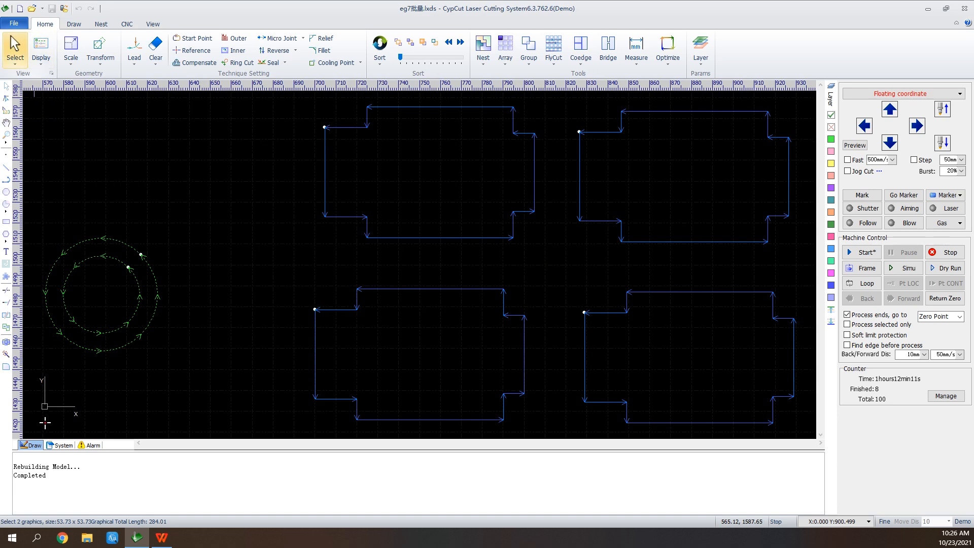
Batch-modify the upper-left blue cross-shaped part, adding a lead-in line and applying it to all identical parts
left_click(15, 56)
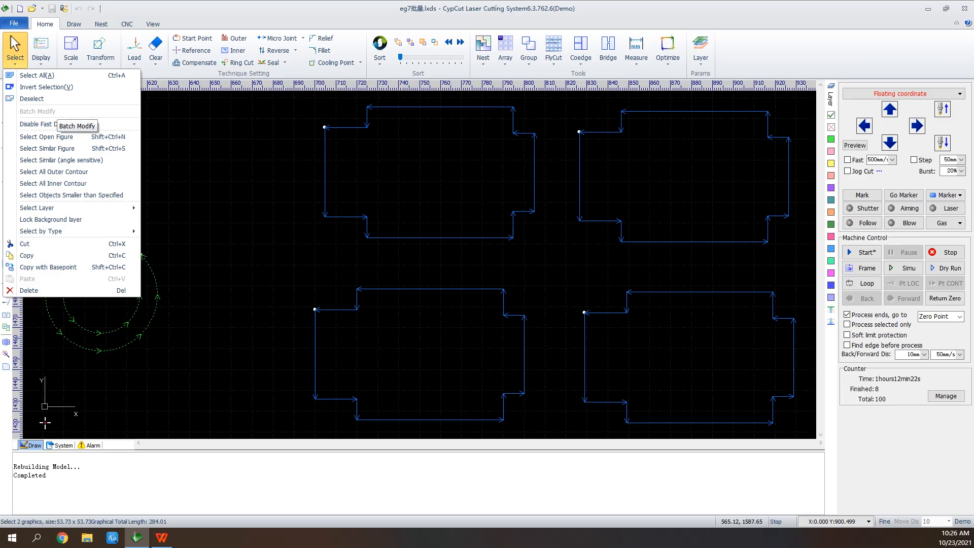
left_click(267, 175)
left_click_drag(542, 119, 479, 177)
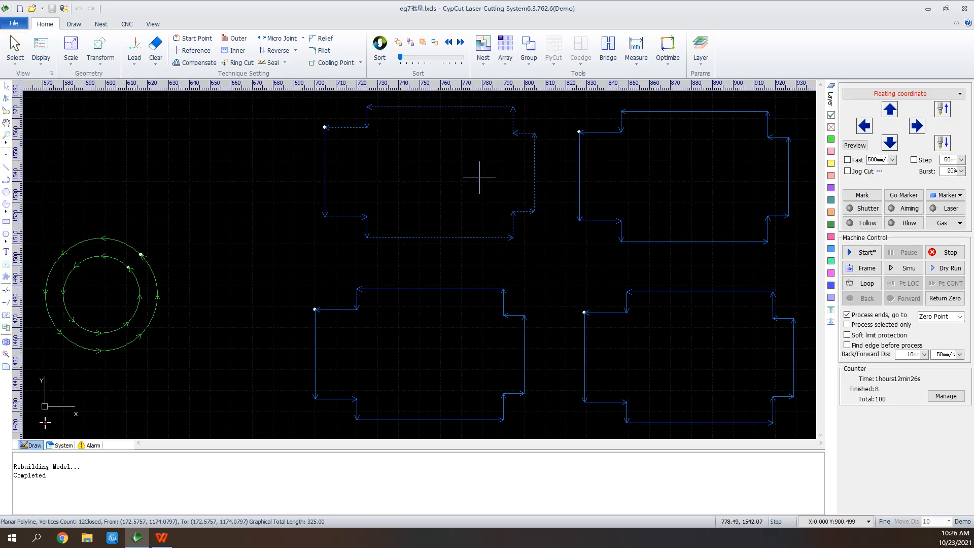
left_click(16, 51)
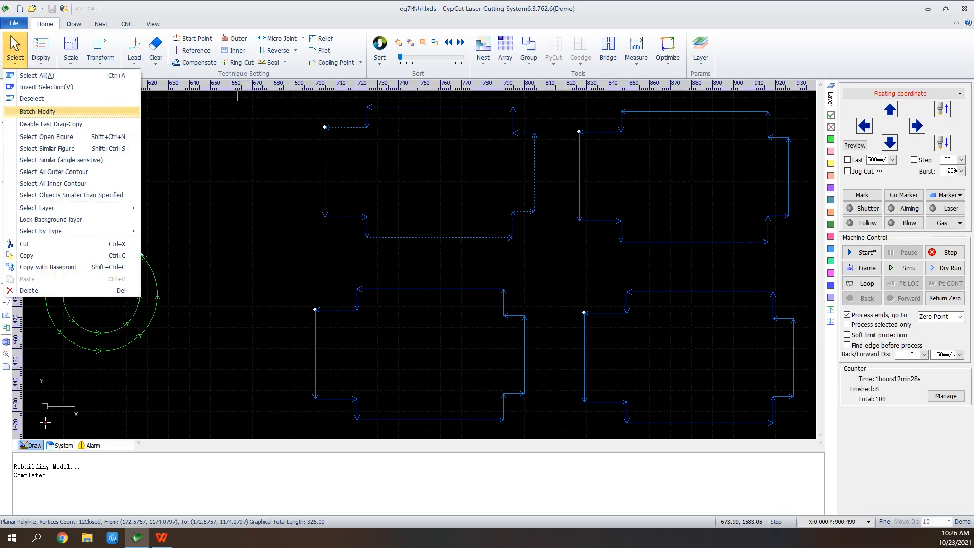
left_click(41, 111)
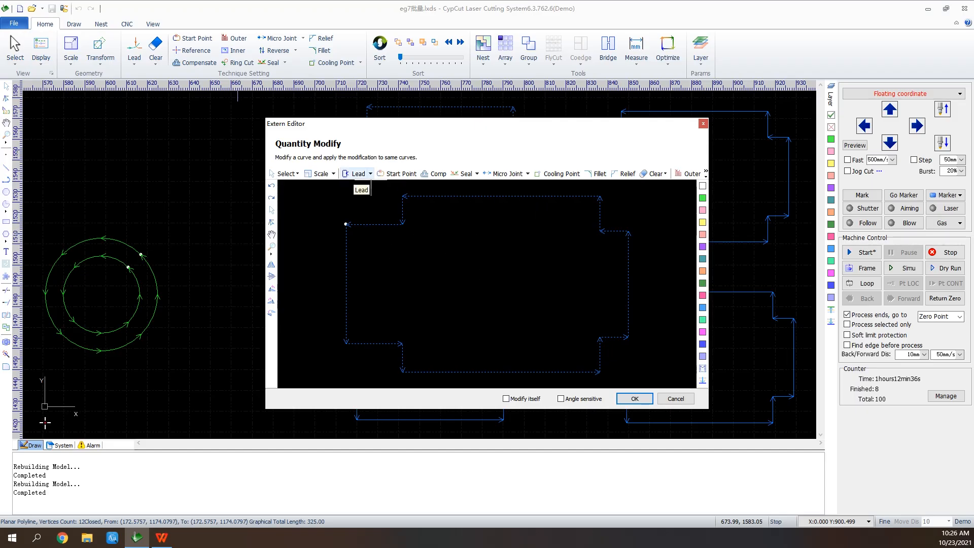
left_click(358, 174)
left_click(533, 416)
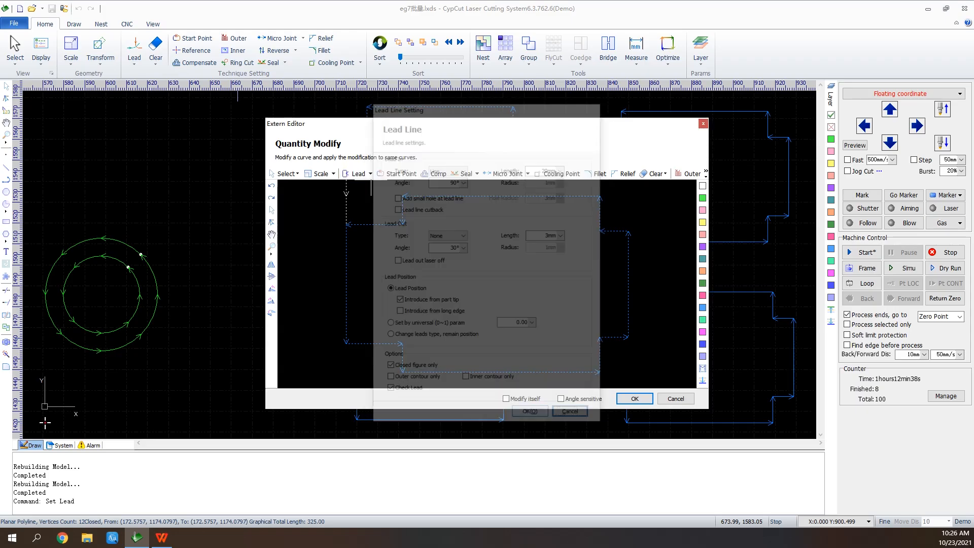
left_click(634, 398)
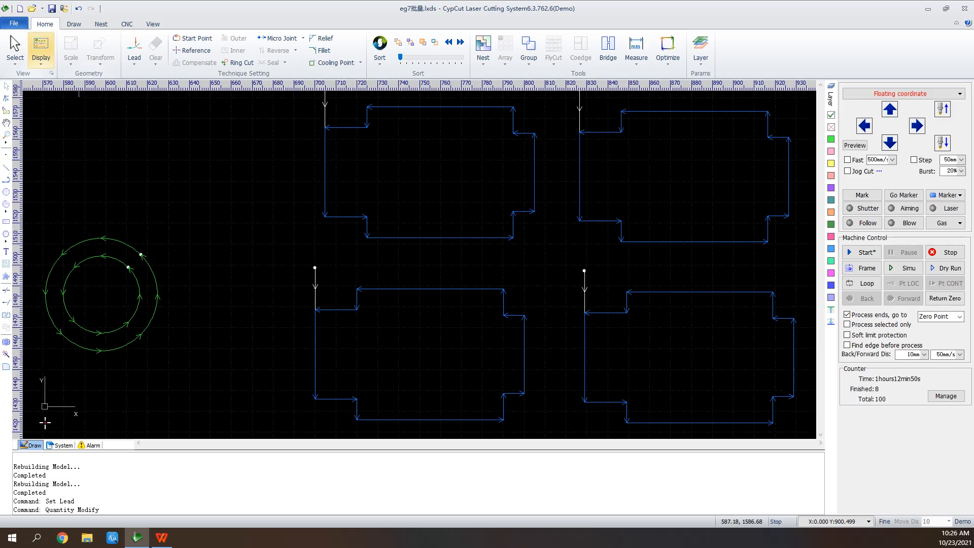
Toggle Disable Fast Drag-Copy on and back off, selecting the upper-left blue cross-shaped part in between
left_click(41, 51)
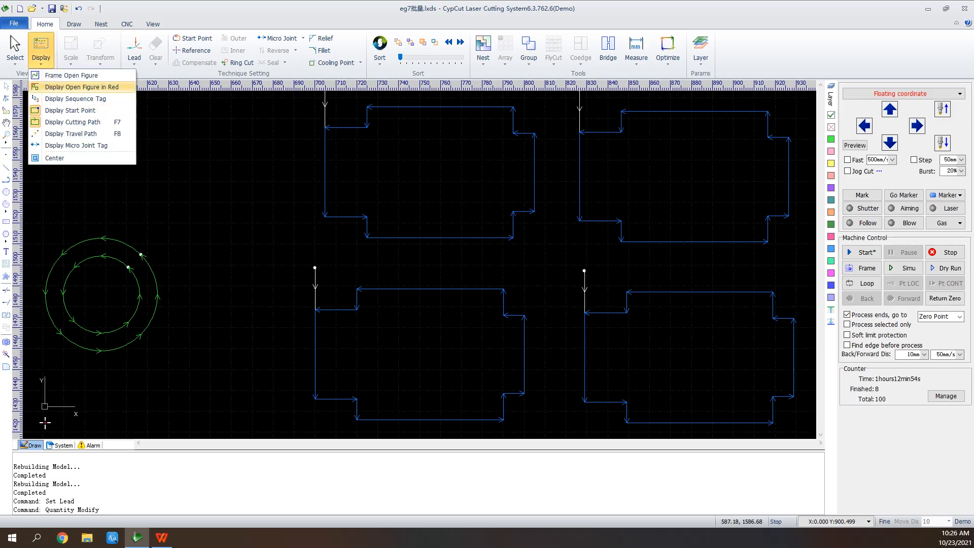
left_click(15, 51)
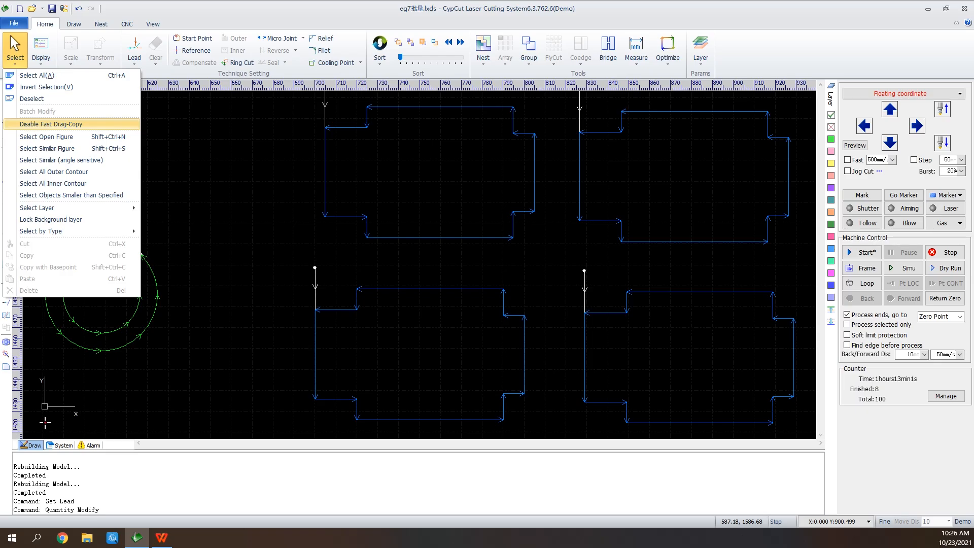
left_click(76, 123)
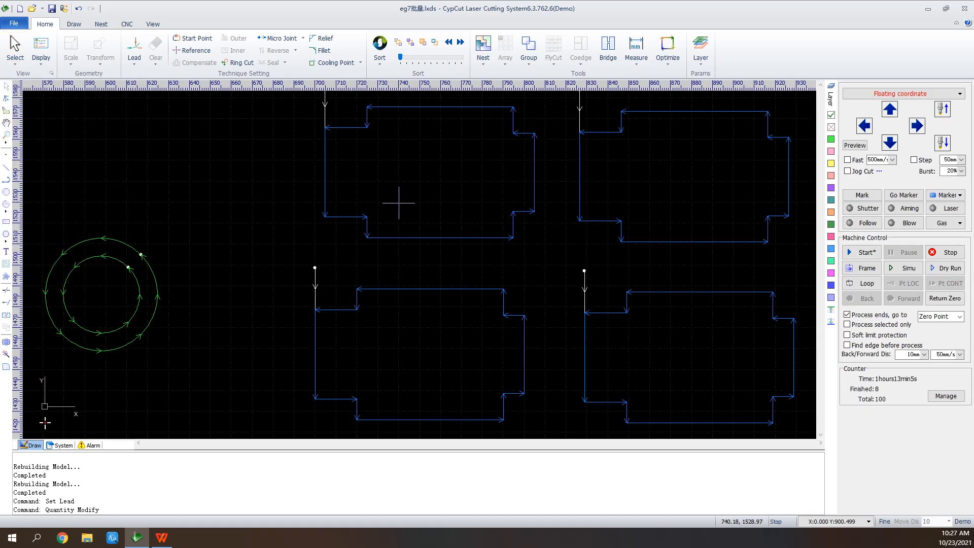
left_click(437, 237)
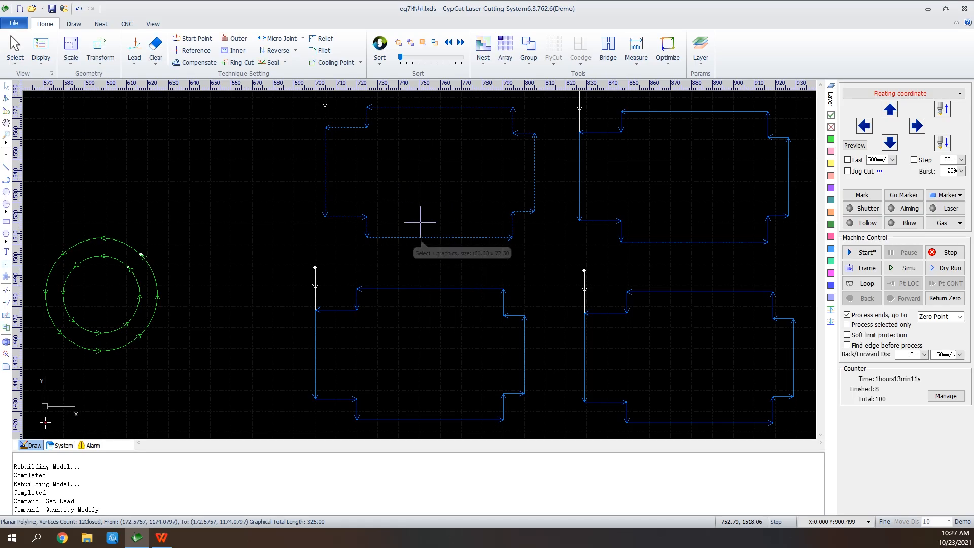
left_click(15, 53)
left_click(59, 124)
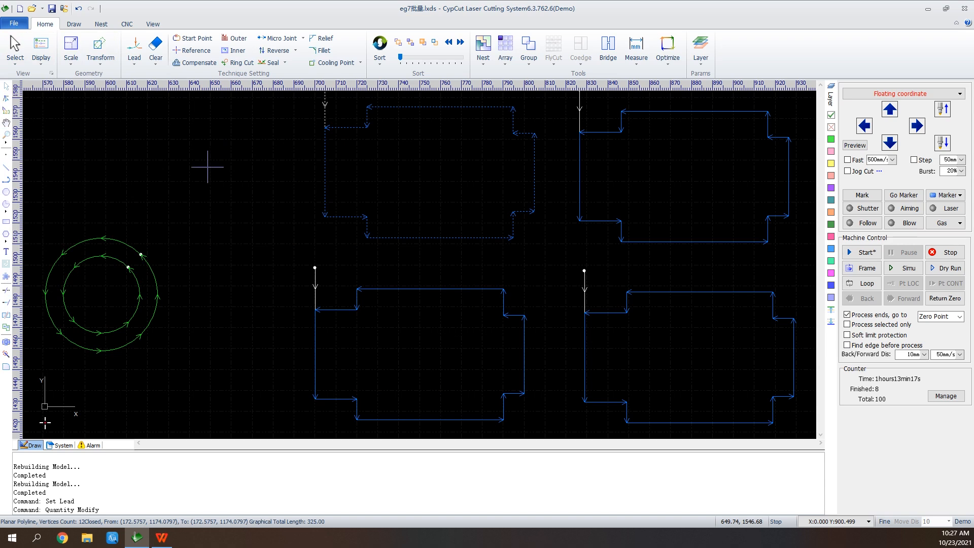
Select all figures on Layer10, and clear the selection
left_click(15, 50)
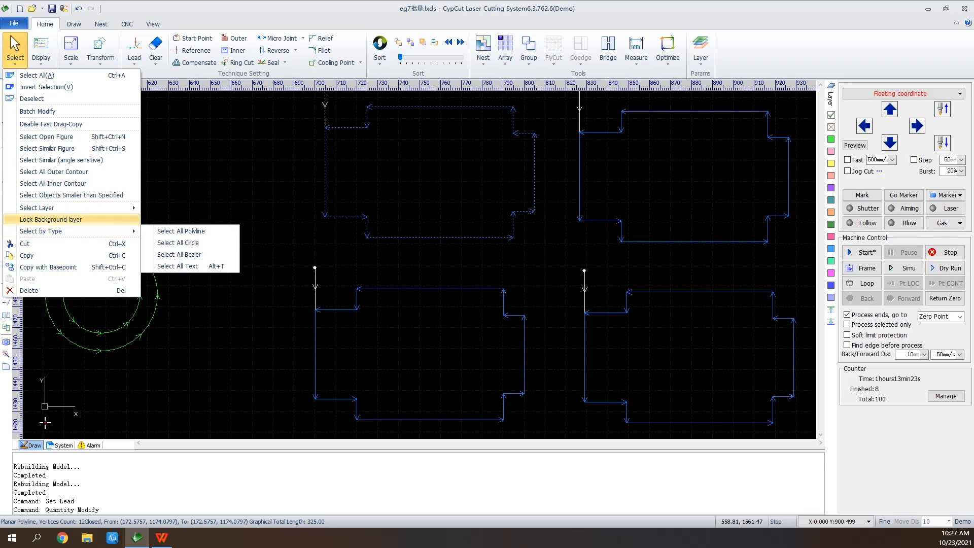
mouse_move(76, 208)
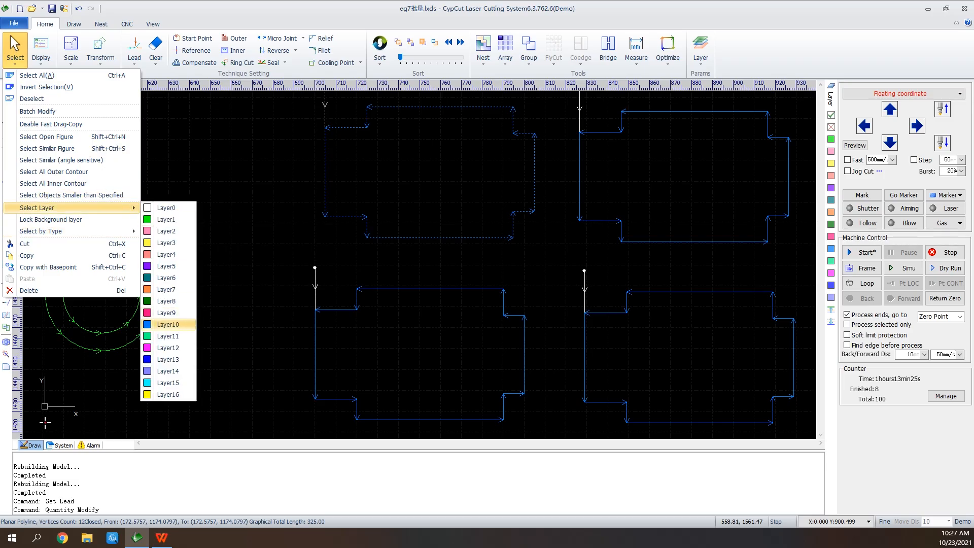
left_click(167, 324)
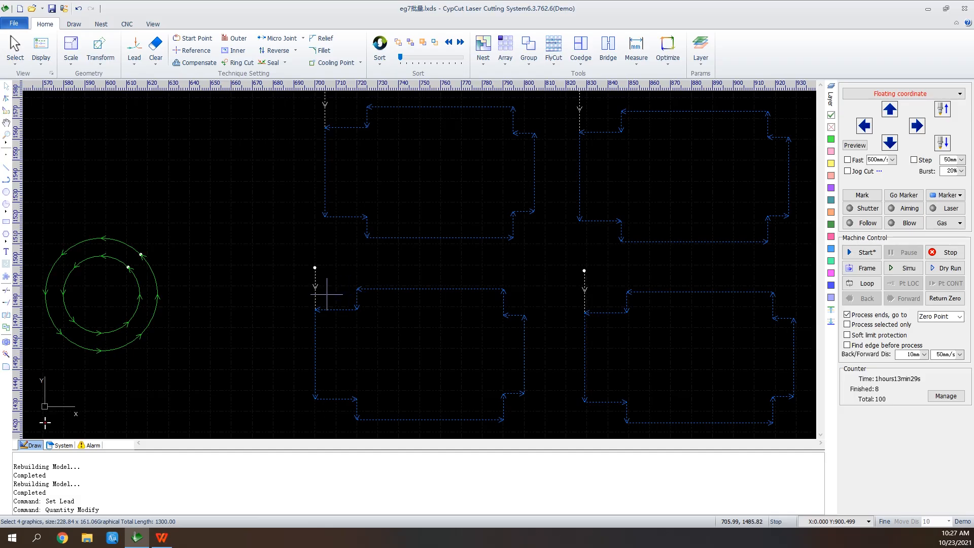
scroll(294, 301, "down", 1)
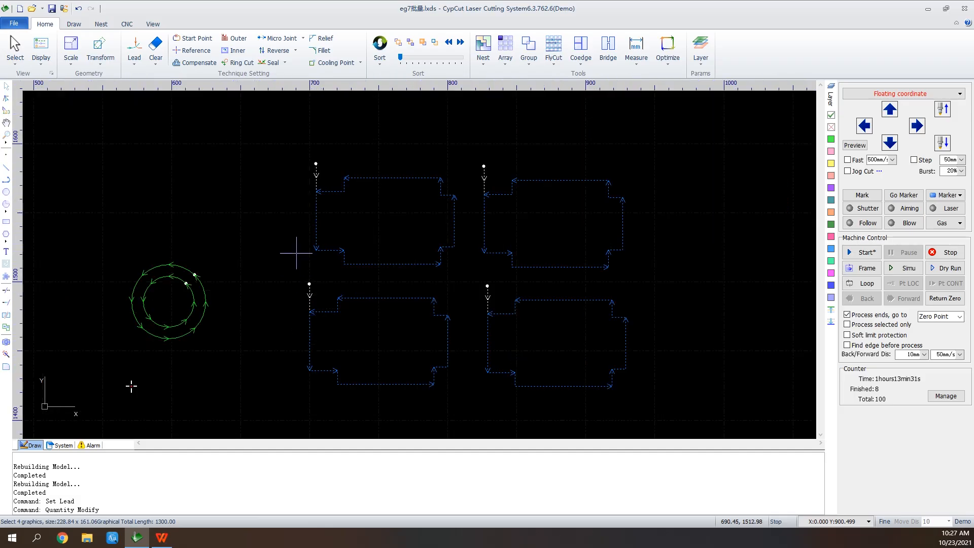
left_click(298, 156)
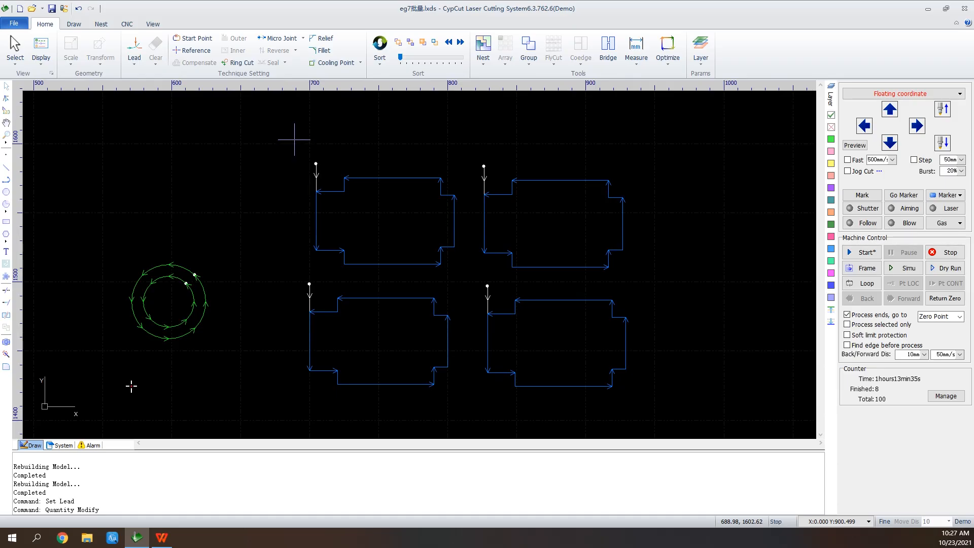
Select the upper-left blue part with an enclosing window, deselect it, and reselect it with a right-to-left crossing window
left_click_drag(296, 148, 468, 278)
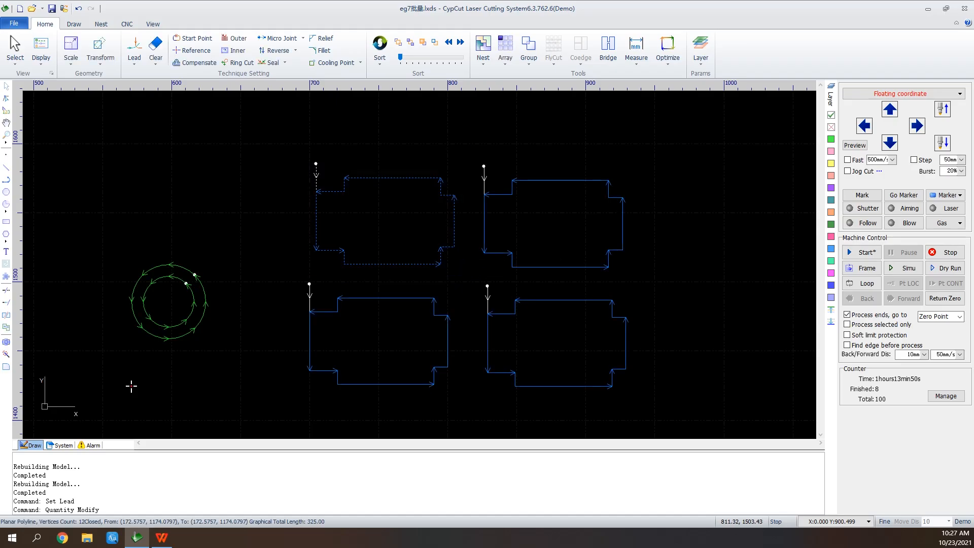
left_click(462, 276)
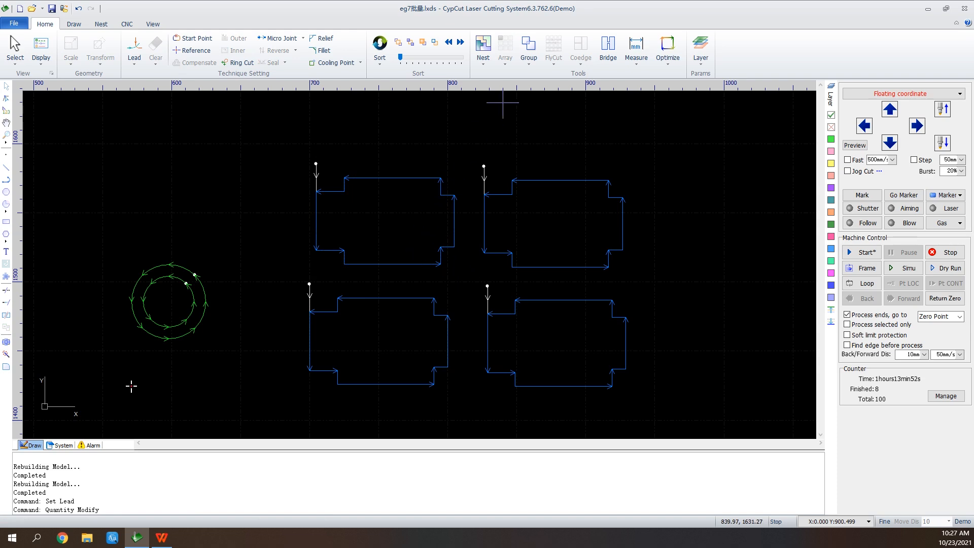
left_click_drag(453, 171, 387, 251)
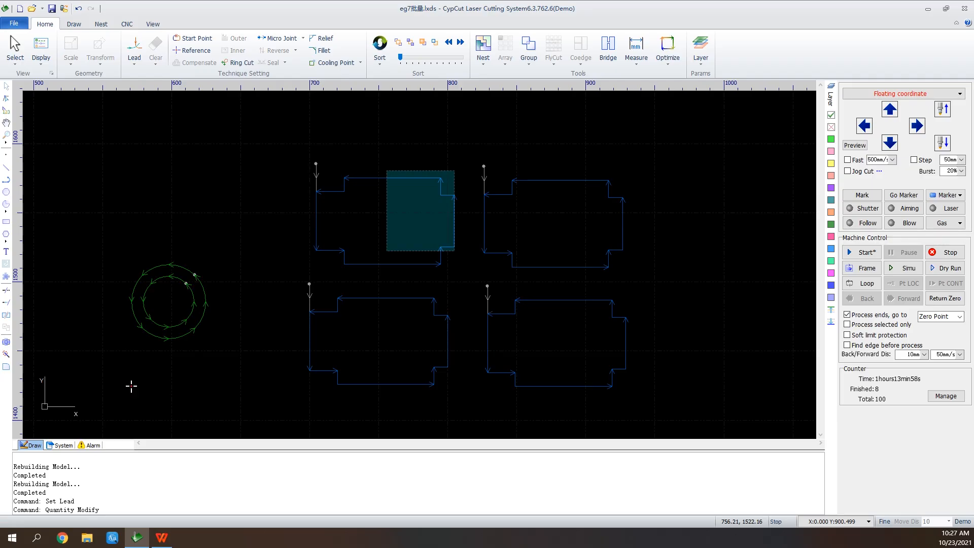
left_click_drag(386, 251, 386, 251)
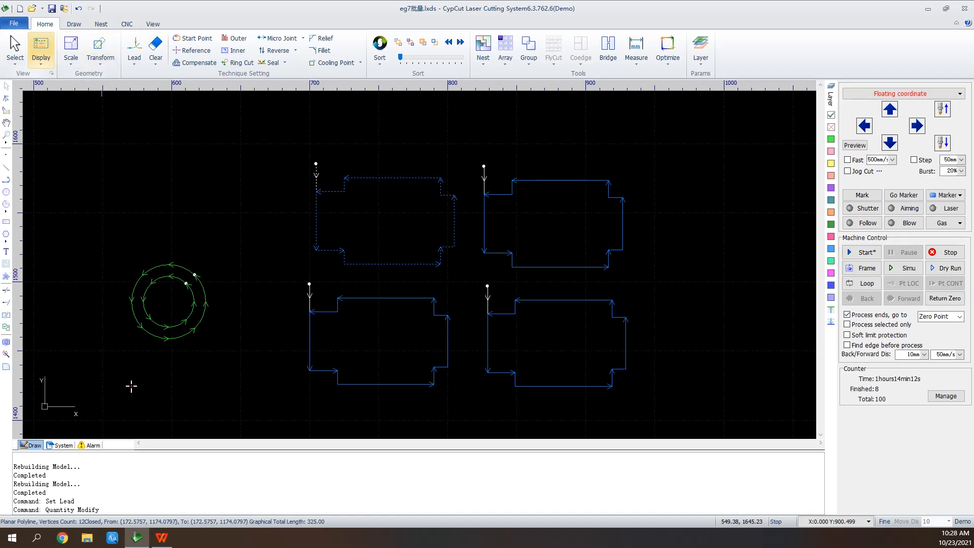
Sketch an open four-segment polyline about 65 mm wide and 58 mm high above the green circles
left_click(41, 51)
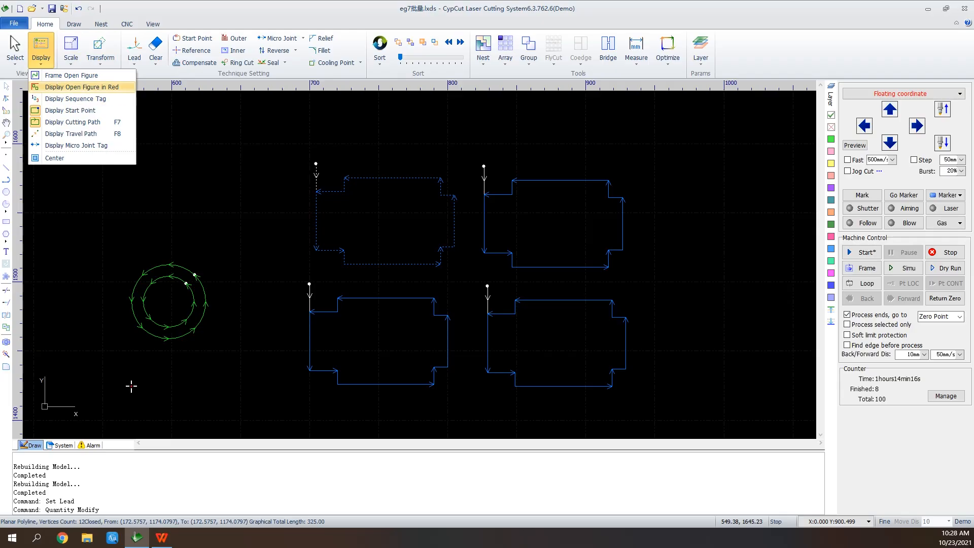
left_click(239, 200)
left_click(6, 180)
left_click(151, 136)
left_click(240, 144)
left_click(237, 216)
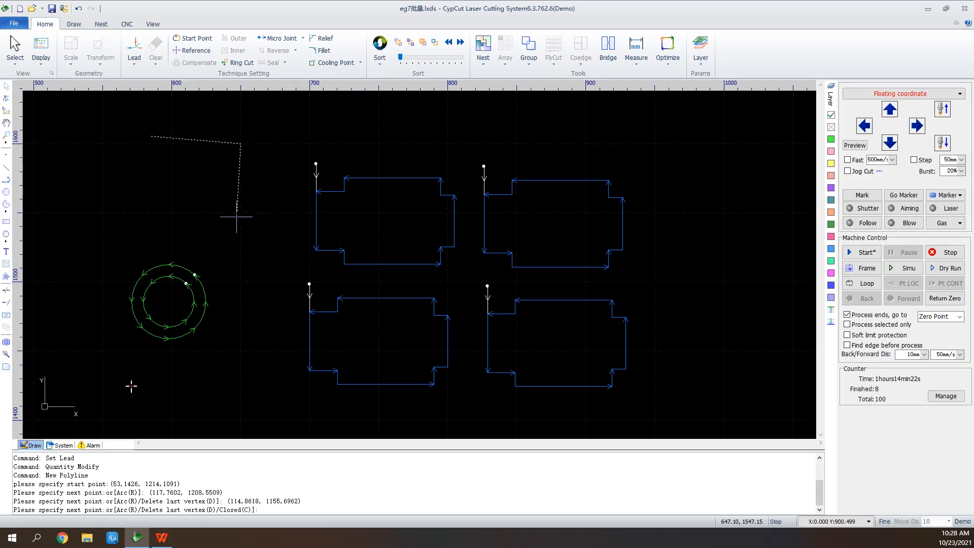
left_click(159, 206)
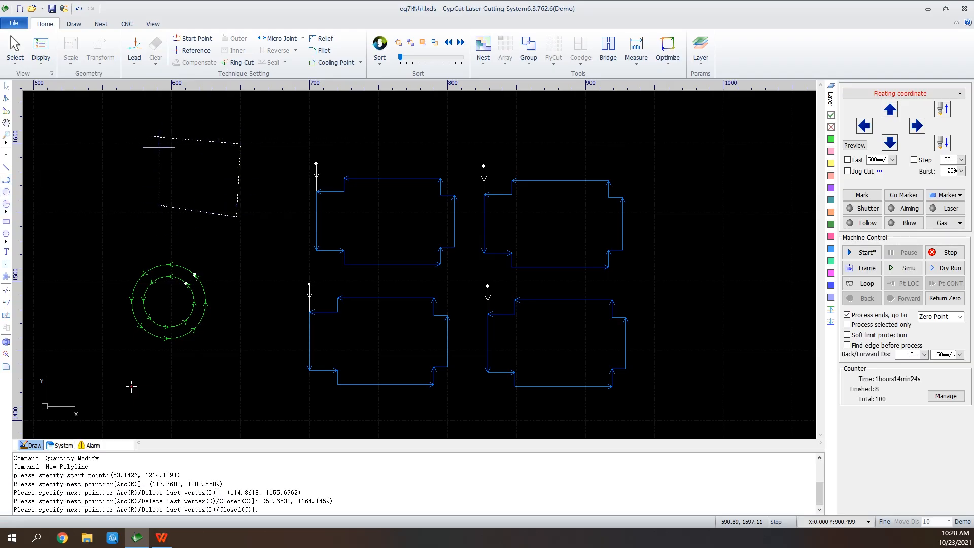
left_click(159, 150)
right_click(159, 150)
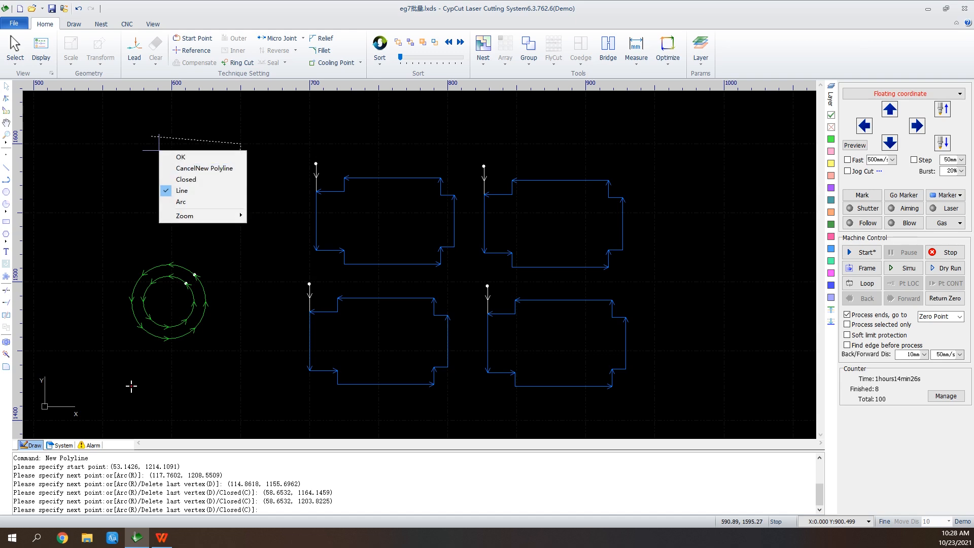
left_click(181, 157)
Turn on Display Open Figure in Red for the open polyline, and turn it off again
left_click(41, 50)
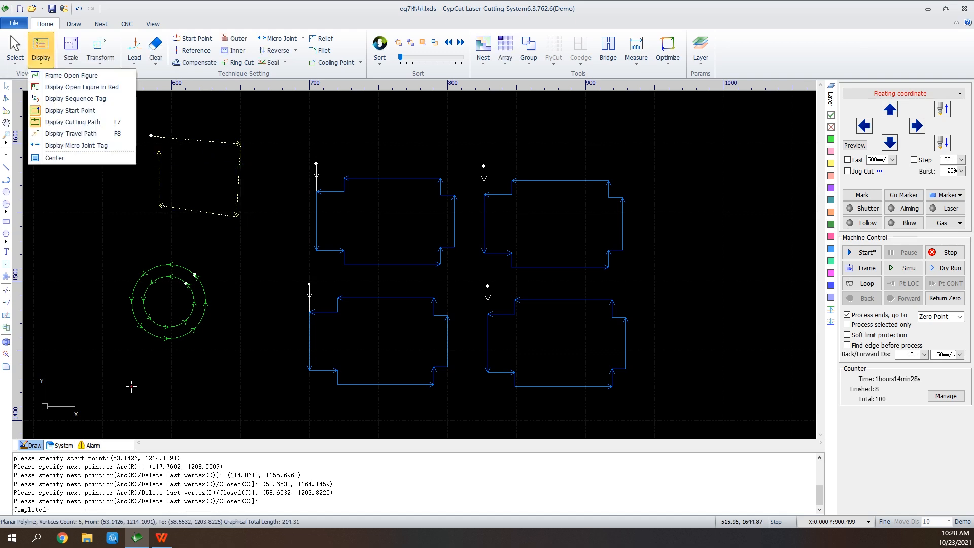
left_click(81, 87)
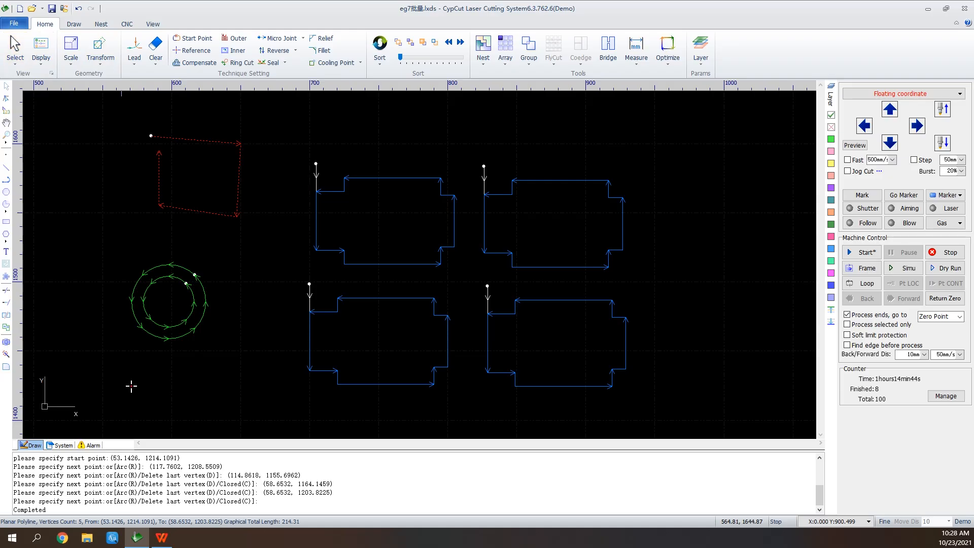
left_click(41, 51)
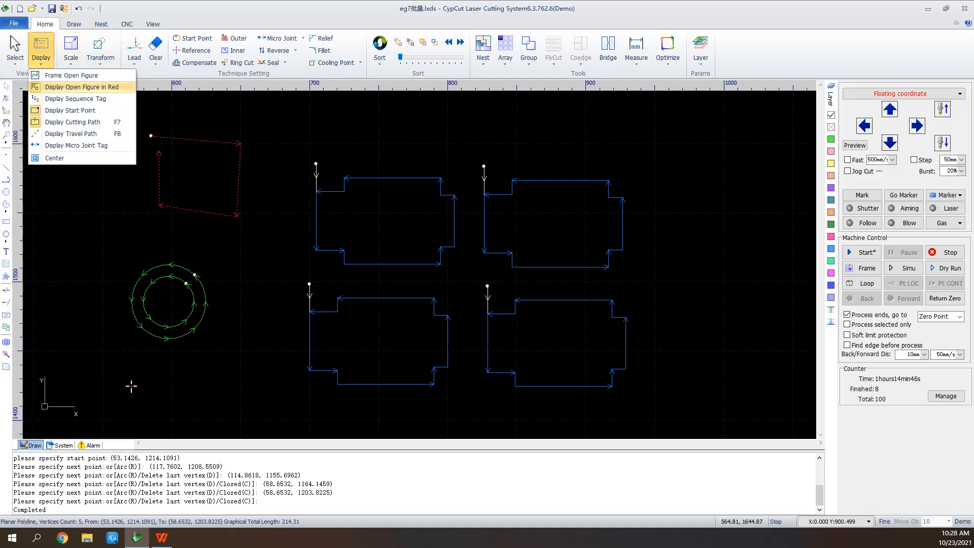
left_click(81, 87)
left_click(41, 51)
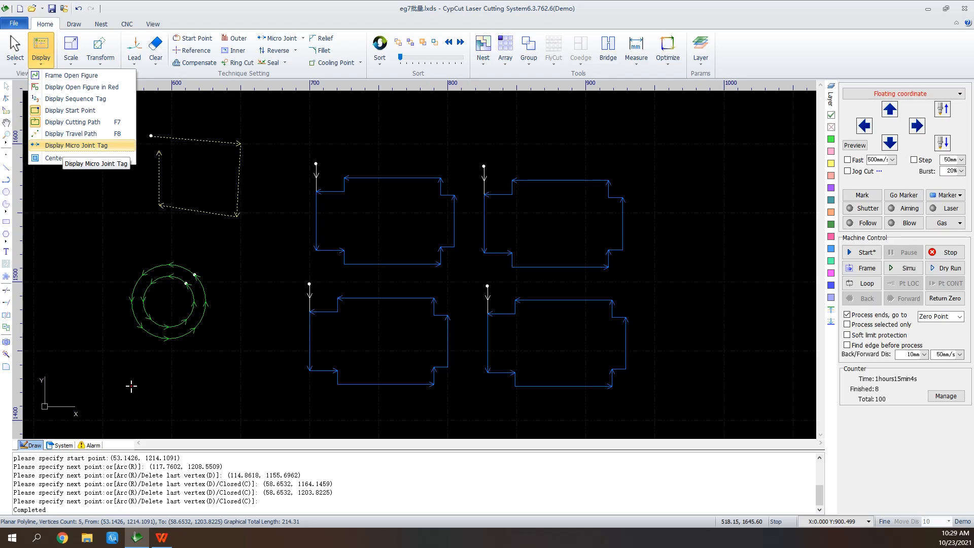
left_click(466, 136)
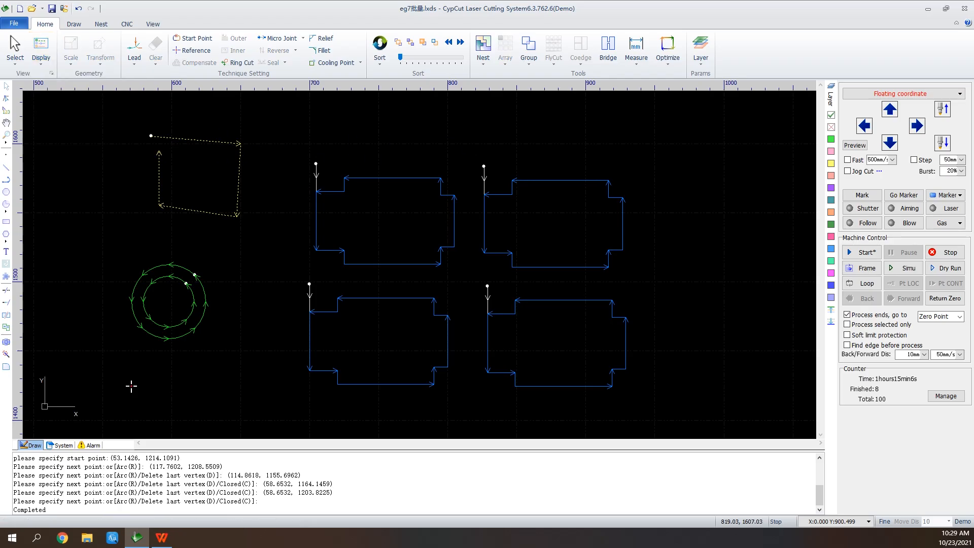
Draw a rectangle about 19 mm wide and 11 mm high in the empty area right of the blue parts
scroll(735, 196, "up", 5)
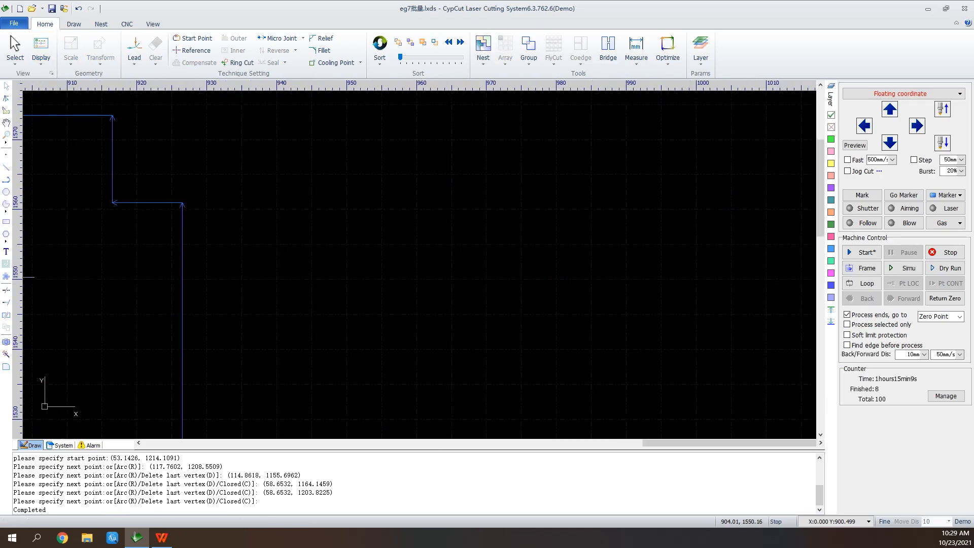
left_click(6, 221)
left_click(515, 219)
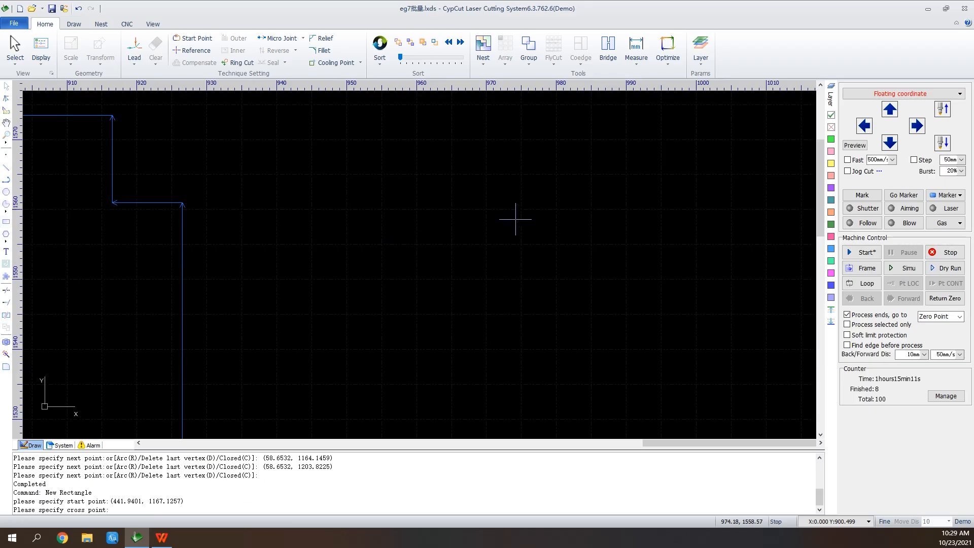
left_click(648, 296)
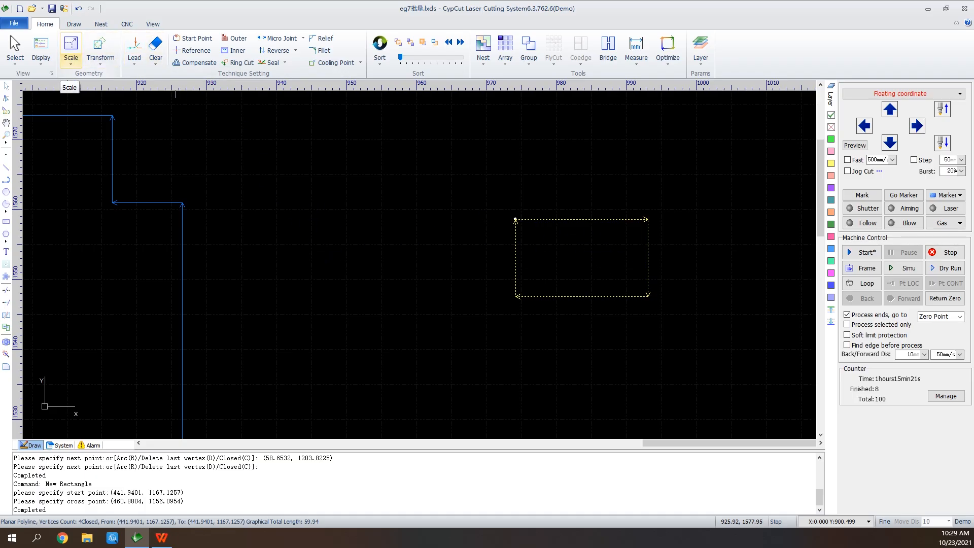
Unlock the aspect ratio and scale the new rectangle to 50 mm wide and 70 mm high
left_click(70, 57)
left_click(71, 44)
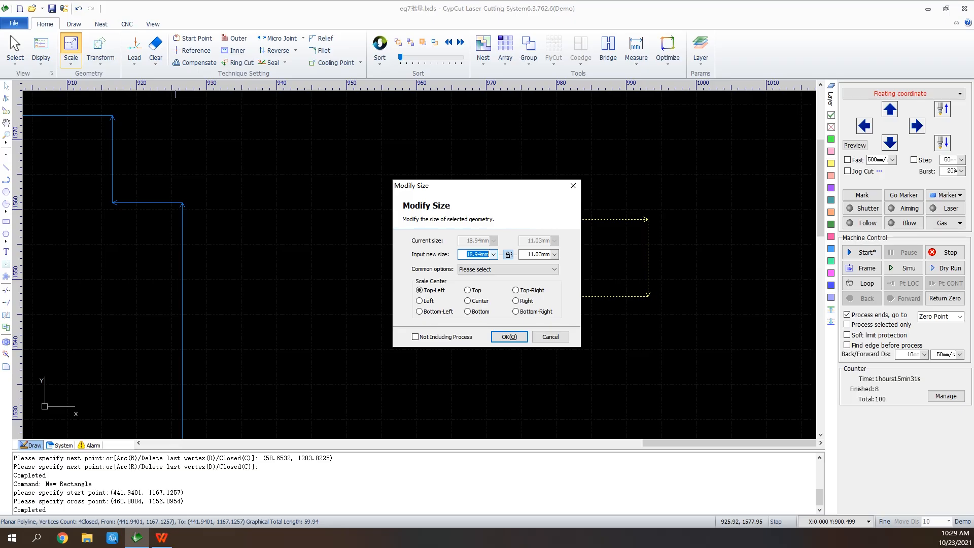
left_click(508, 254)
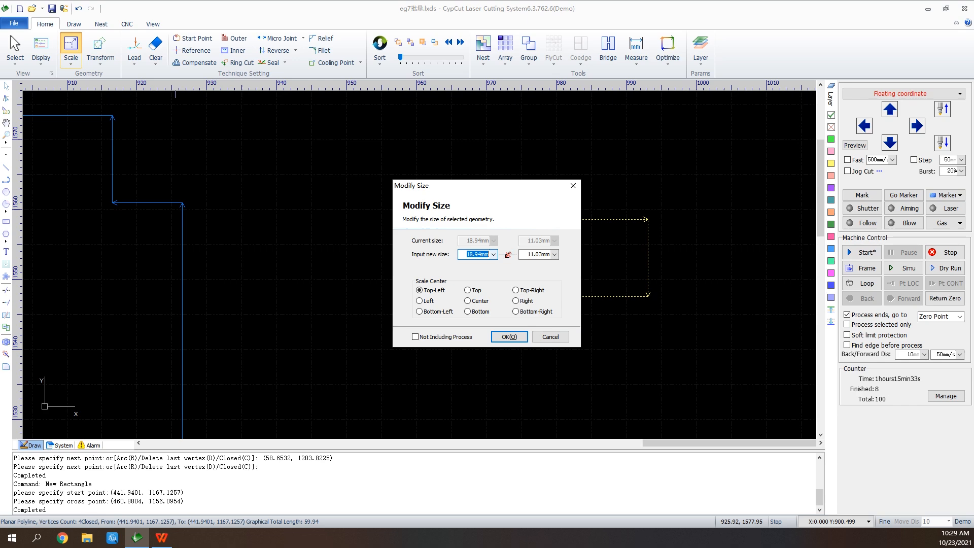
left_click(493, 254)
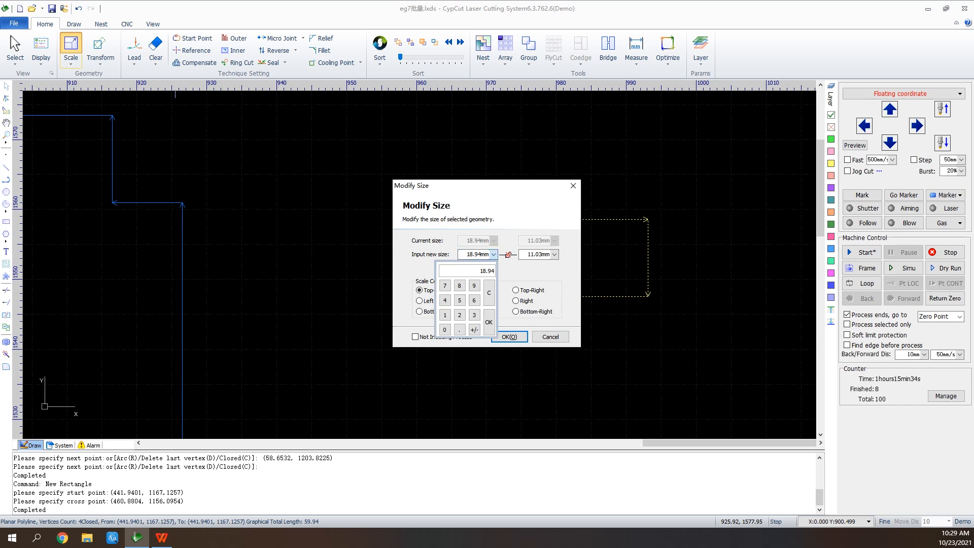
left_click(459, 299)
left_click(445, 329)
left_click(488, 321)
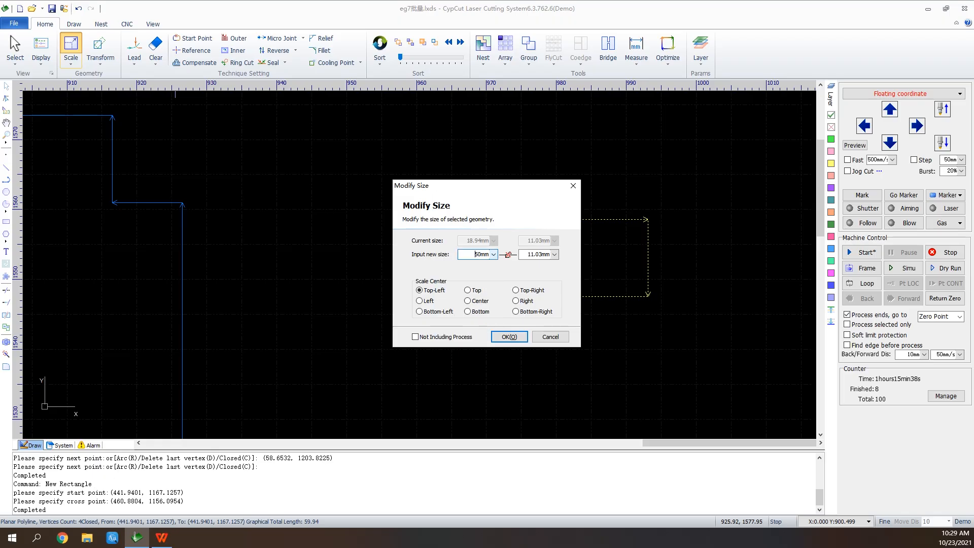
left_click(554, 254)
left_click(506, 285)
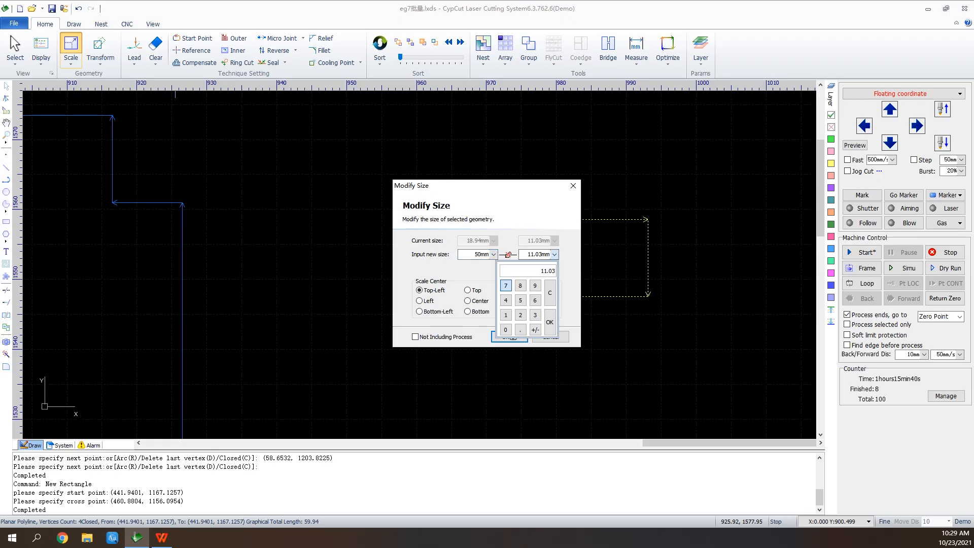
left_click(505, 330)
left_click(549, 322)
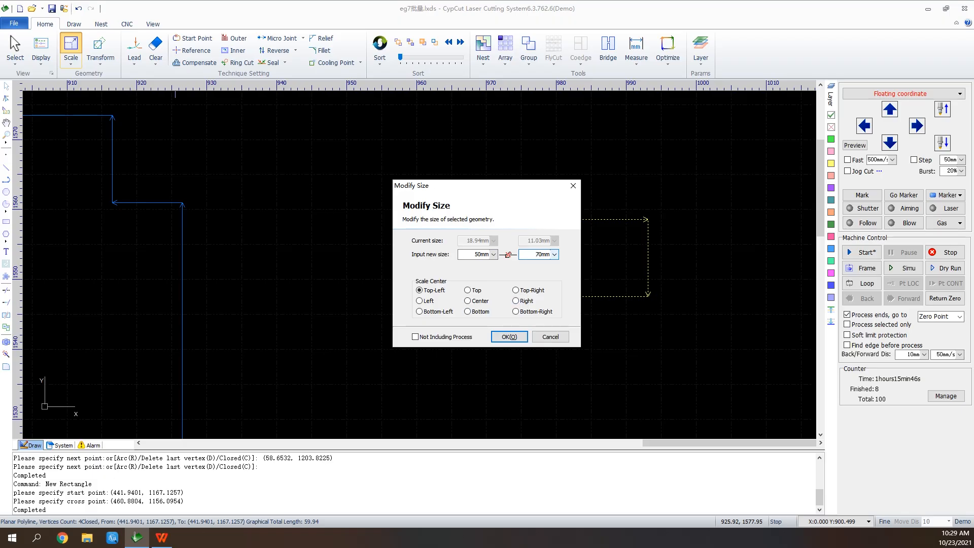
left_click(510, 337)
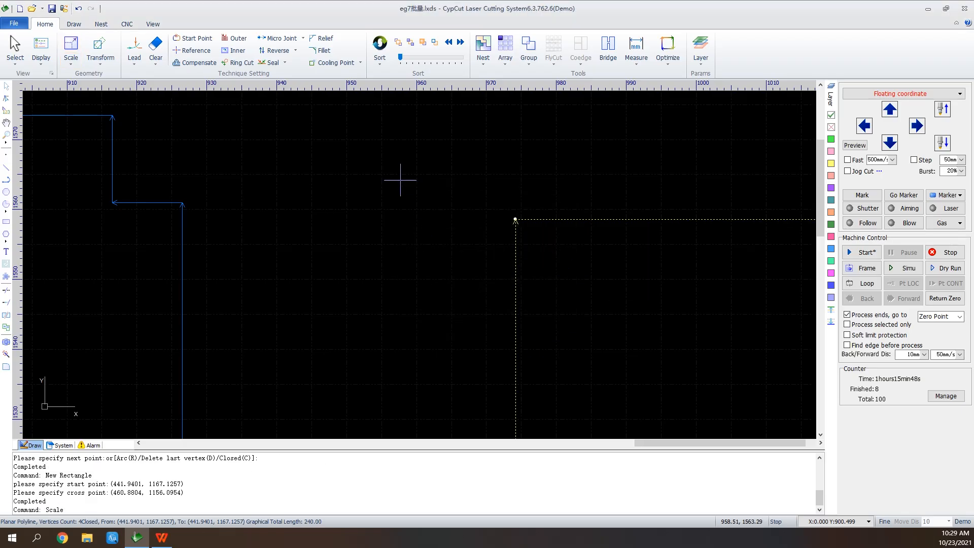
scroll(372, 145, "down", 3)
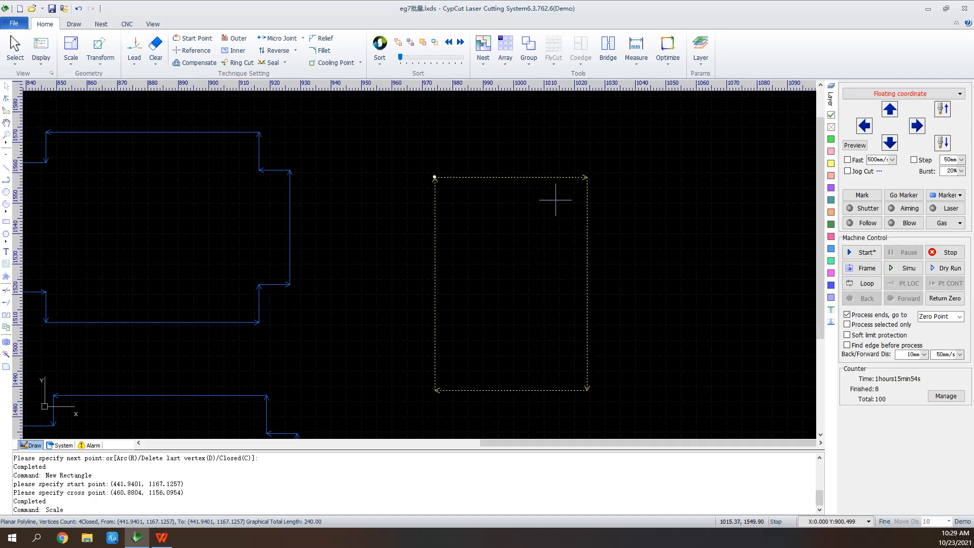
Scale the selected 50 × 70 mm rectangle by 2 times, and scale it back by 0.5 times
left_click(71, 60)
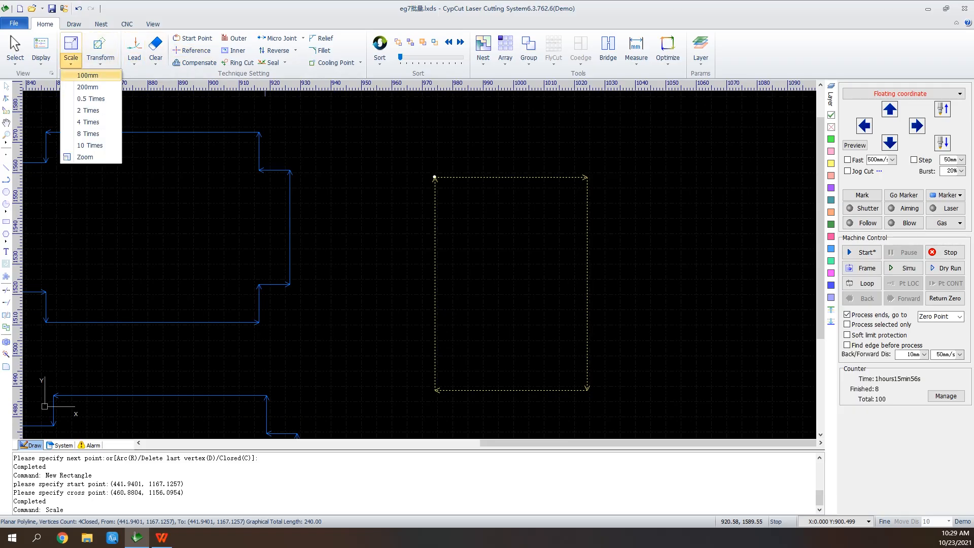
left_click(89, 110)
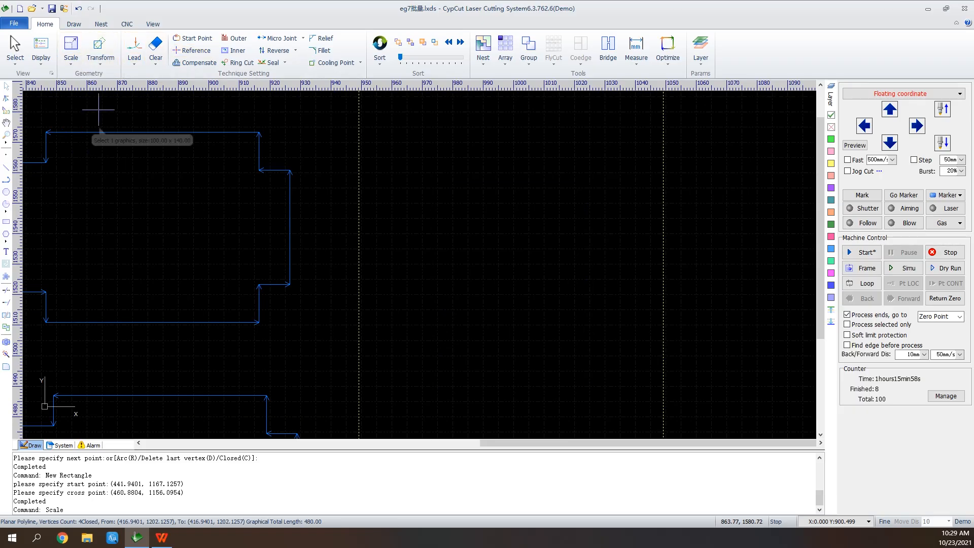
left_click(71, 57)
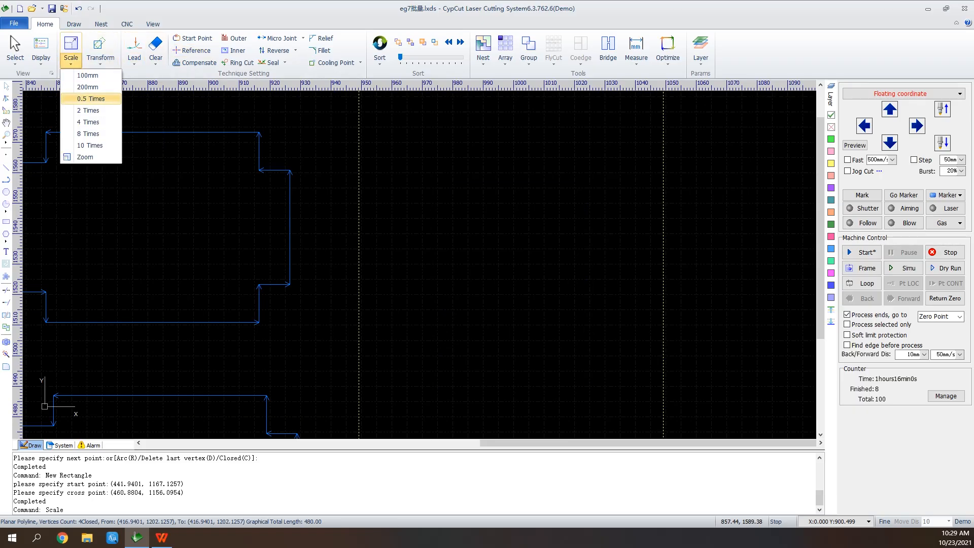
left_click(89, 98)
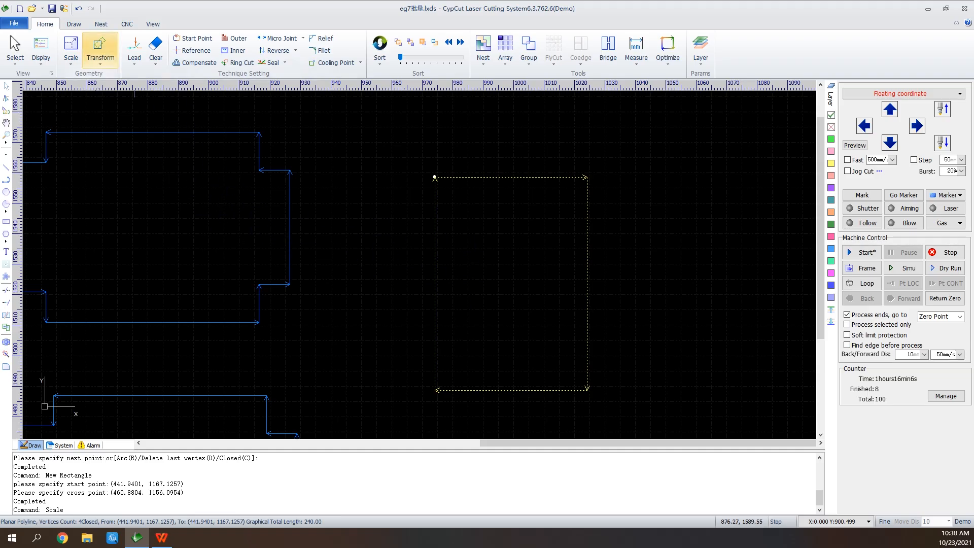
Draw a rectangle about 75 mm wide and 9 mm high across the lower part of the 50 × 70 mm rectangle
left_click(100, 53)
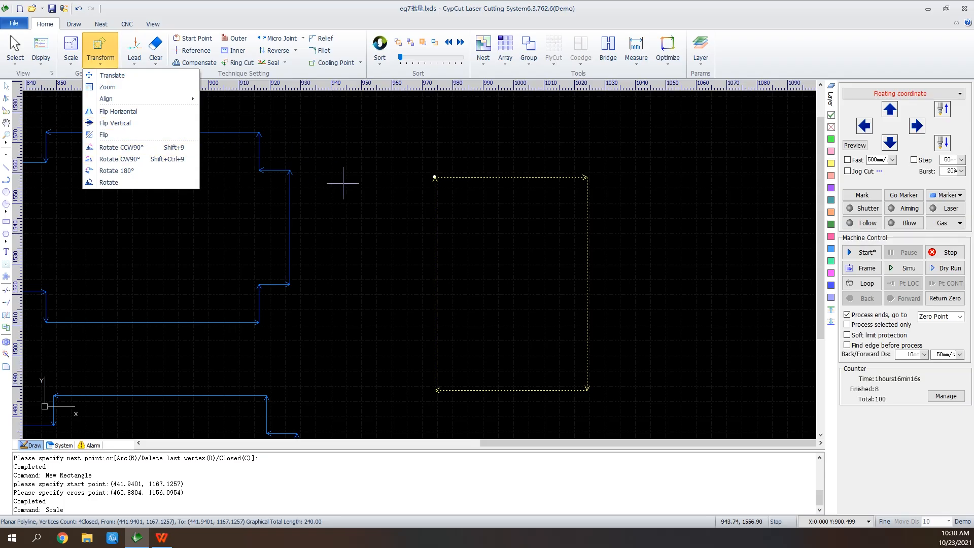
left_click(393, 222)
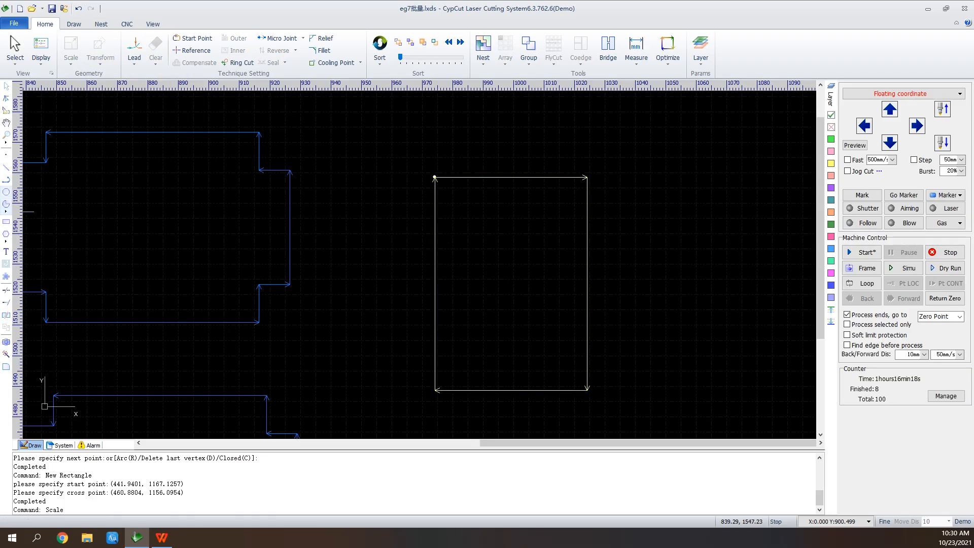
left_click(6, 221)
left_click(406, 328)
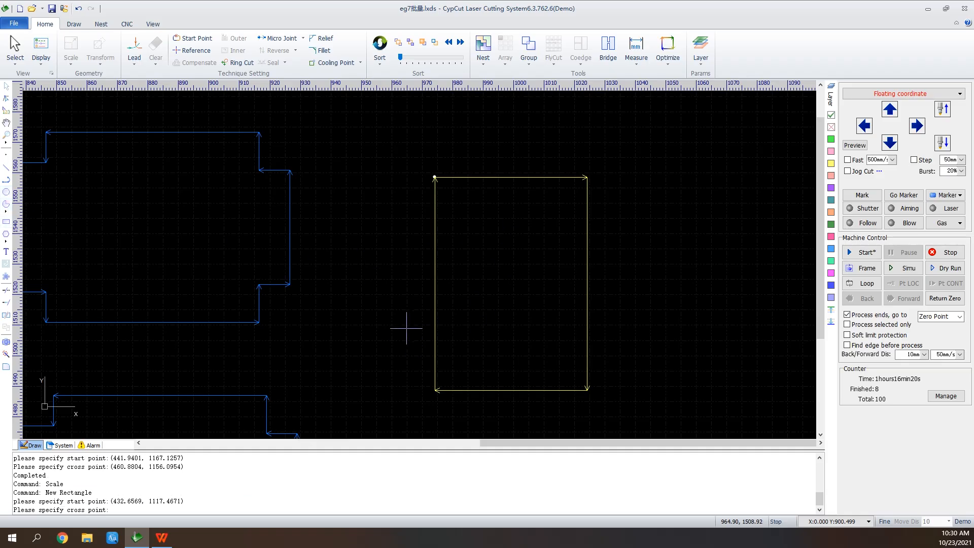
left_click(636, 355)
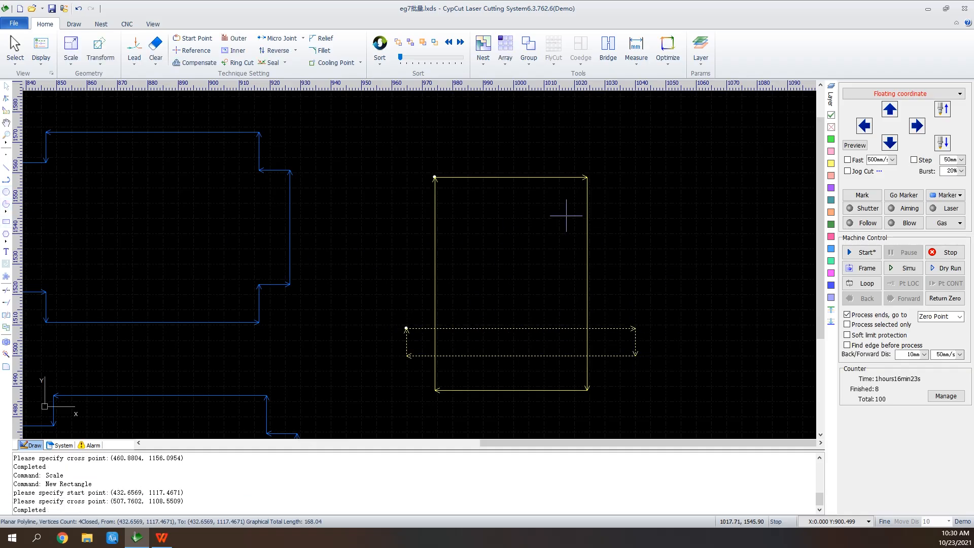
Select both overlapping yellow rectangles and left-align them
left_click_drag(633, 148, 394, 408)
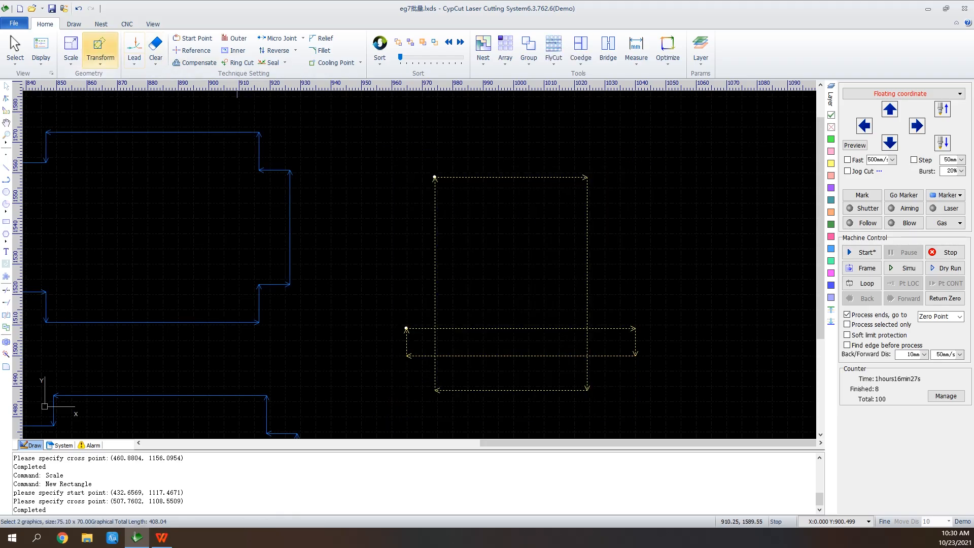
left_click(100, 51)
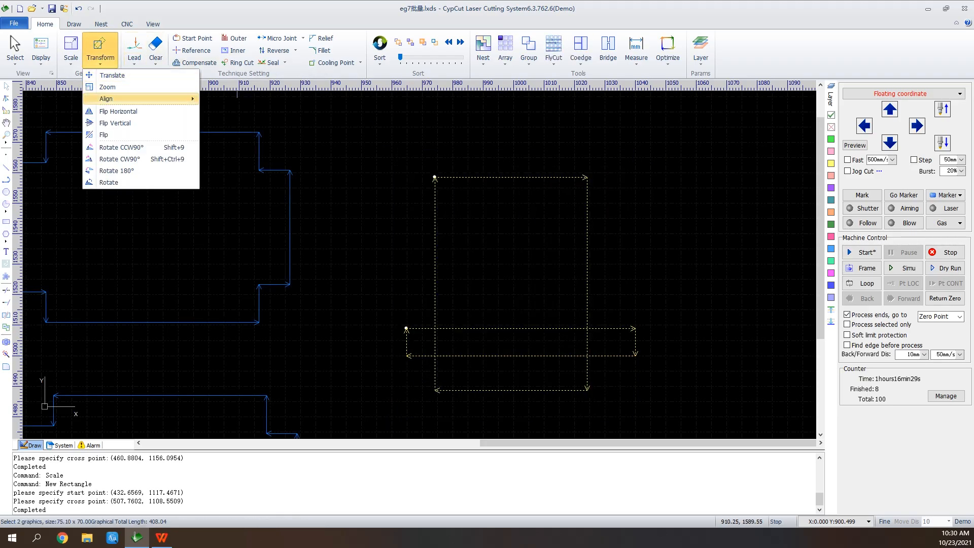
mouse_move(126, 98)
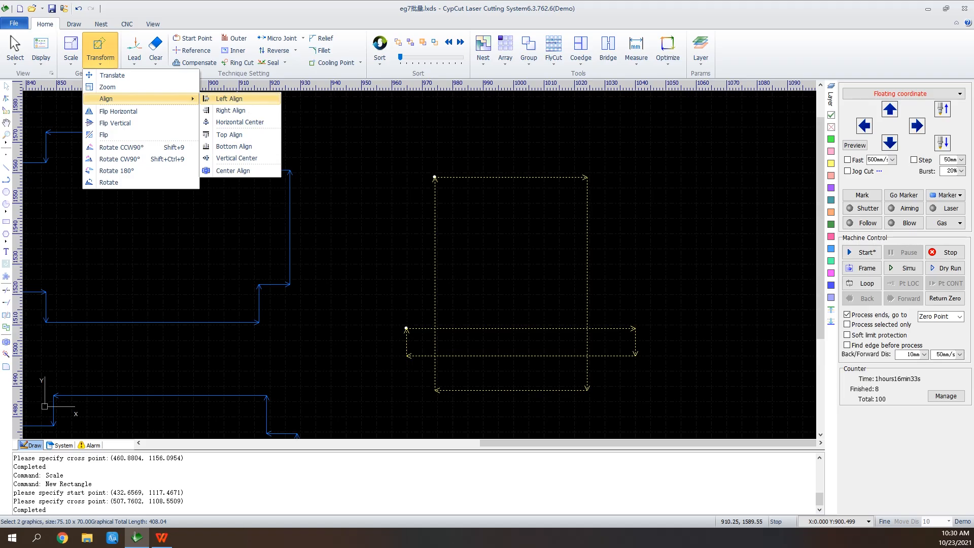
left_click(229, 98)
Flip the two selected rectangles vertically and rotate them 90° counterclockwise
left_click(71, 61)
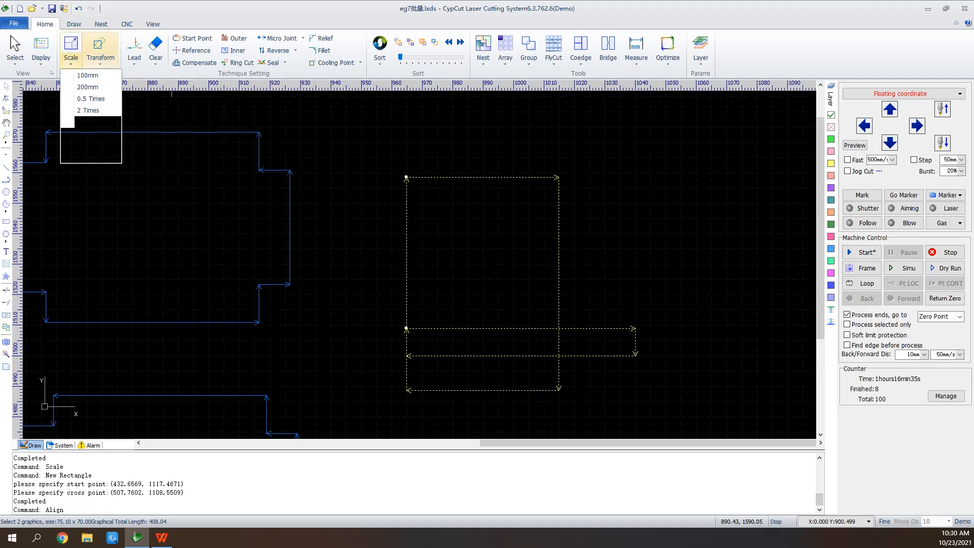
left_click(100, 50)
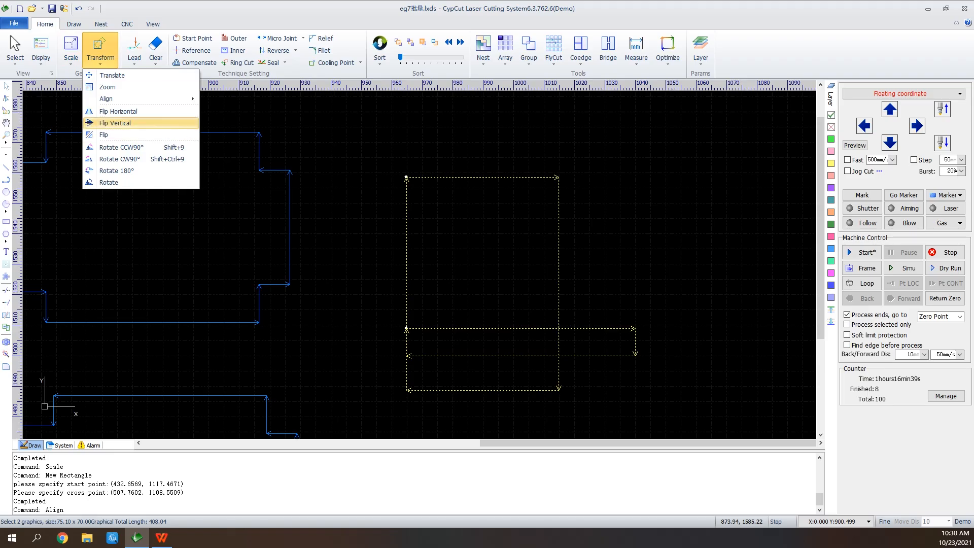
left_click(144, 123)
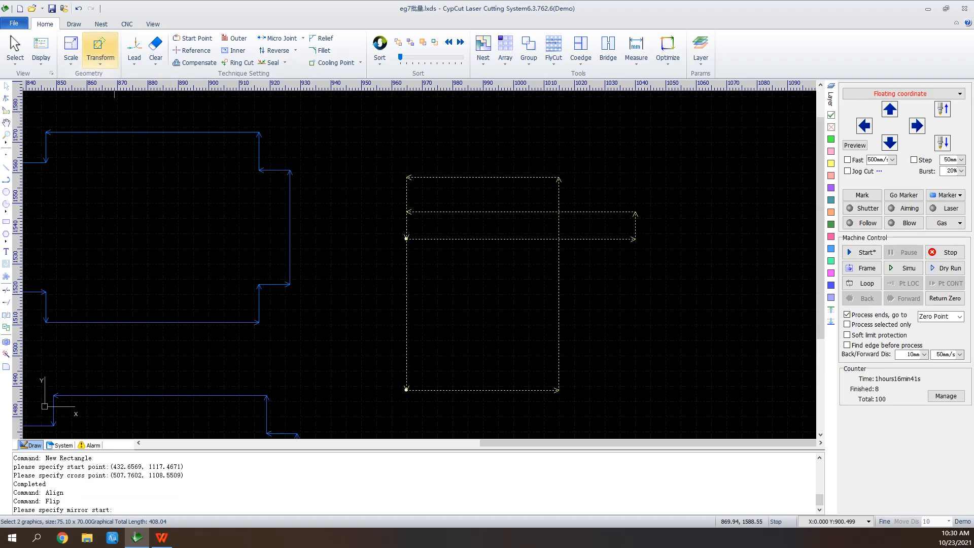
left_click(98, 50)
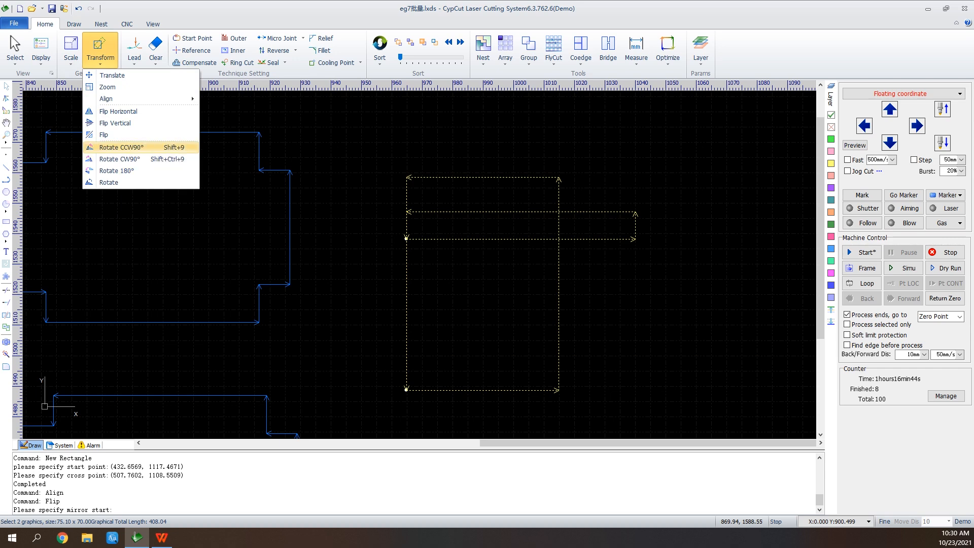
left_click(152, 147)
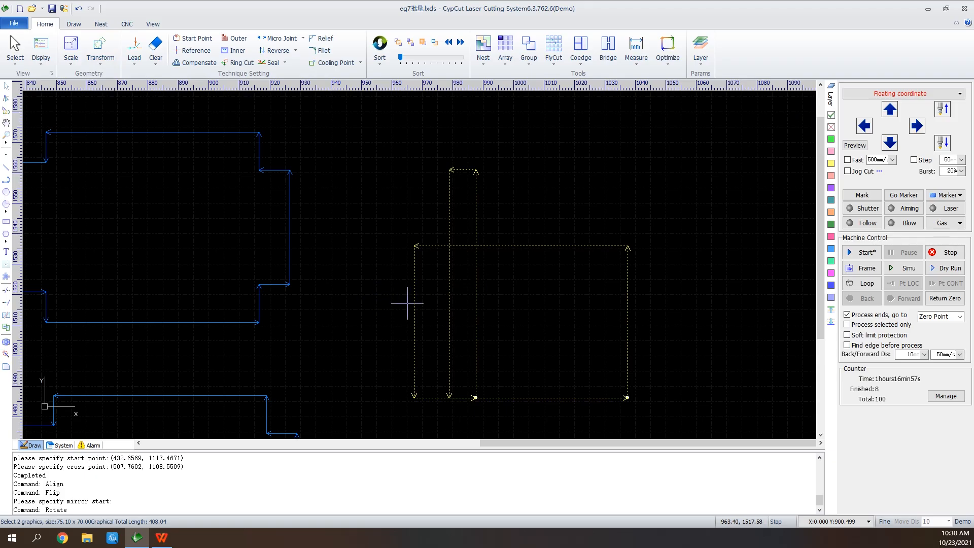
Select the upper-left blue part and review the lead-in type options in its Lead Line settings
scroll(500, 302, "down", 3)
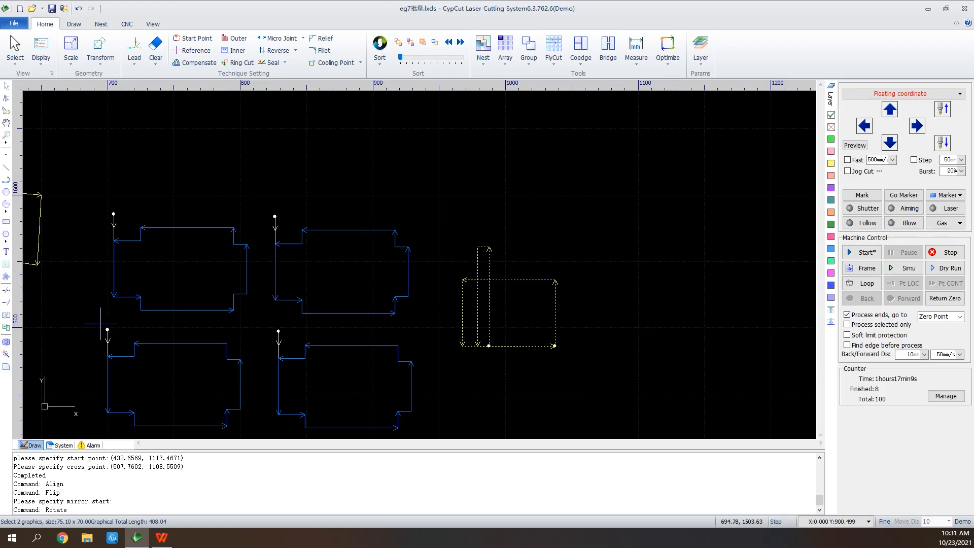
scroll(104, 327, "down", 2)
scroll(97, 378, "up", 2)
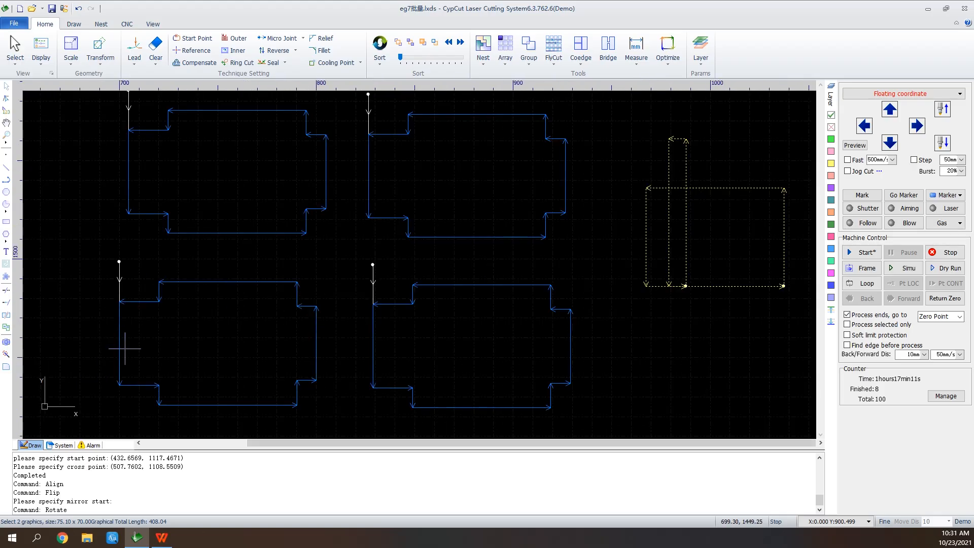
left_click(6, 122)
left_click_drag(110, 195, 227, 277)
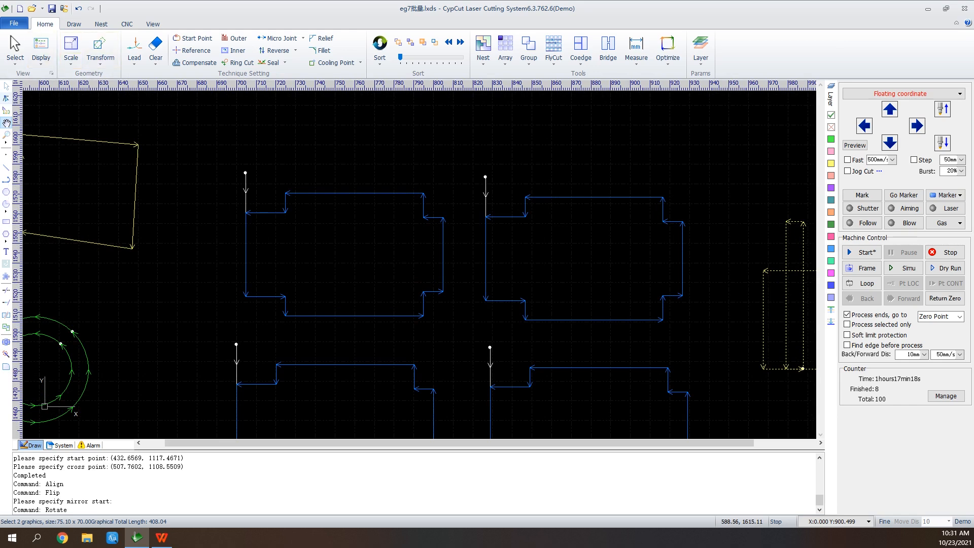
left_click(6, 87)
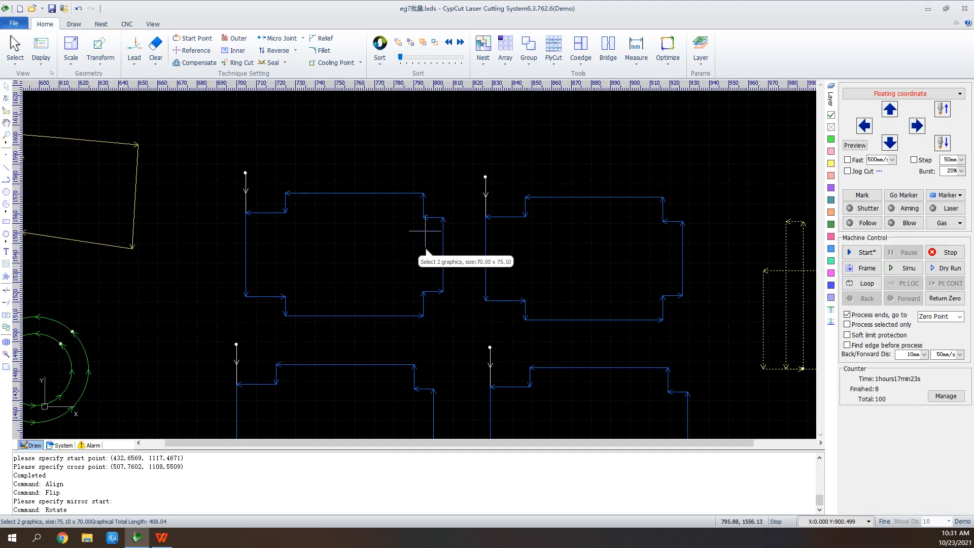
left_click(408, 243)
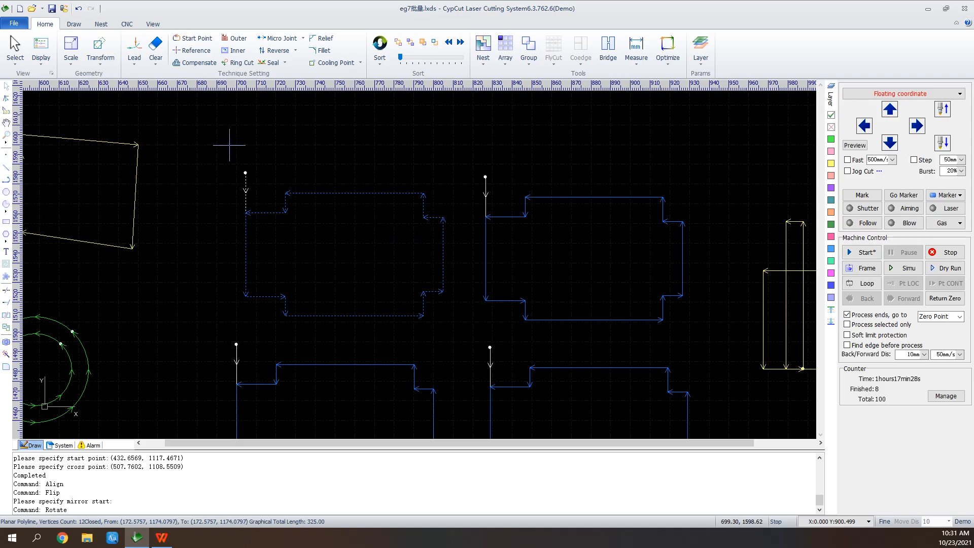
left_click(134, 50)
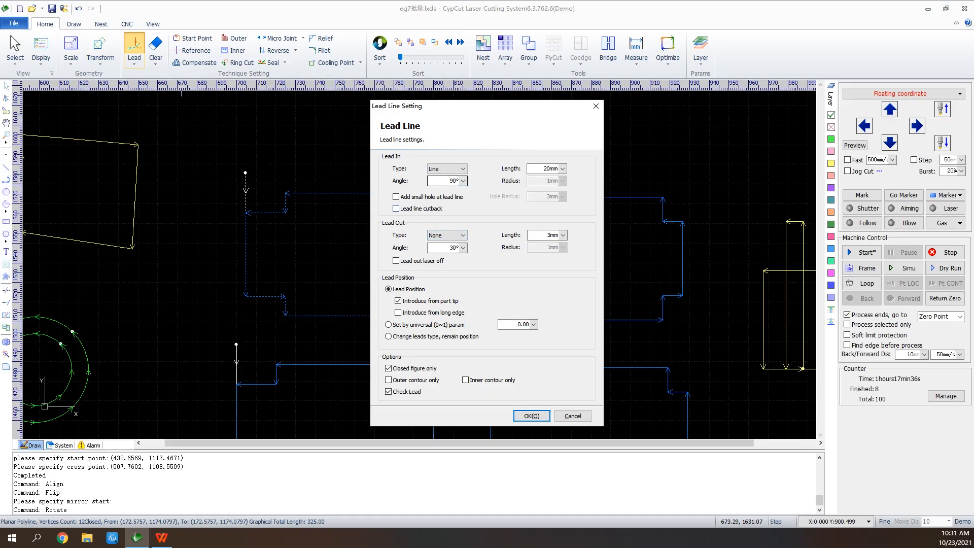
left_click(446, 168)
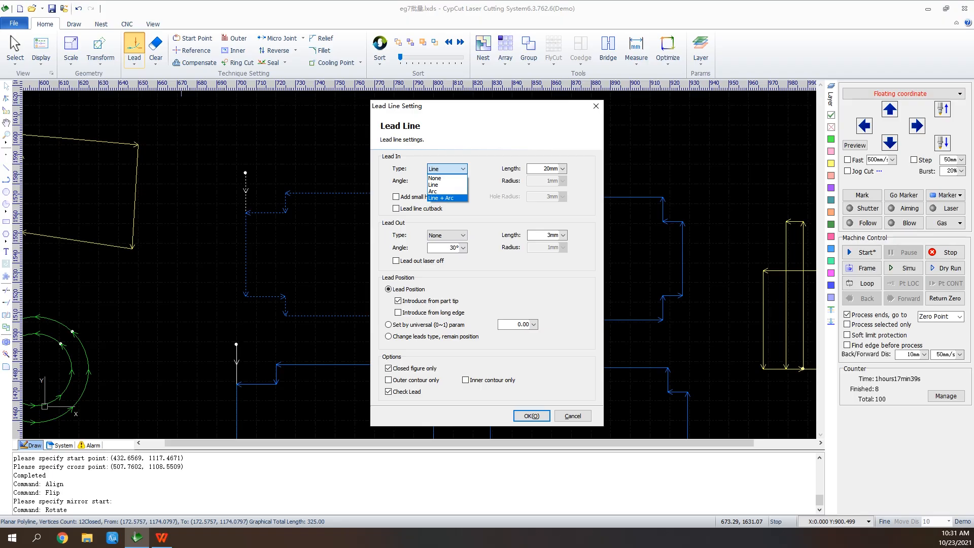
left_click(447, 168)
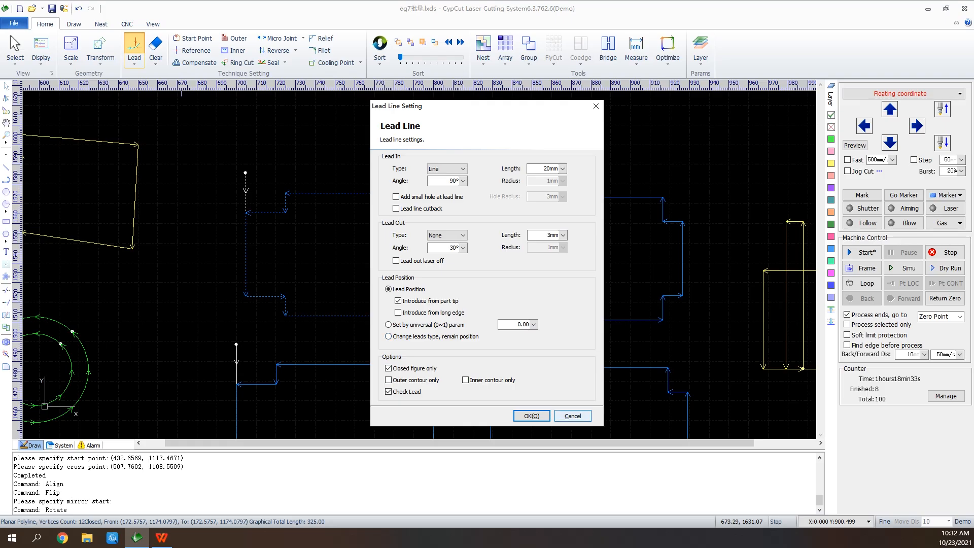
left_click(530, 416)
Clear the lead line from the selected upper-left blue part
left_click(135, 61)
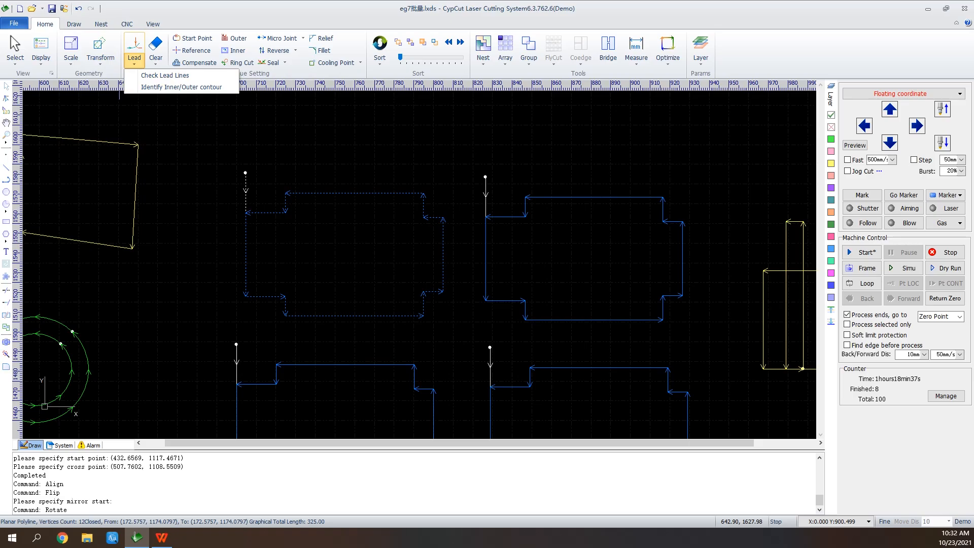
left_click(135, 60)
left_click(134, 61)
left_click(156, 60)
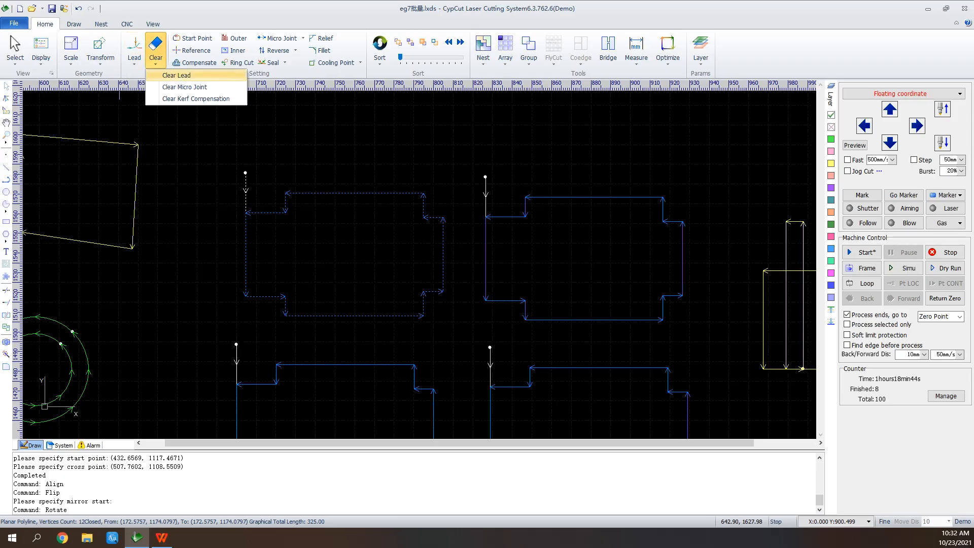
left_click(177, 75)
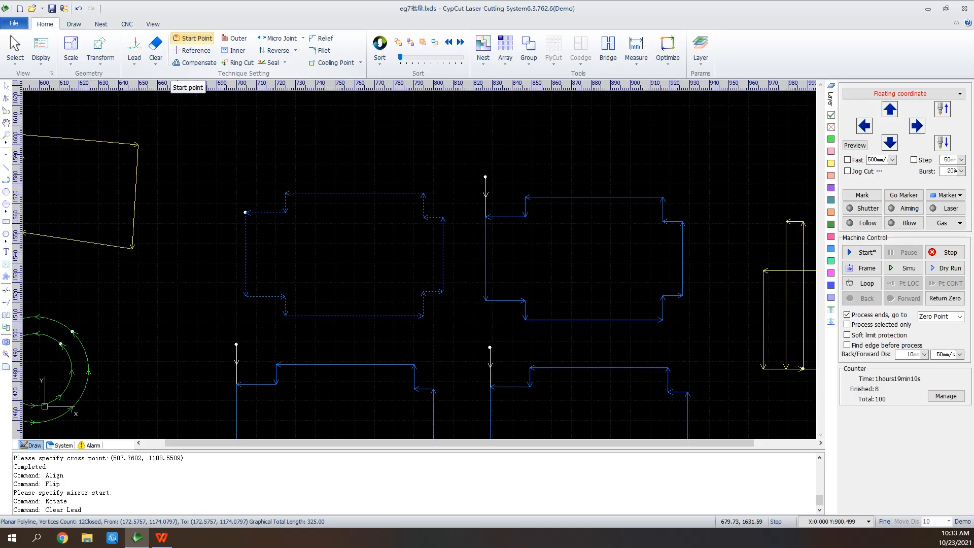
Set the upper-left blue part's start point at its inner upper-left notch vertex, and move it to the lower vertex of the left edge
left_click(197, 39)
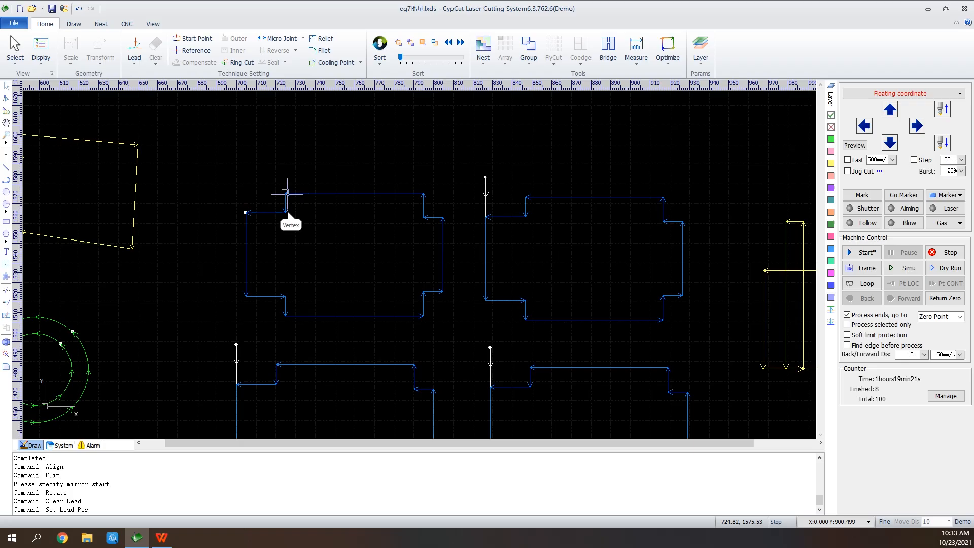
left_click(285, 212)
left_click(246, 295)
Apply kerf compensation to both green circles with 0.1 mm outer and inner widths, sharp corners and the inner shrink, outer expand option
scroll(620, 147, "down", 2)
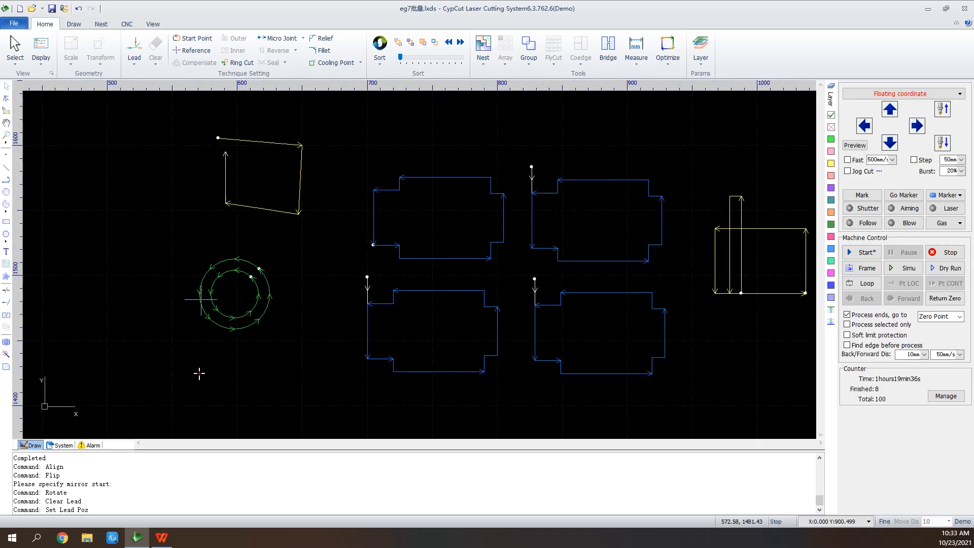
scroll(202, 297, "up", 3)
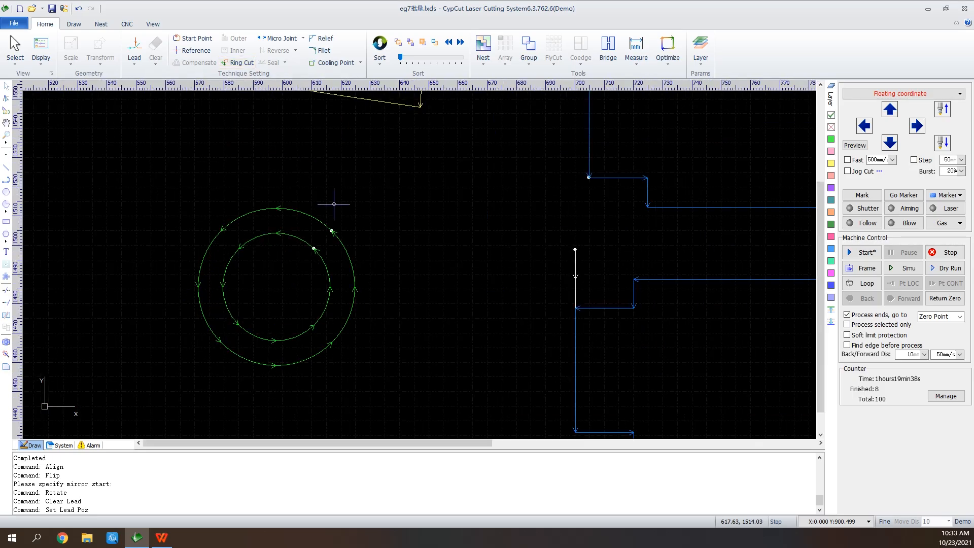
right_click(333, 204)
left_click(343, 212)
left_click_drag(335, 196, 286, 293)
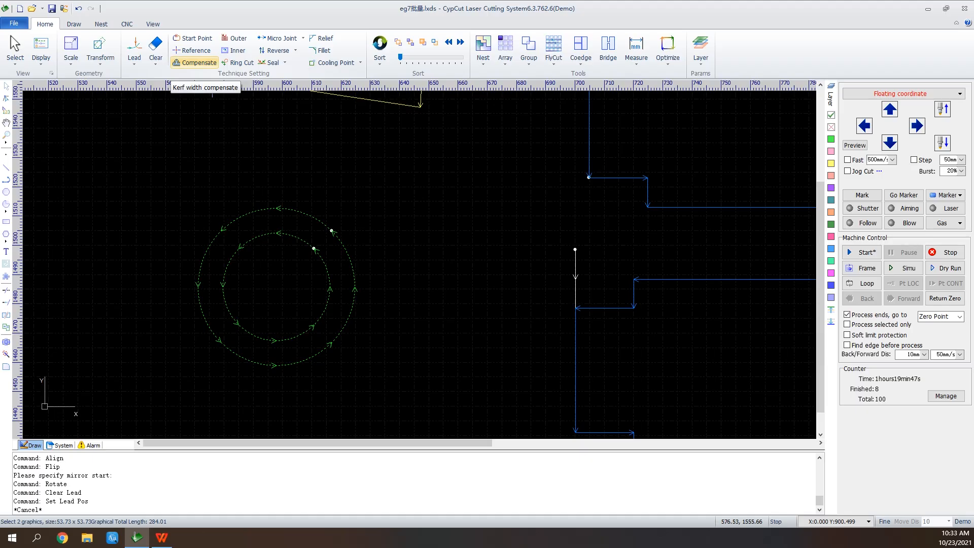
left_click(194, 62)
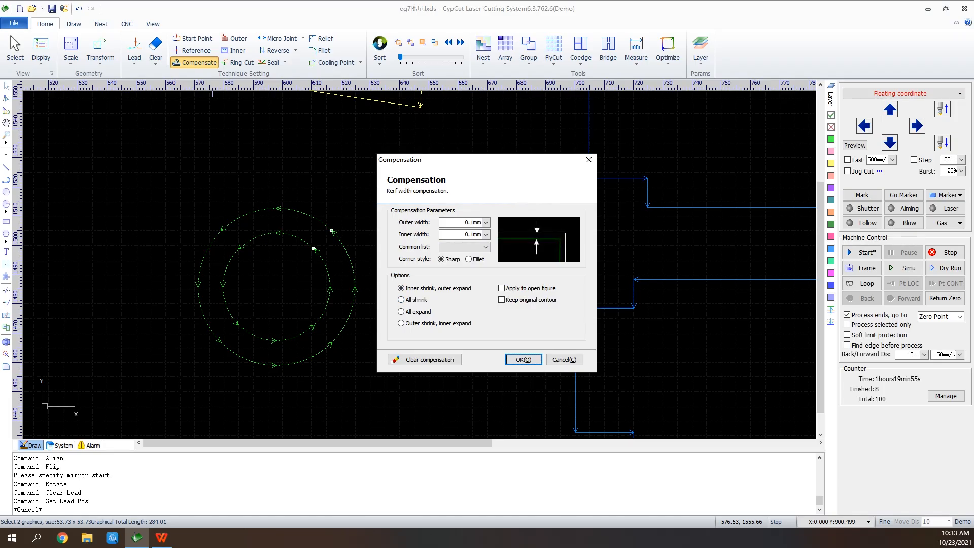
left_click(523, 359)
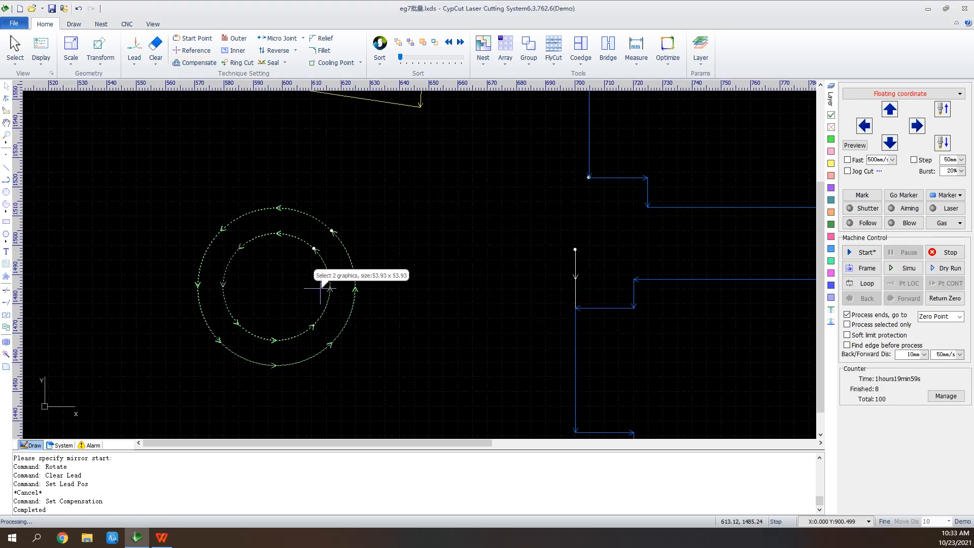
scroll(320, 287, "up", 5)
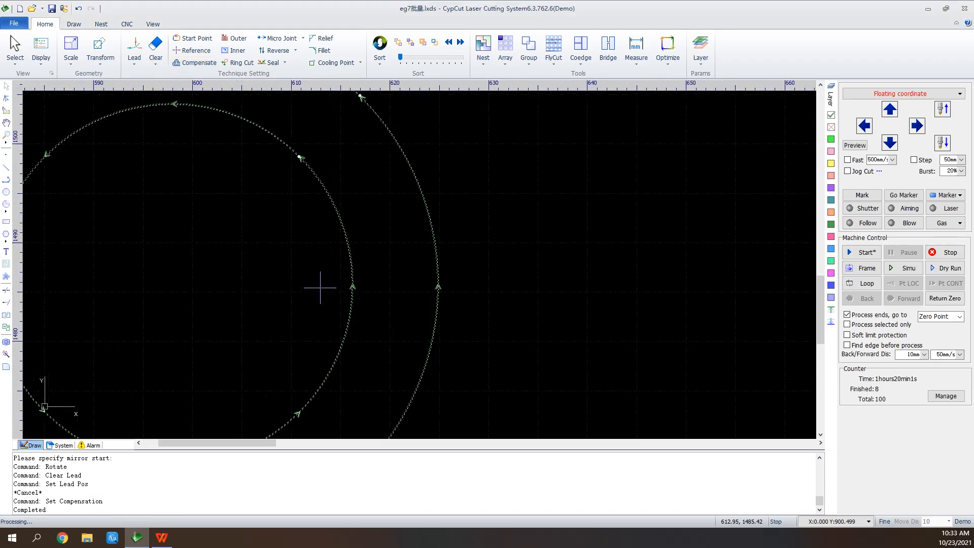
scroll(335, 274, "up", 3)
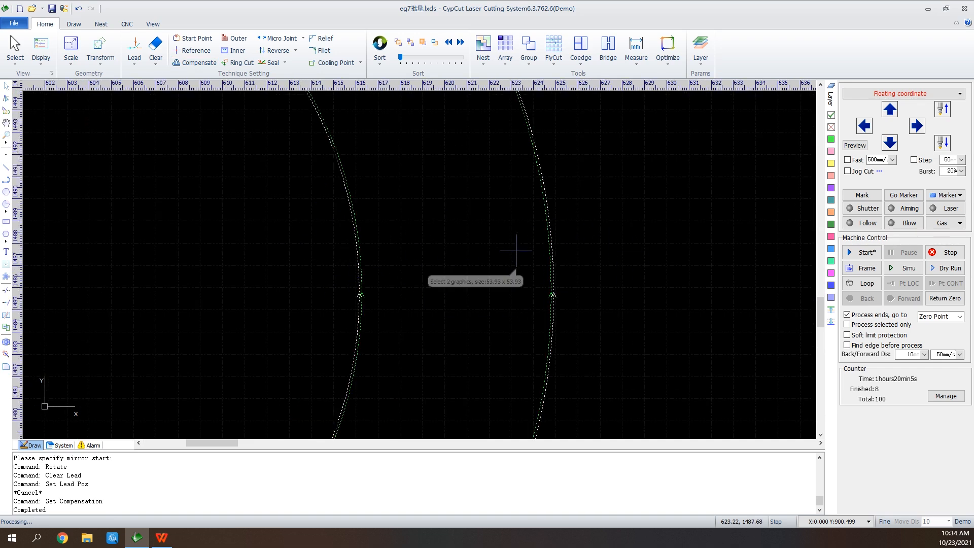
Open the drawing eg阴切阳切, discarding the changes to the current one
scroll(536, 257, "down", 4)
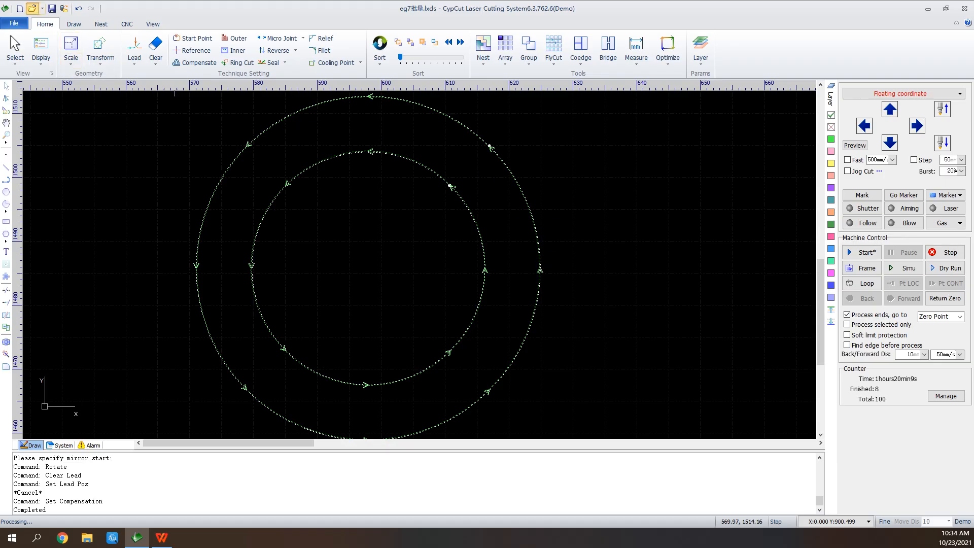
left_click(32, 8)
left_click(486, 282)
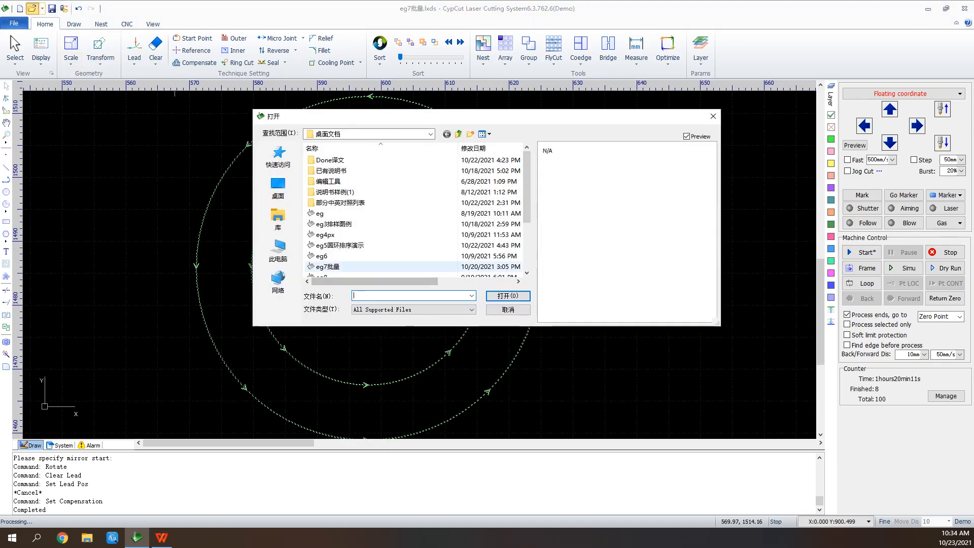
scroll(385, 259, "down", 2)
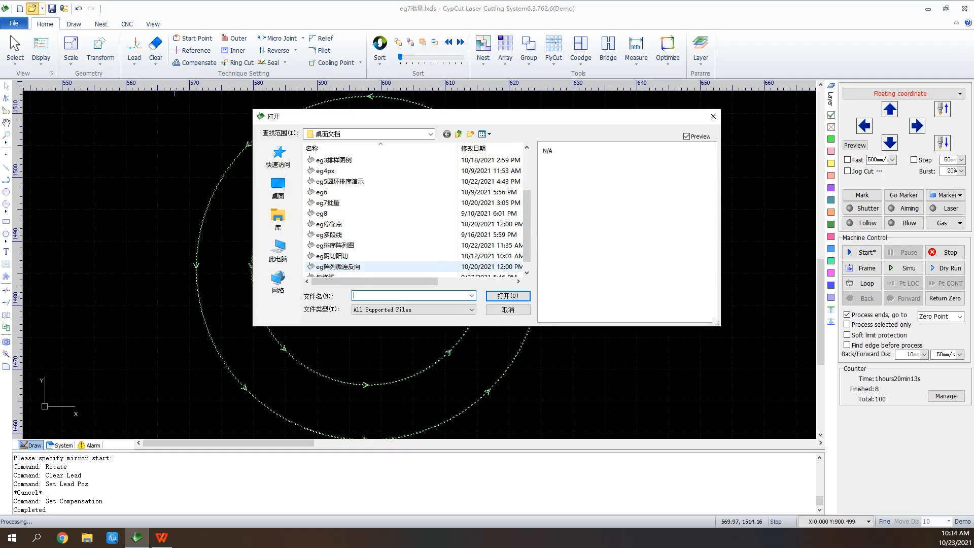
left_click(387, 266)
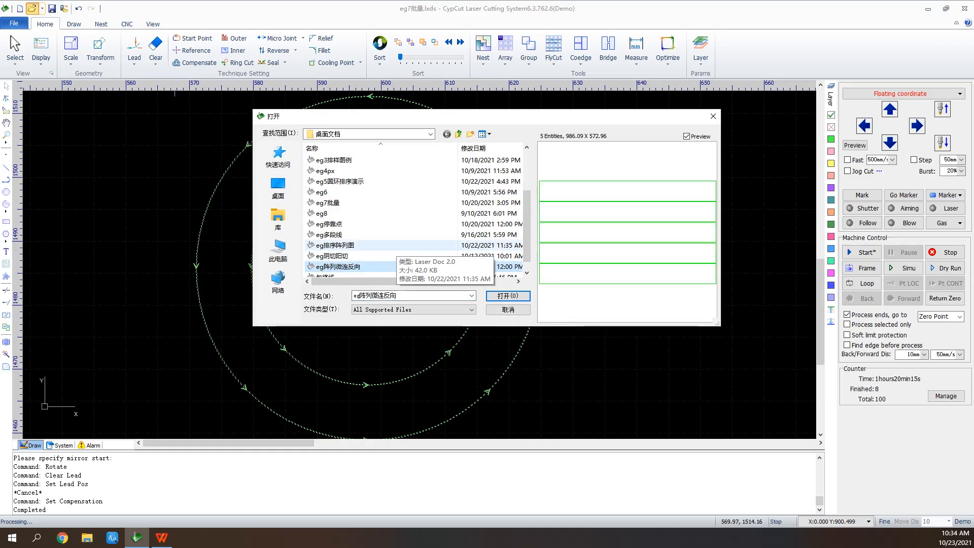
left_click(388, 256)
left_click(507, 296)
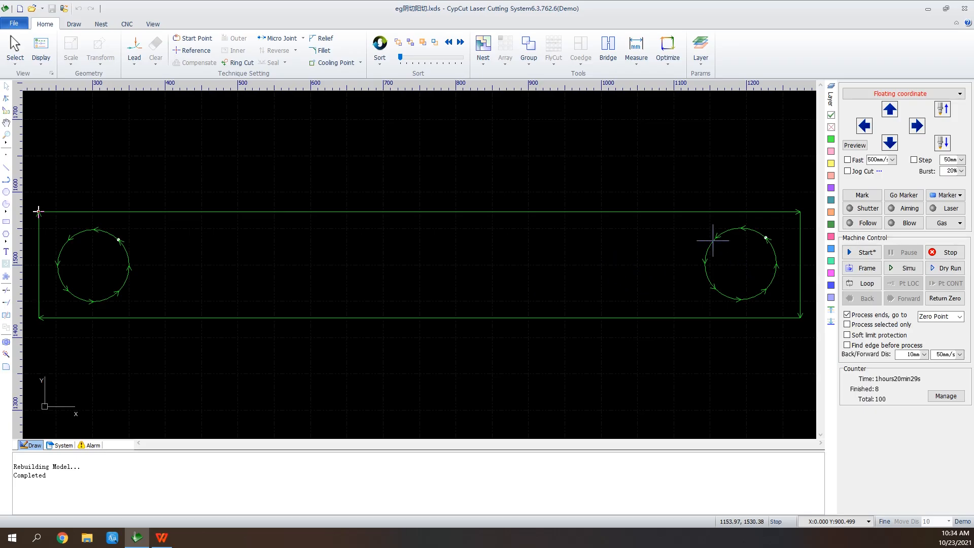
Add 20 mm line lead-ins at 90° to the rectangle and both circles, and identify their inner and outer contours
left_click_drag(812, 198, 20, 381)
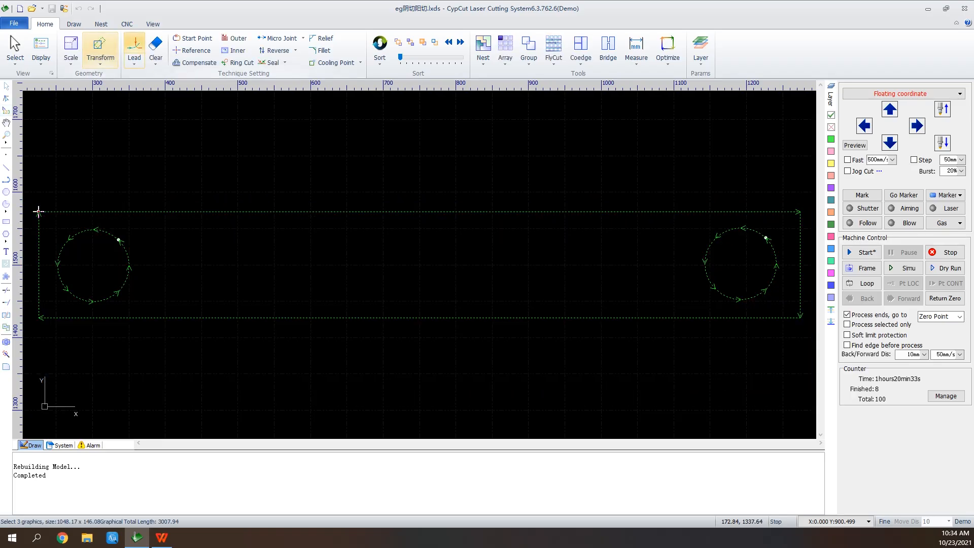
left_click(134, 51)
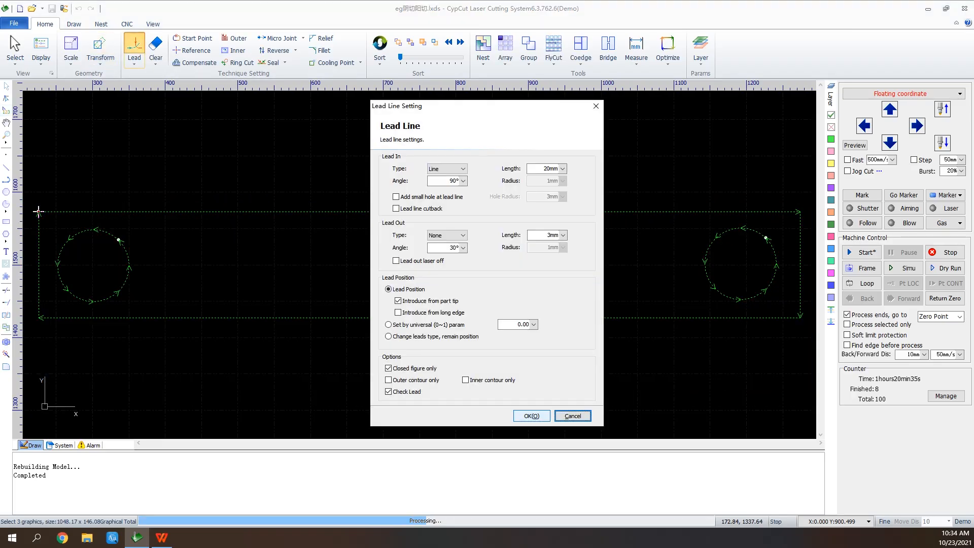
left_click(531, 415)
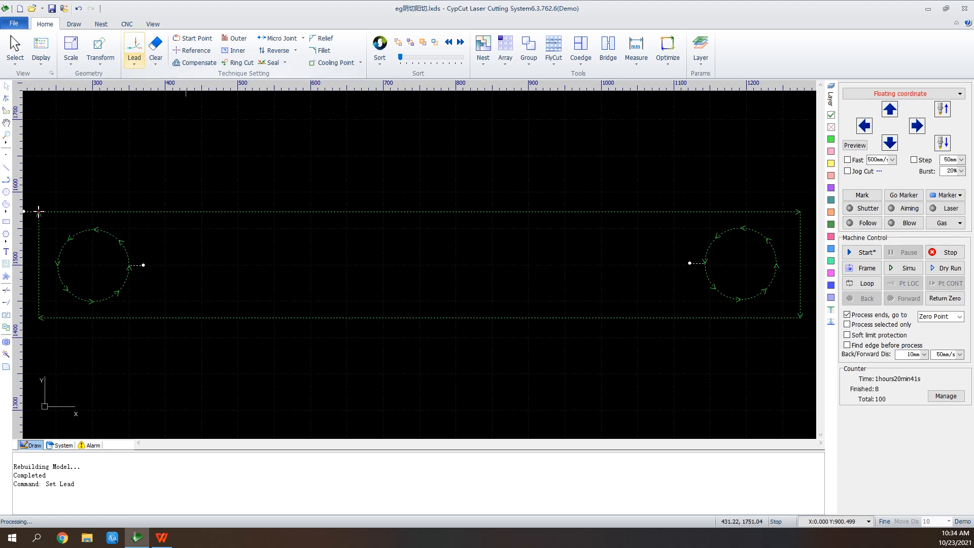
left_click(134, 60)
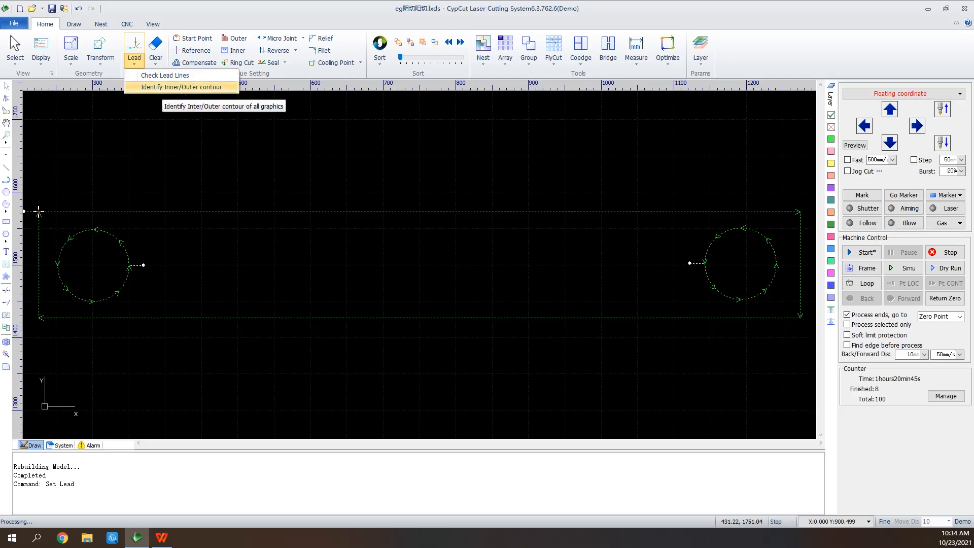
left_click(181, 86)
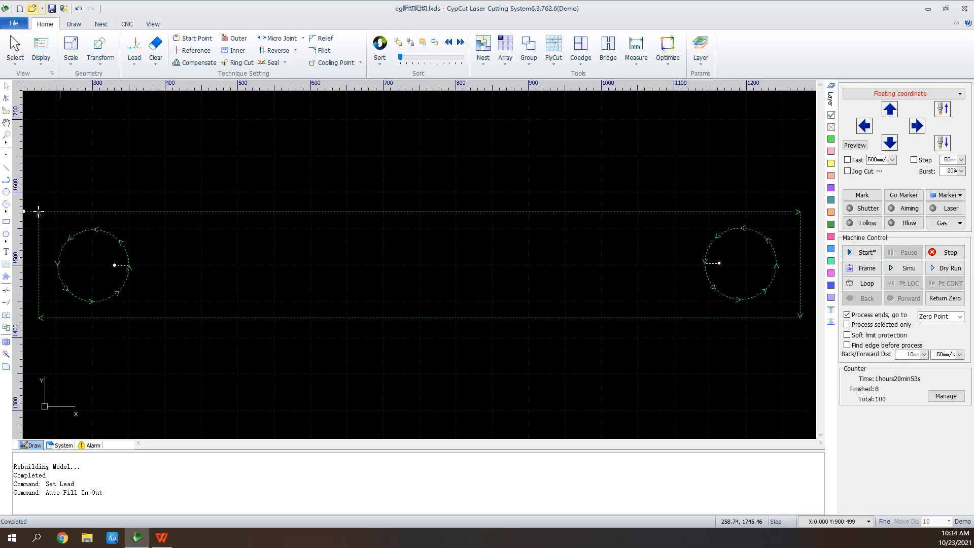
Open the drawing eg阵列微连反向 without saving the changes to the current file
key("ctrl+o")
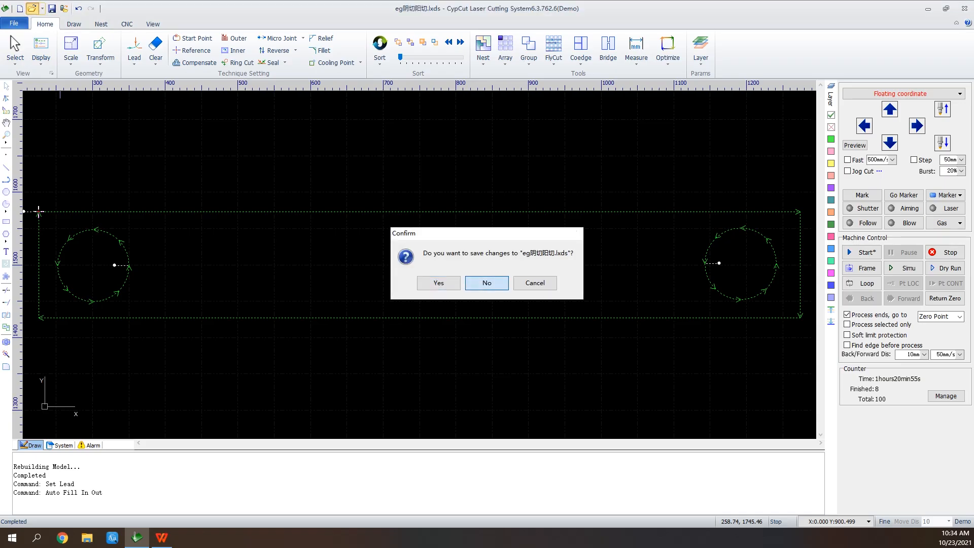
key("Return")
scroll(417, 213, "down", 1)
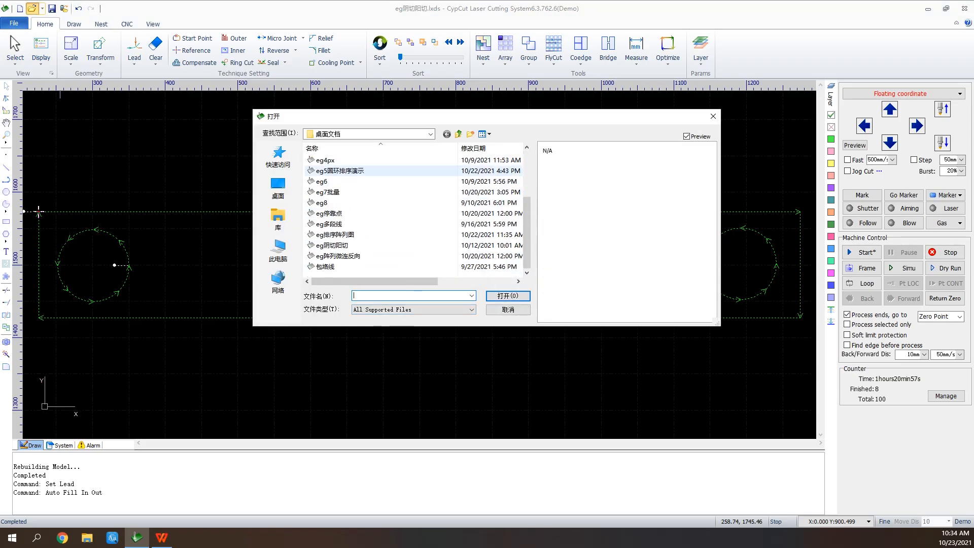
left_click(338, 256)
left_click(507, 296)
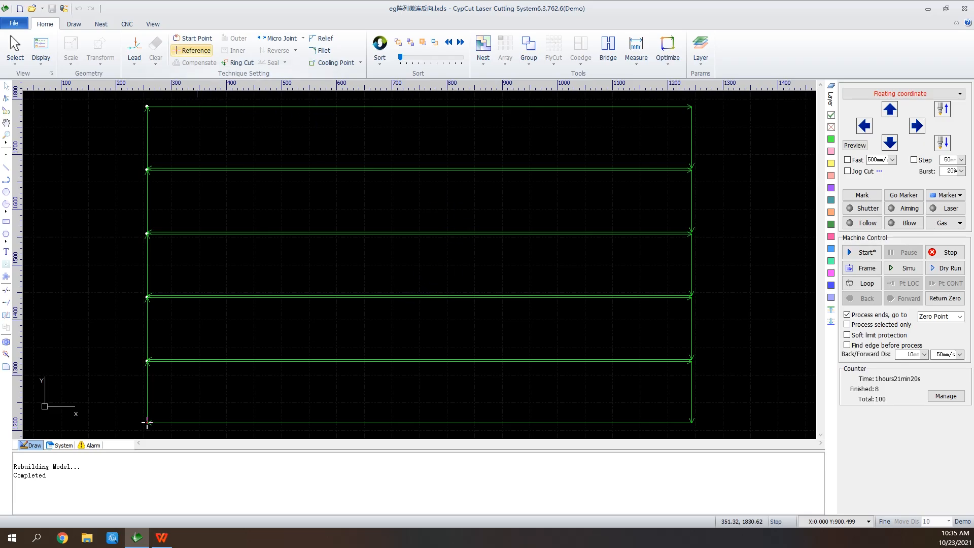
Place a 2 mm manual micro joint on the uppermost rectangle's top edge, near its left end
left_click(193, 38)
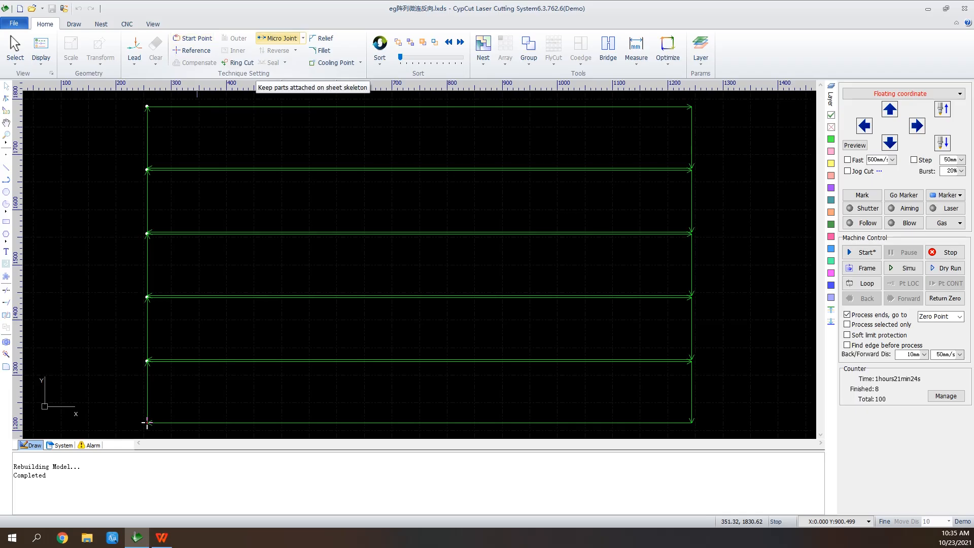
left_click(278, 38)
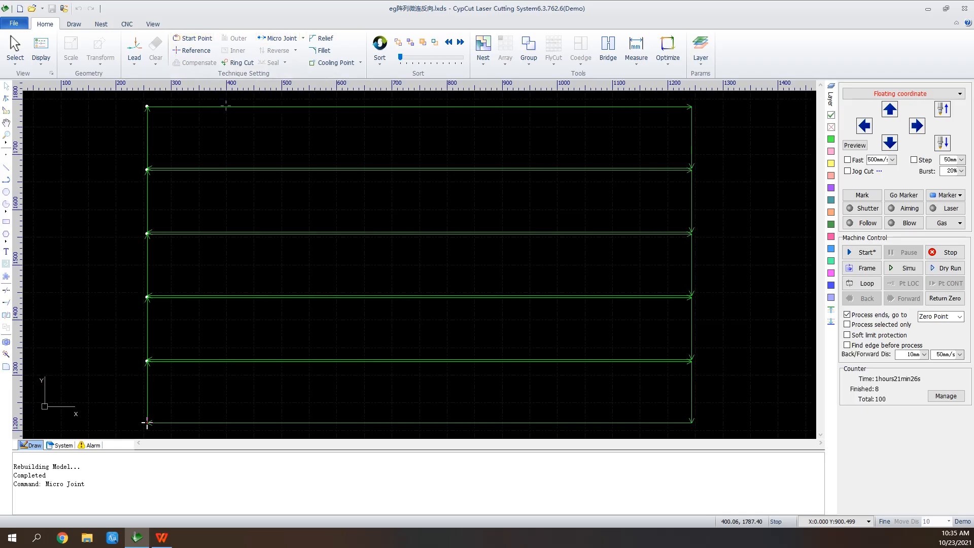
left_click(146, 422)
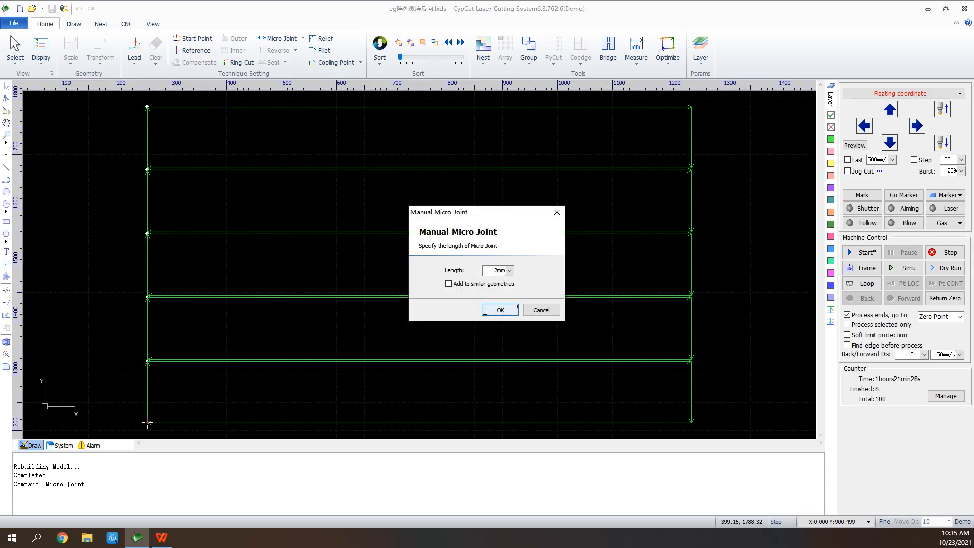
key("Return")
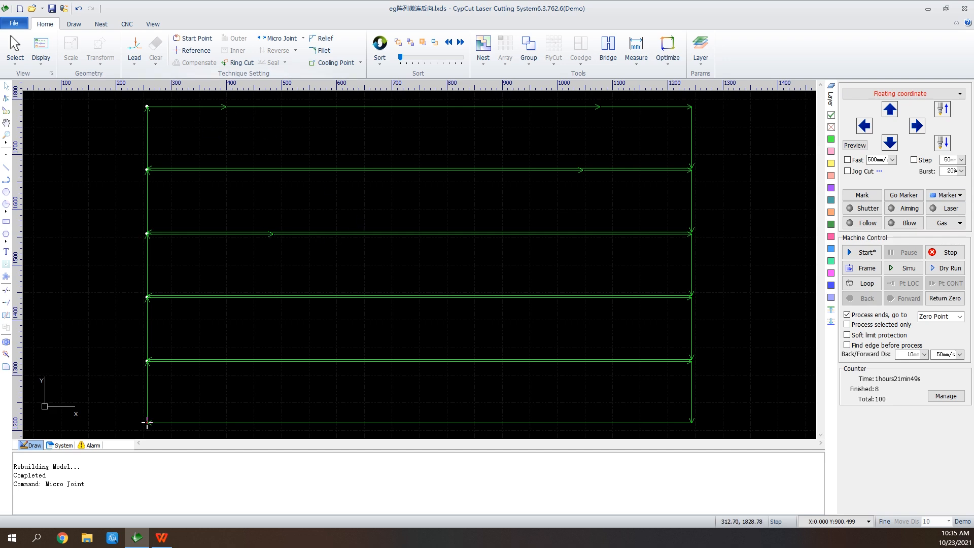
left_click(302, 38)
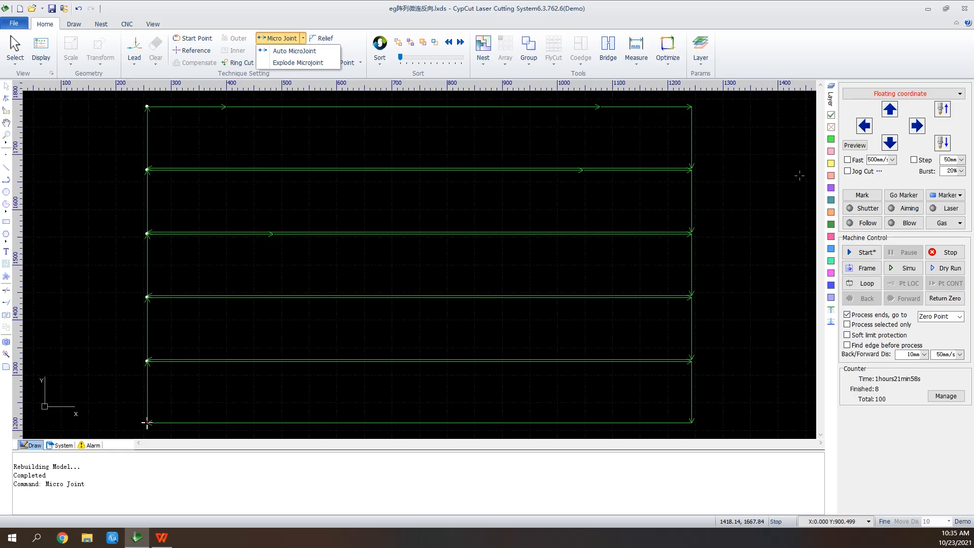
left_click(281, 38)
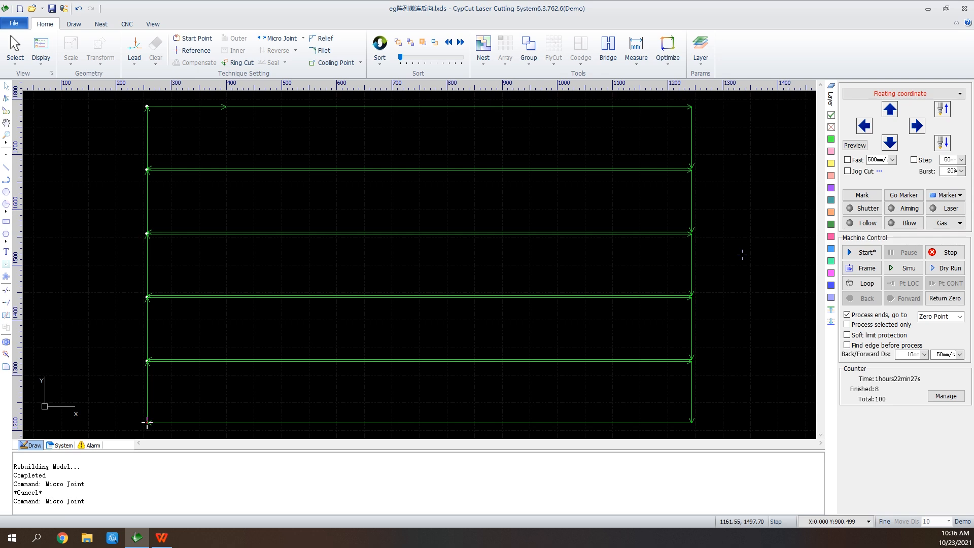
Simulate the cutting of the rectangles without sorting them, and stop the run partway
left_click(903, 268)
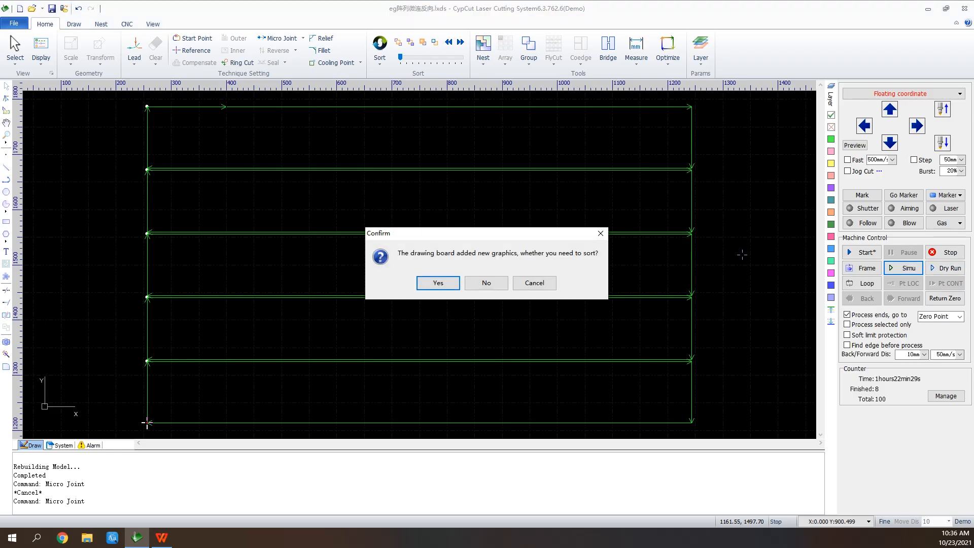
left_click(485, 282)
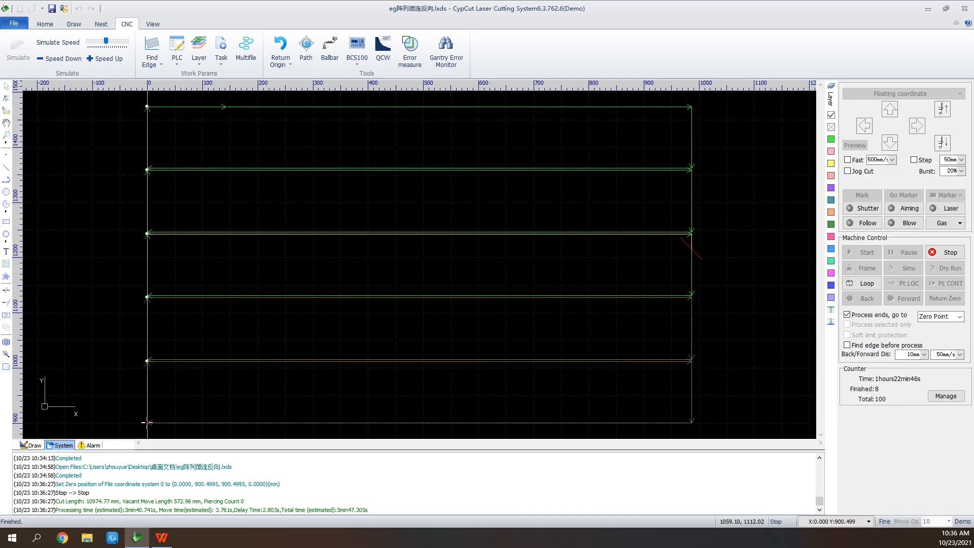
left_click(945, 252)
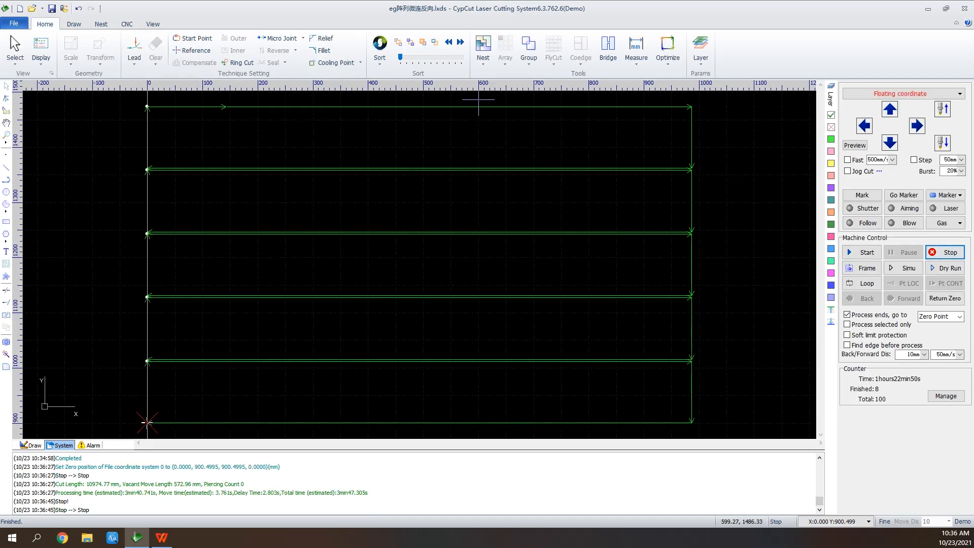
Reverse the cutting direction of all five rectangles, and check it with a short simulation
left_click_drag(478, 100, 353, 439)
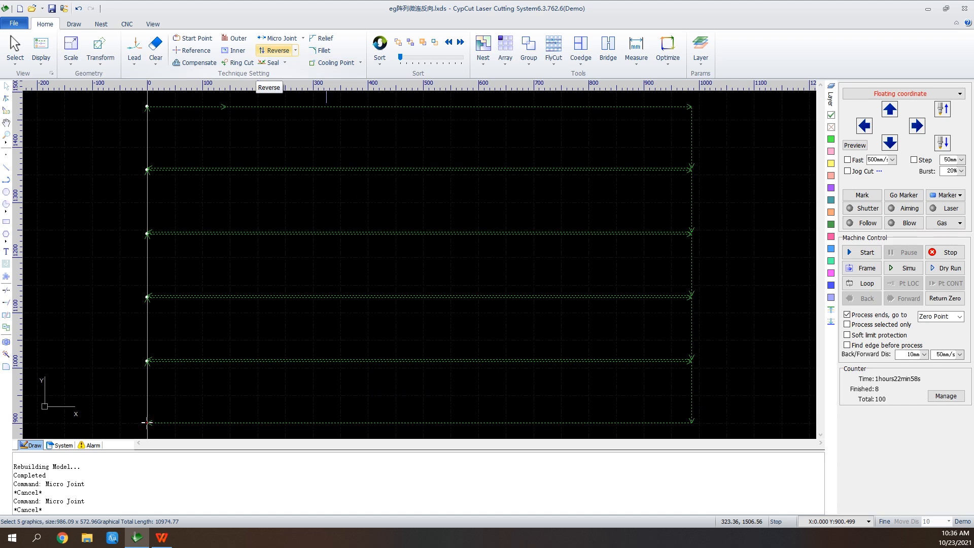
left_click(274, 50)
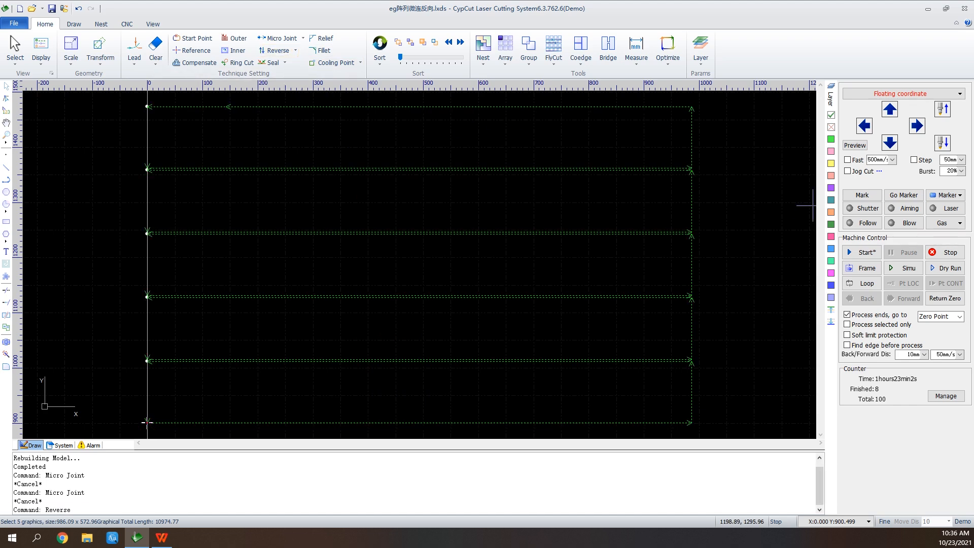
left_click(905, 268)
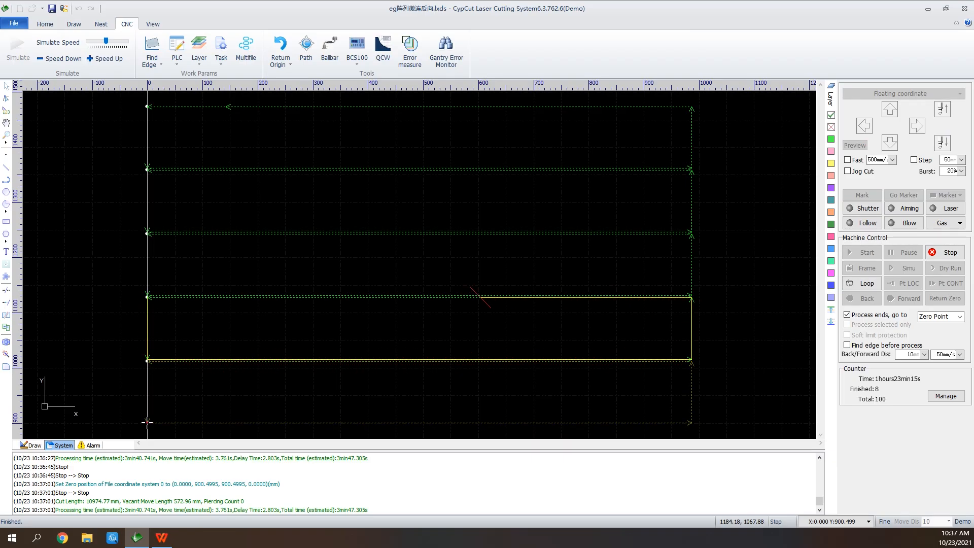
left_click(945, 252)
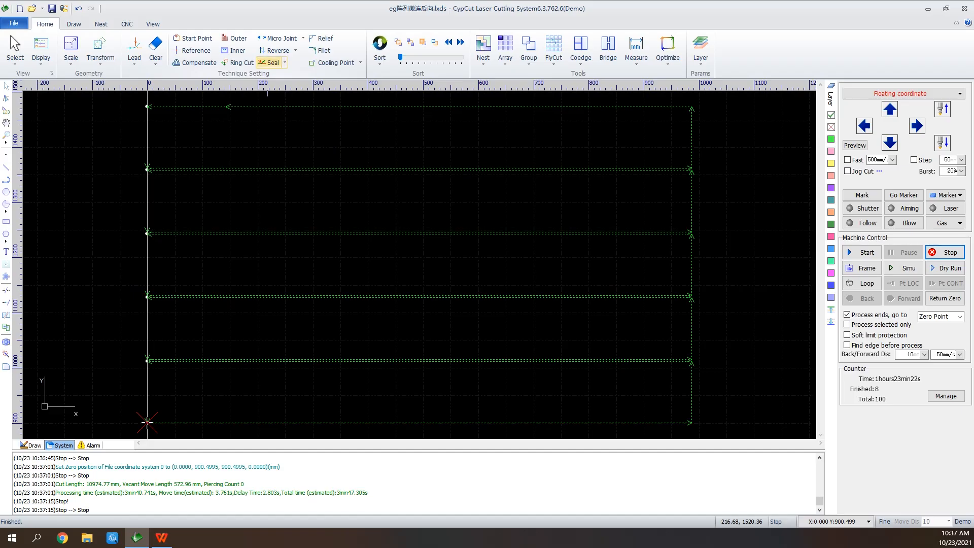
Apply a 3 mm gap to all five selected rectangles, inspect a start point up close, and set them back to Seal
left_click(284, 62)
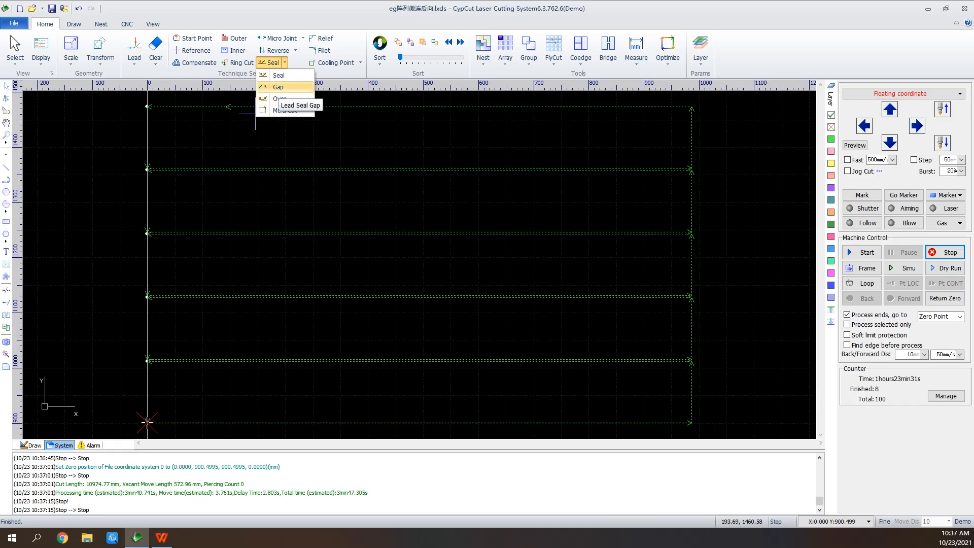
left_click(278, 87)
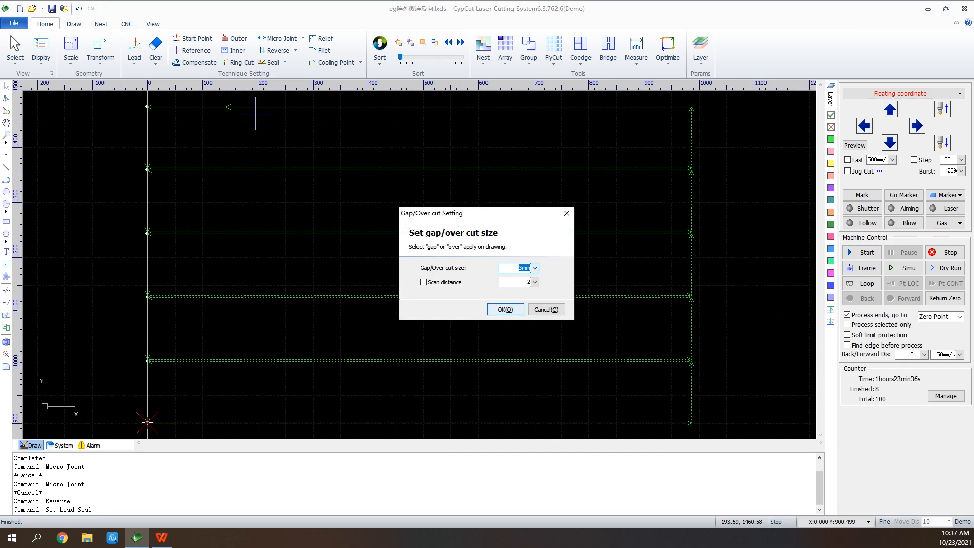
left_click(504, 309)
scroll(147, 167, "up", 3)
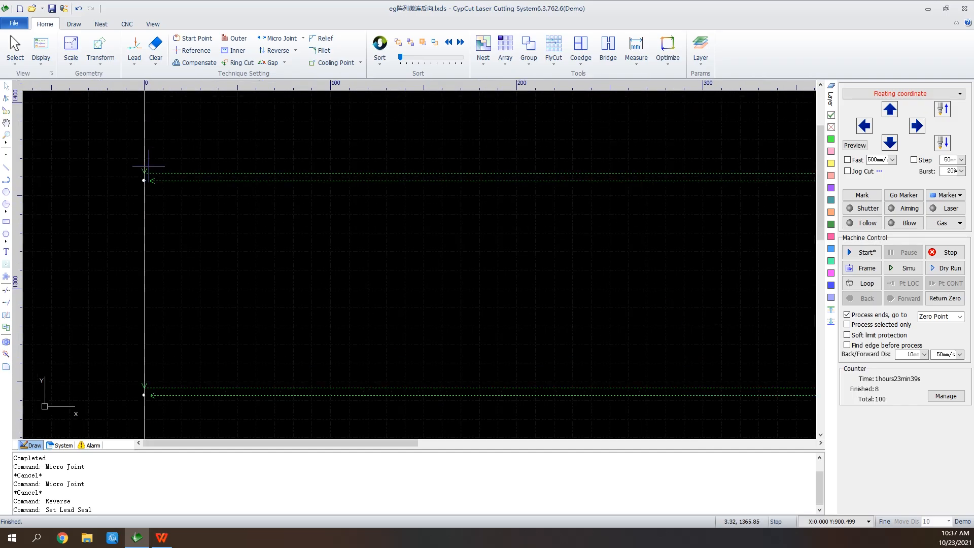
scroll(144, 180, "up", 2)
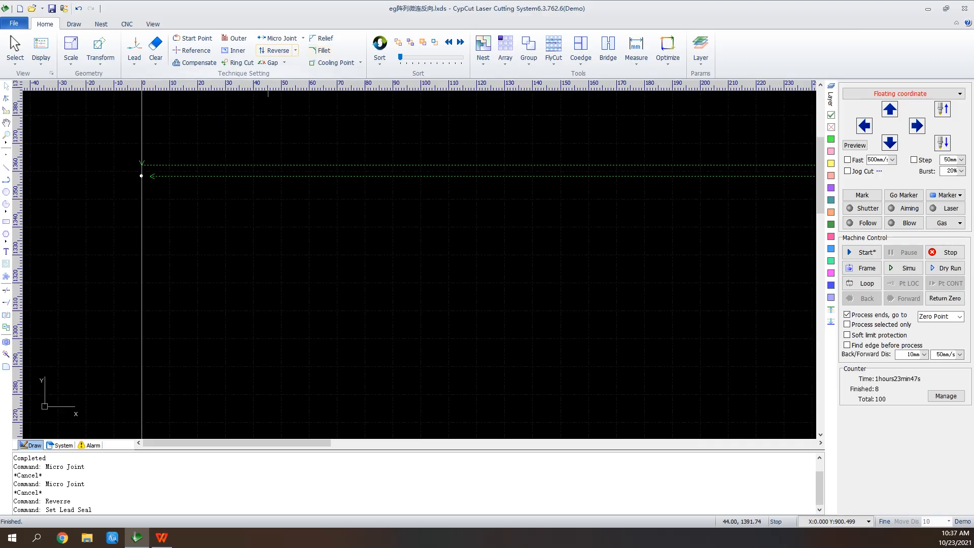
left_click(284, 62)
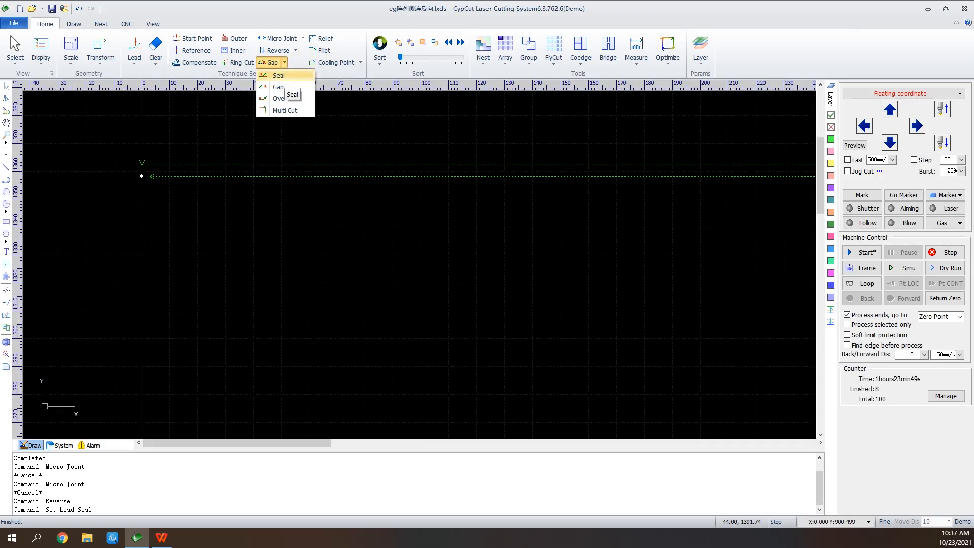
left_click(281, 75)
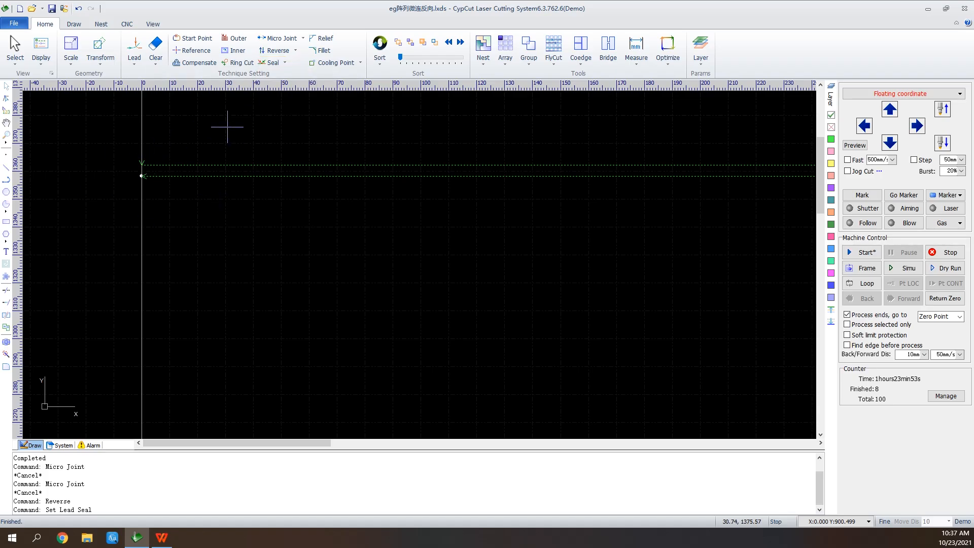
left_click(284, 63)
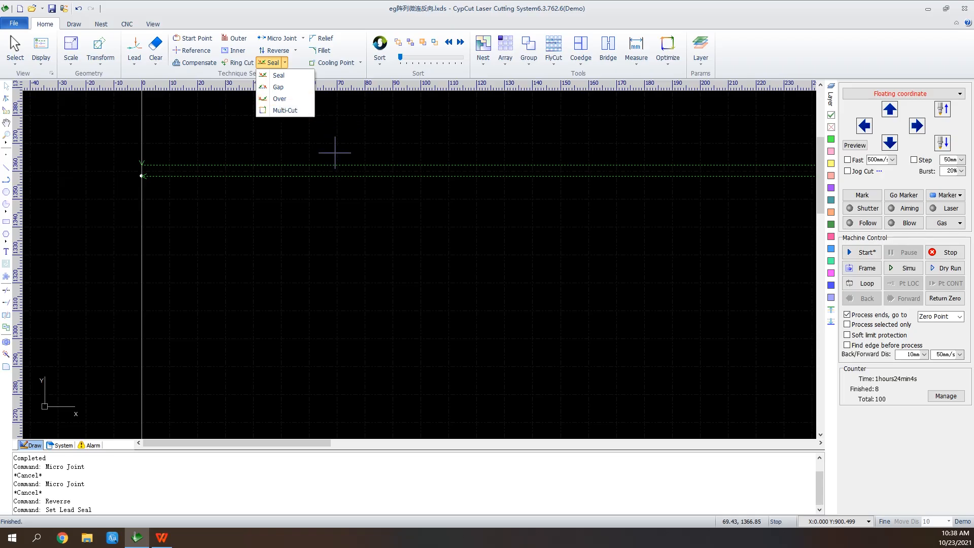
scroll(209, 253, "down", 4)
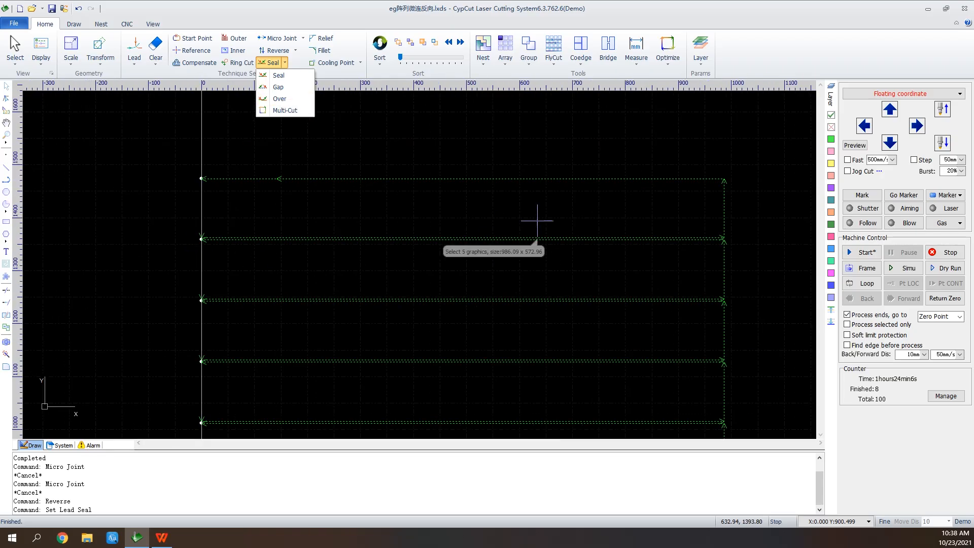
scroll(538, 219, "down", 2)
scroll(597, 151, "up", 3)
scroll(581, 158, "up", 2)
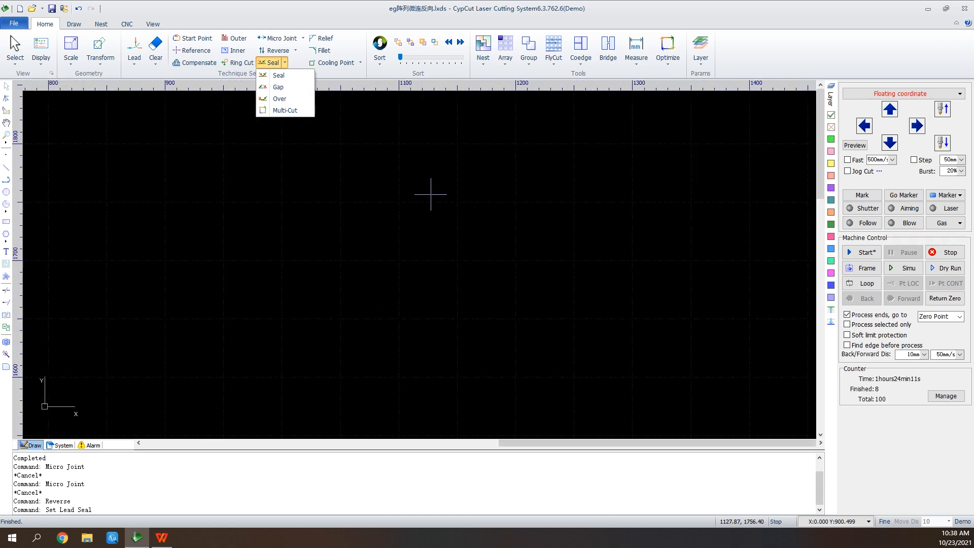
Draw a six-pointed star with an outer radius of about 97 mm and an inner radius of about 42 mm in the empty area
left_click(420, 165)
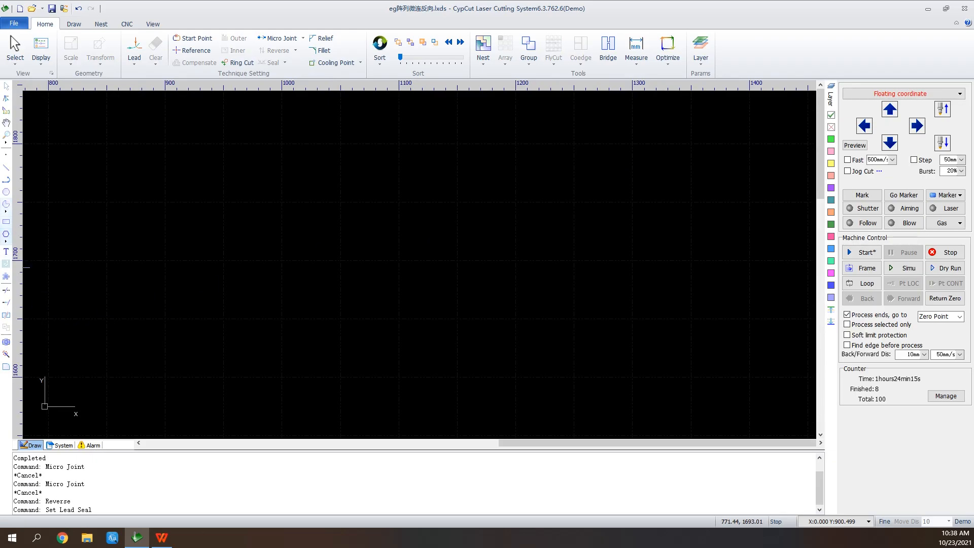
left_click(6, 236)
left_click(30, 265)
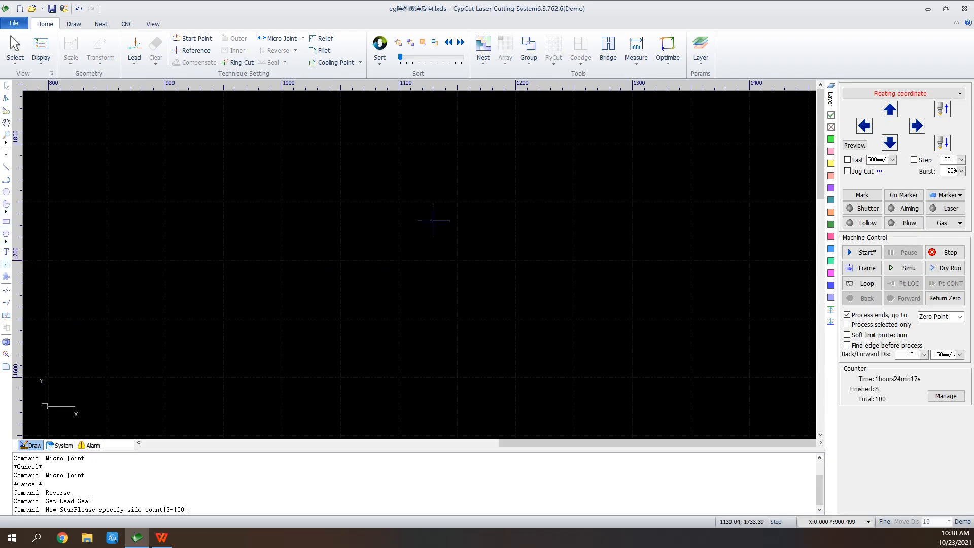
left_click(427, 195)
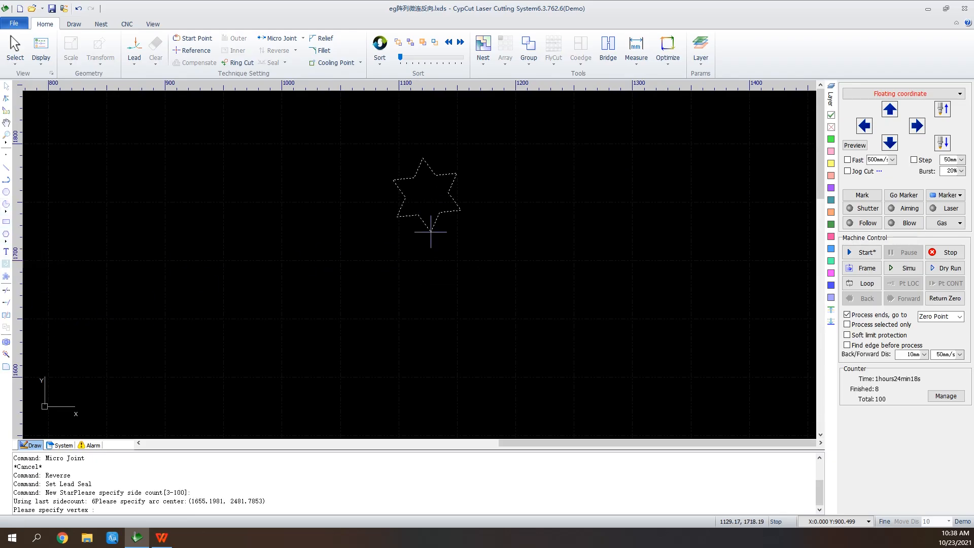
left_click(427, 308)
left_click(449, 240)
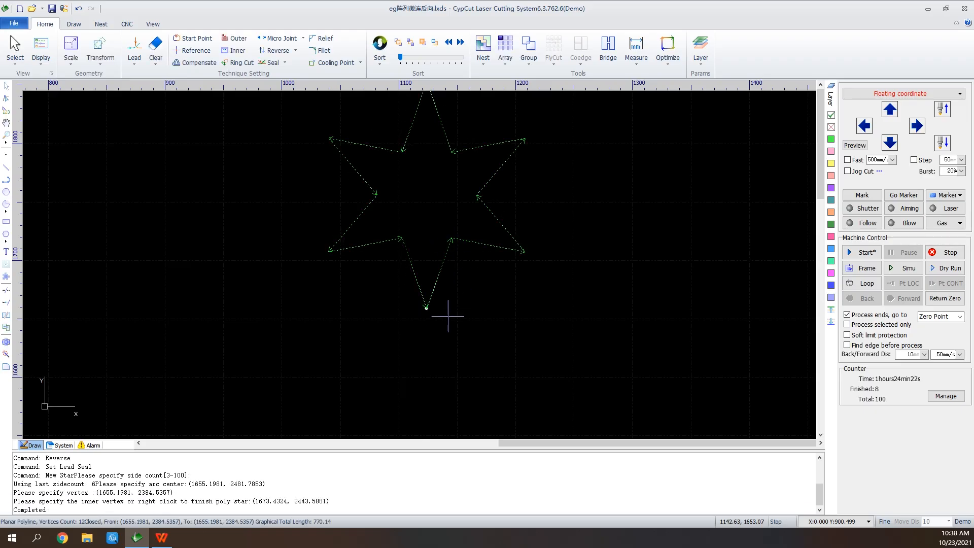
Apply an Auto Ring Cut to the star with 85° max angle, 3 mm min length and 8 mm extend length, and inspect a tip
scroll(476, 109, "up", 2)
scroll(446, 397, "down", 2)
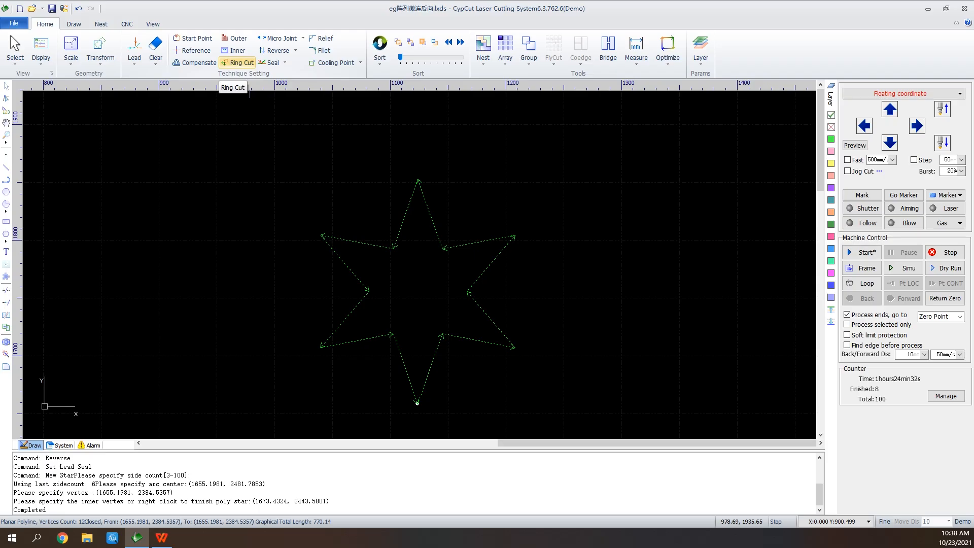
left_click(239, 62)
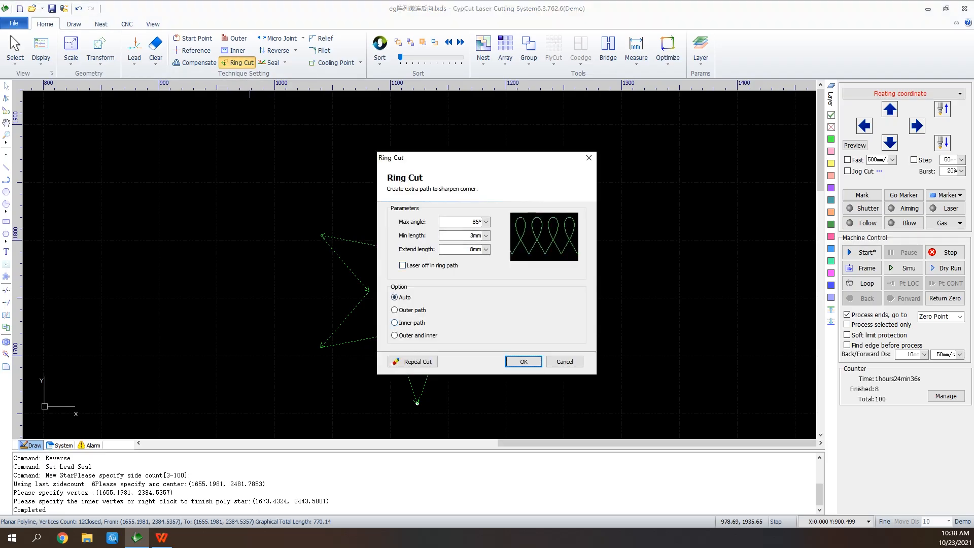
left_click(523, 361)
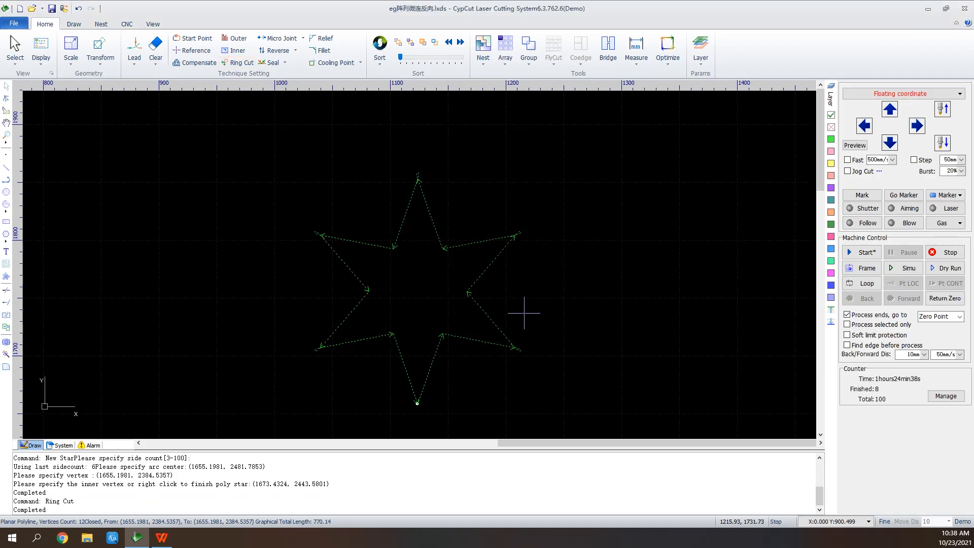
scroll(513, 236, "up", 5)
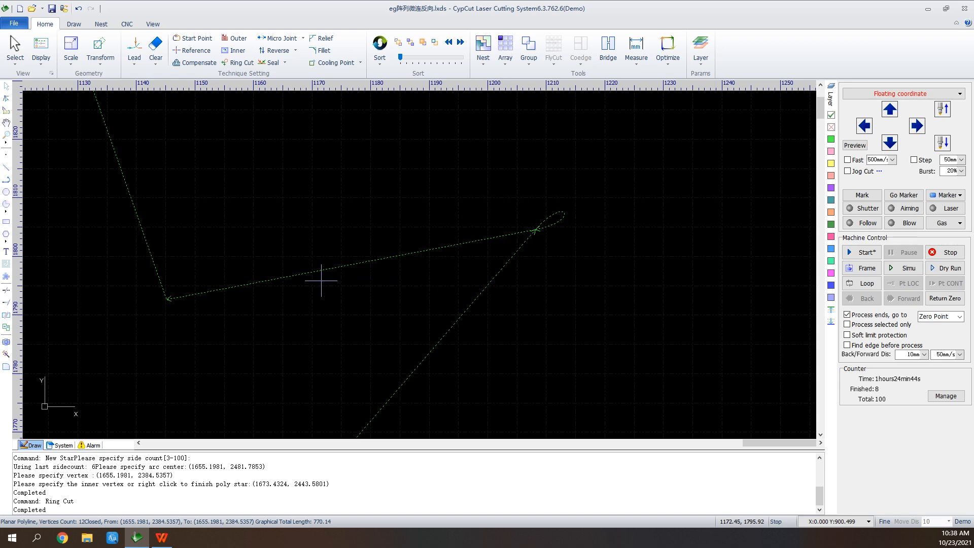
scroll(282, 289, "down", 2)
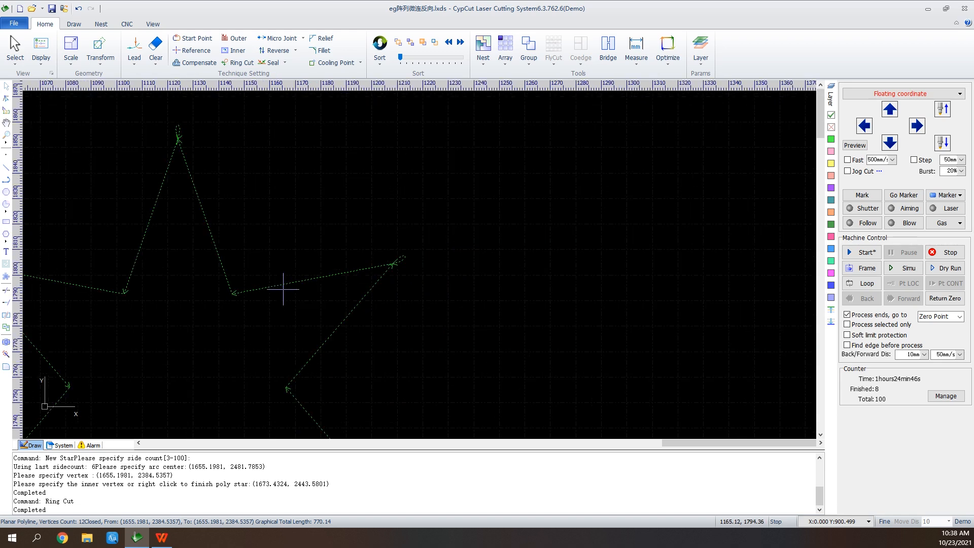
scroll(283, 289, "down", 2)
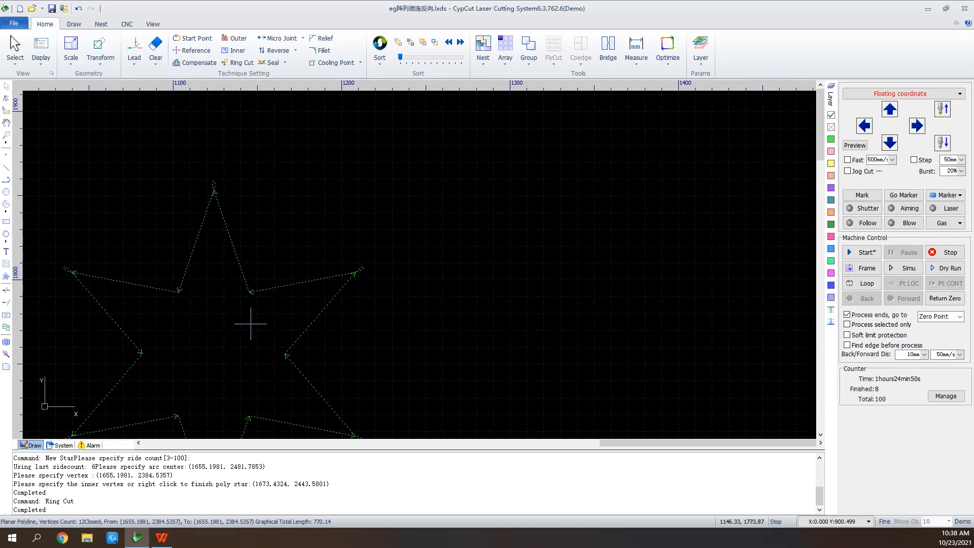
scroll(253, 322, "down", 3)
scroll(480, 179, "down", 2)
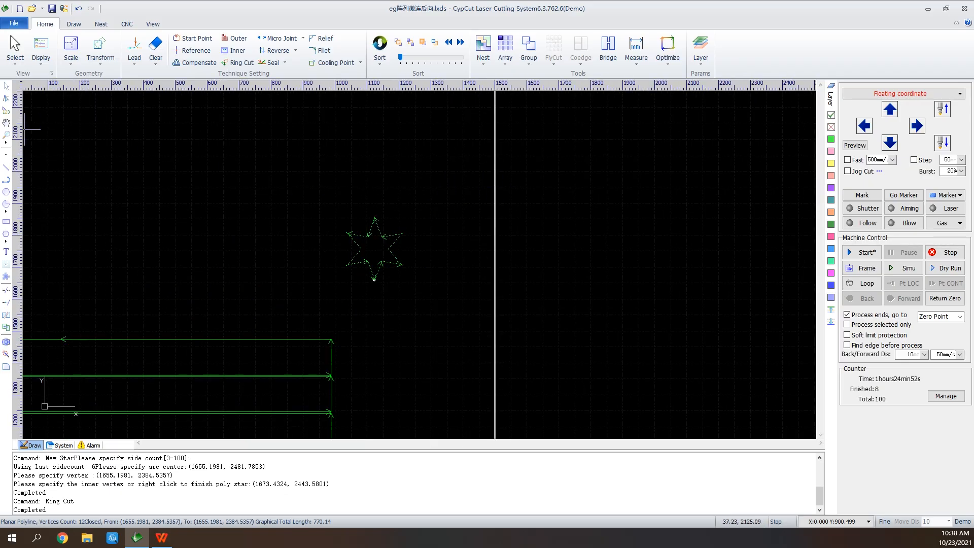
Insert a standard Rectangle of Corner Open beside the star, with height 250, width 400 and corner openings of 40 by 40
left_click_drag(119, 190, 387, 265)
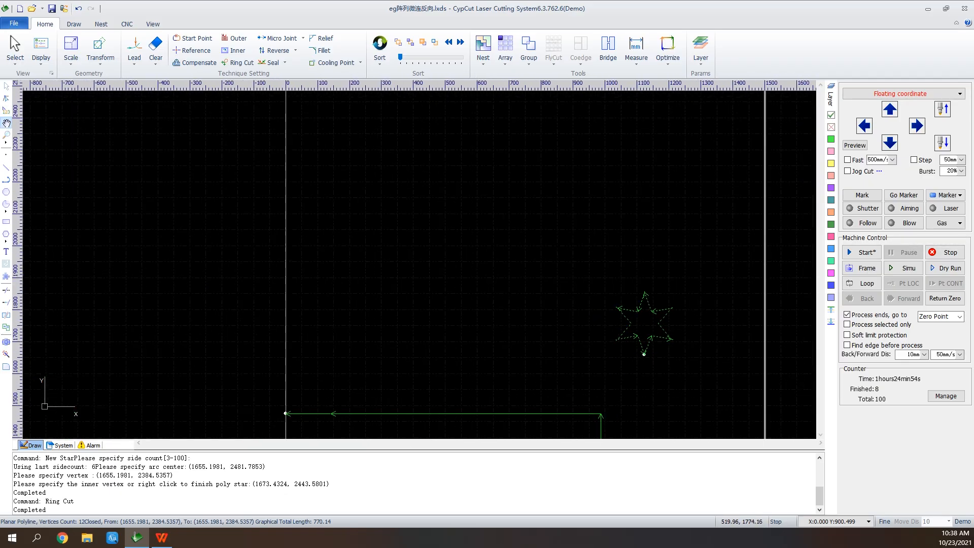
scroll(467, 275, "up", 1)
scroll(469, 268, "up", 1)
left_click(6, 275)
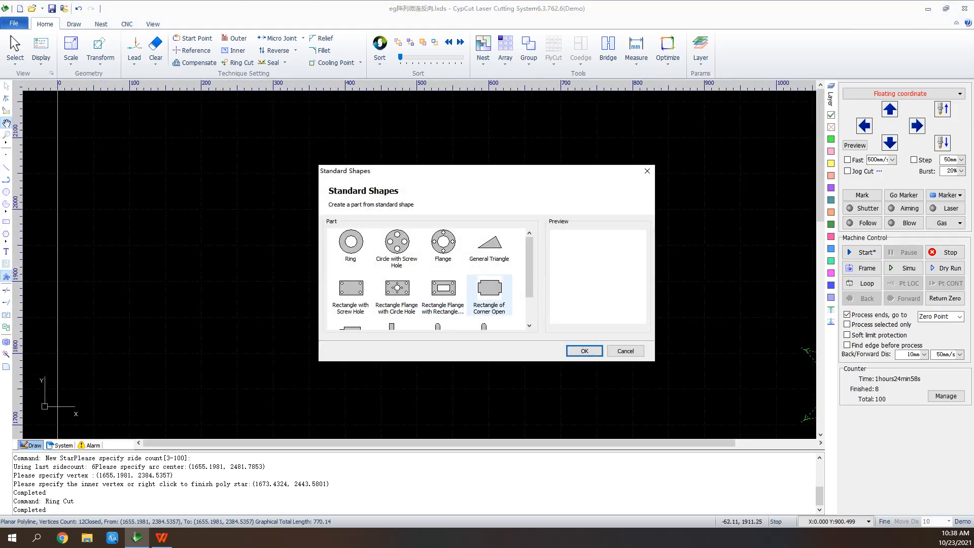
left_click(489, 294)
left_click(584, 350)
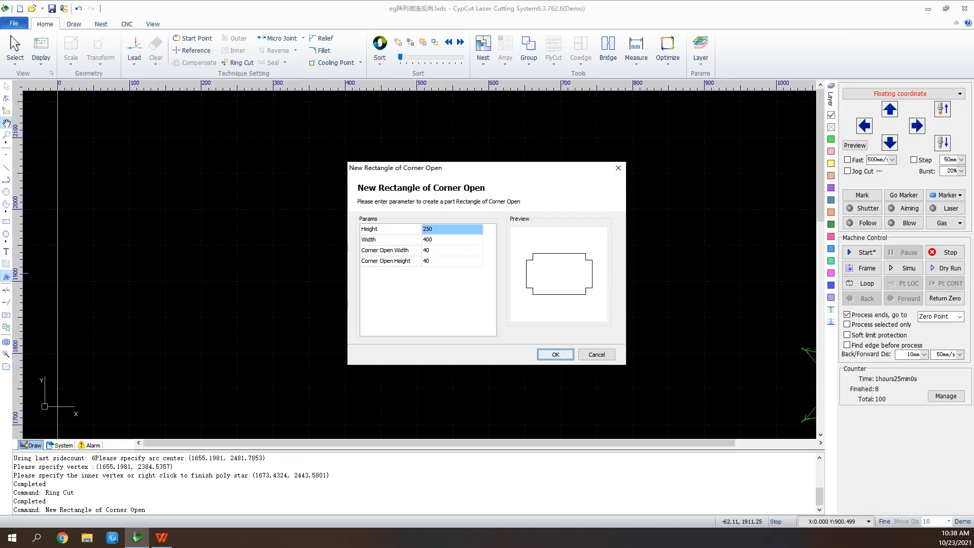
left_click(556, 354)
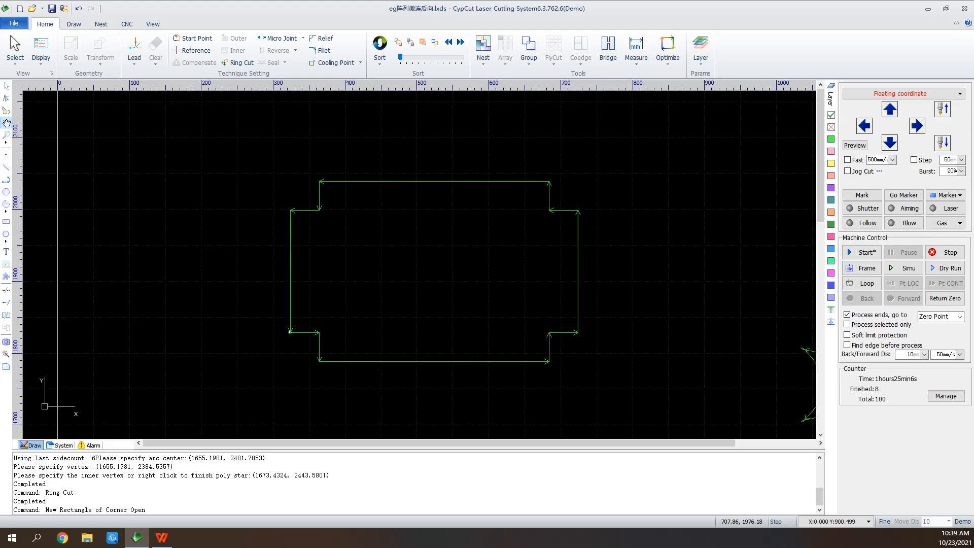
Add 2 mm radius reliefs at the four inner corners of the corner-open rectangle
left_click(320, 38)
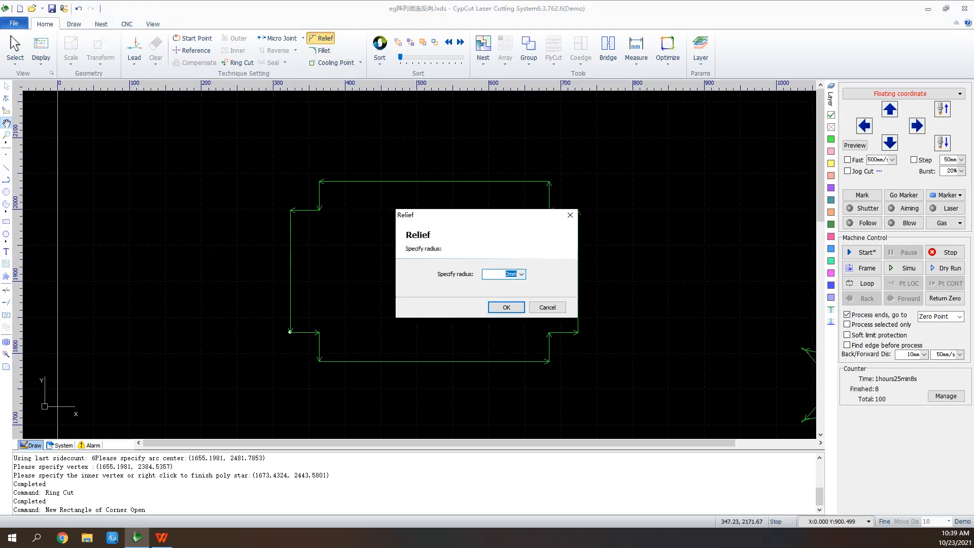
left_click(506, 307)
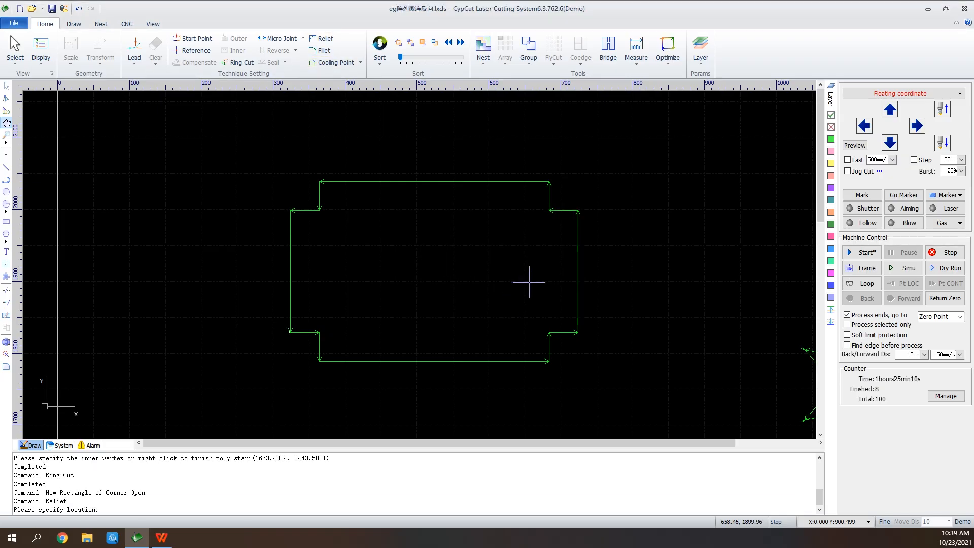
left_click(549, 210)
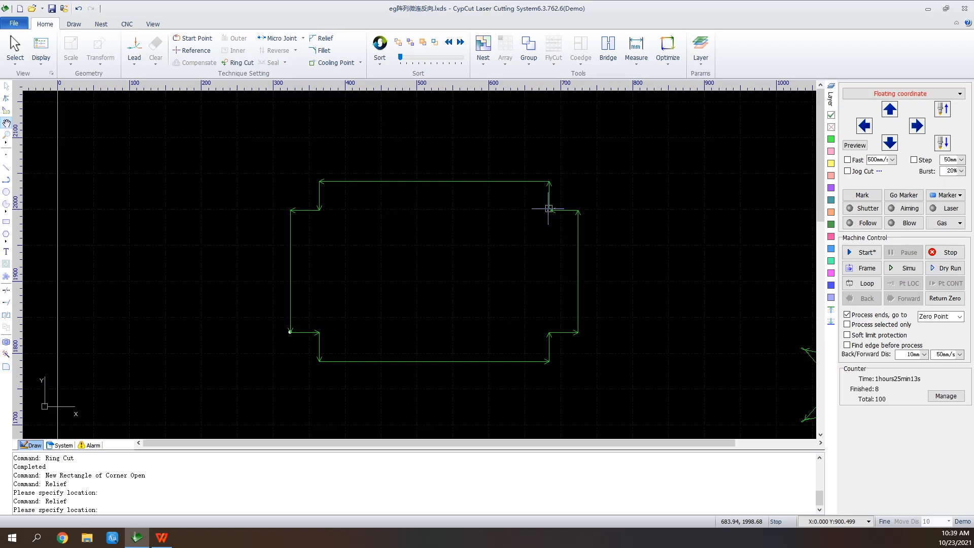
left_click(548, 332)
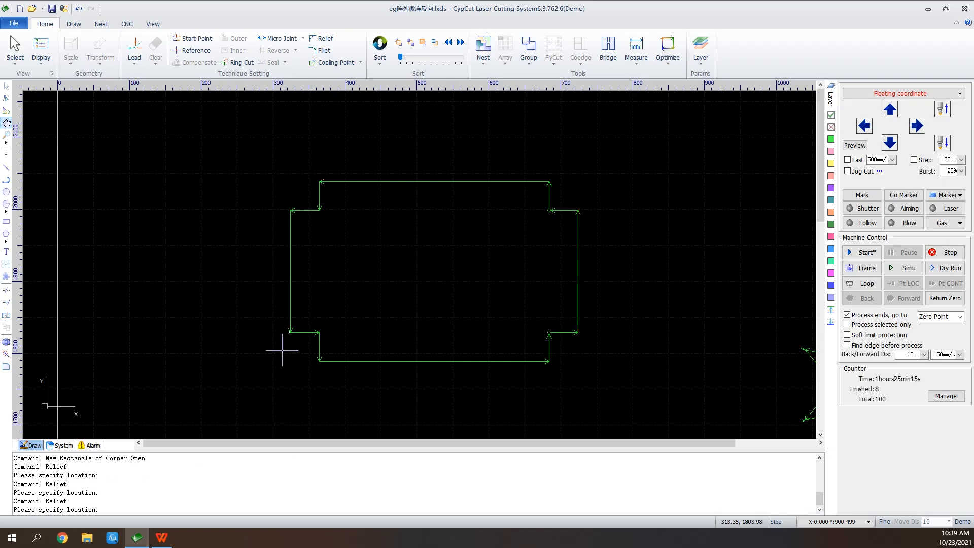
left_click(319, 332)
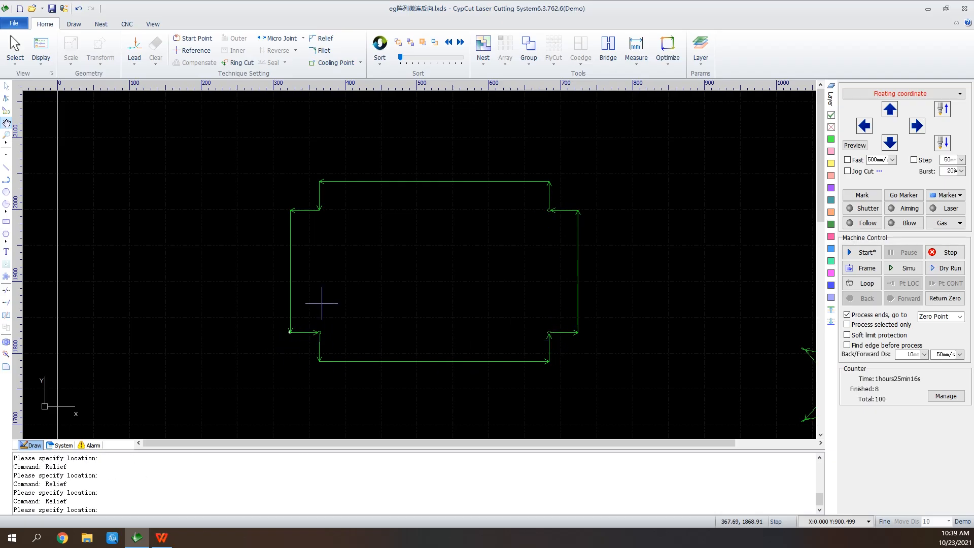
left_click(319, 208)
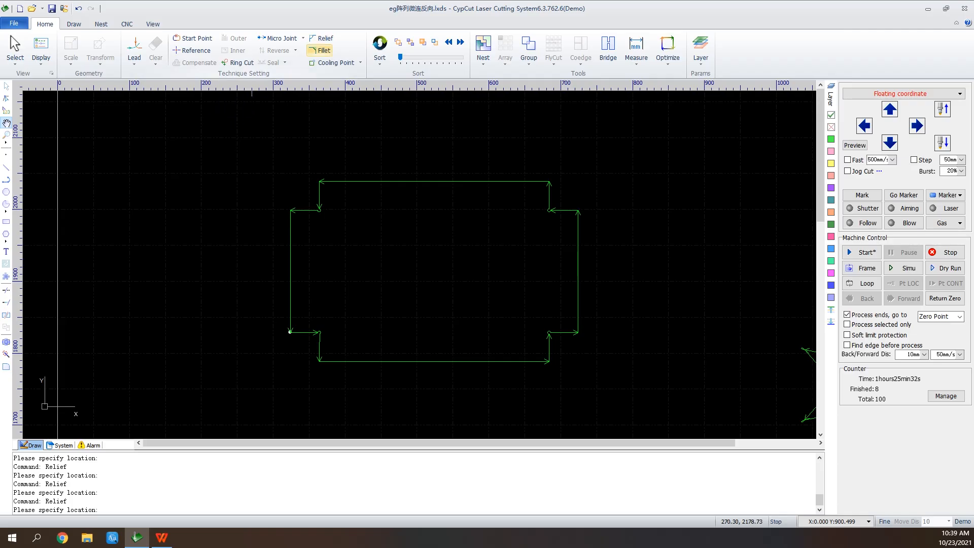
Fillet both ends of the corner-open rectangle's top edge and the upper end of its right edge with a 2 mm radius
left_click(322, 50)
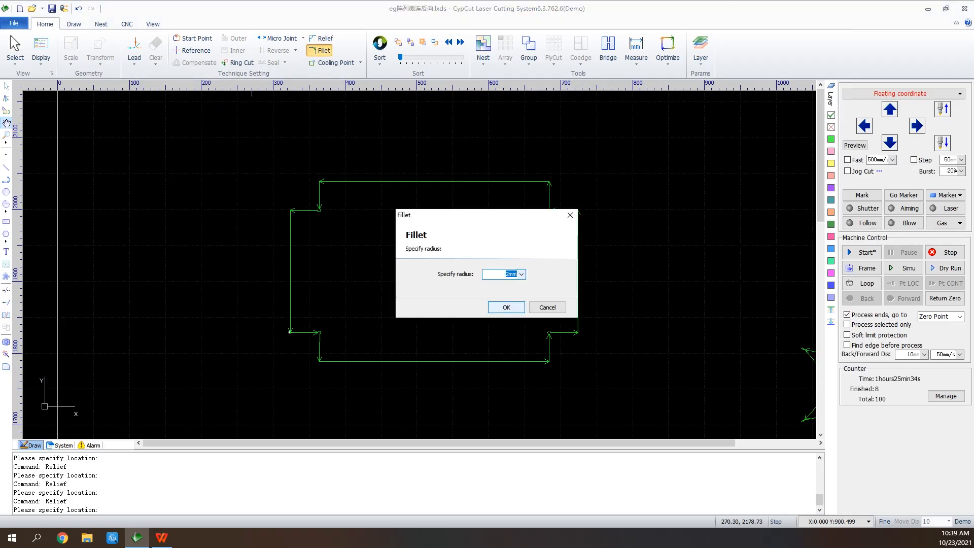
left_click(507, 307)
scroll(553, 180, "up", 2)
left_click(545, 183)
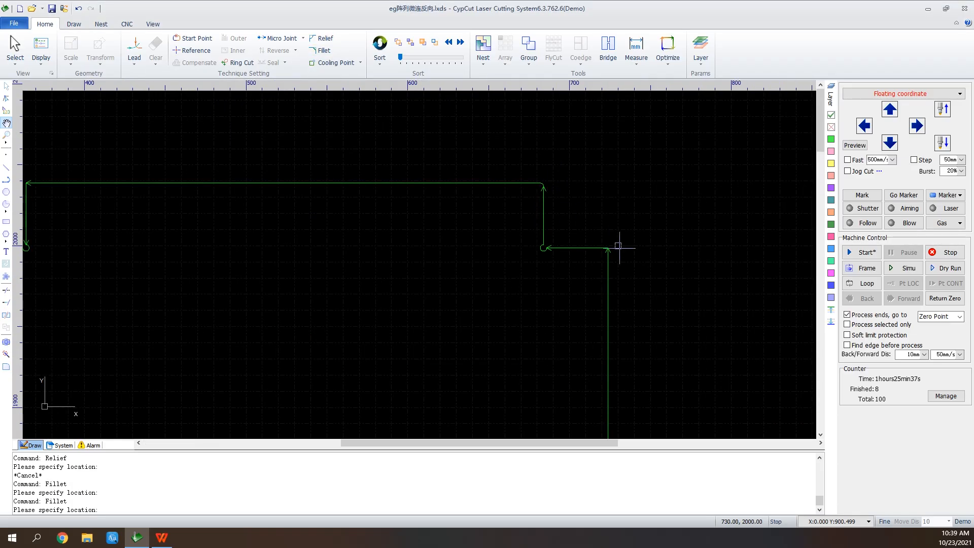
left_click(607, 248)
scroll(611, 222, "down", 3)
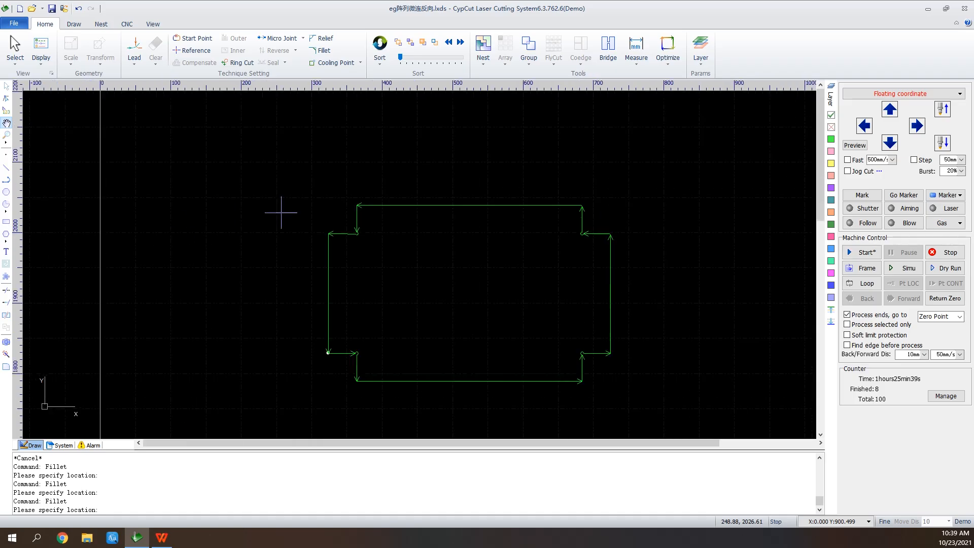
scroll(363, 207, "up", 2)
left_click(353, 204)
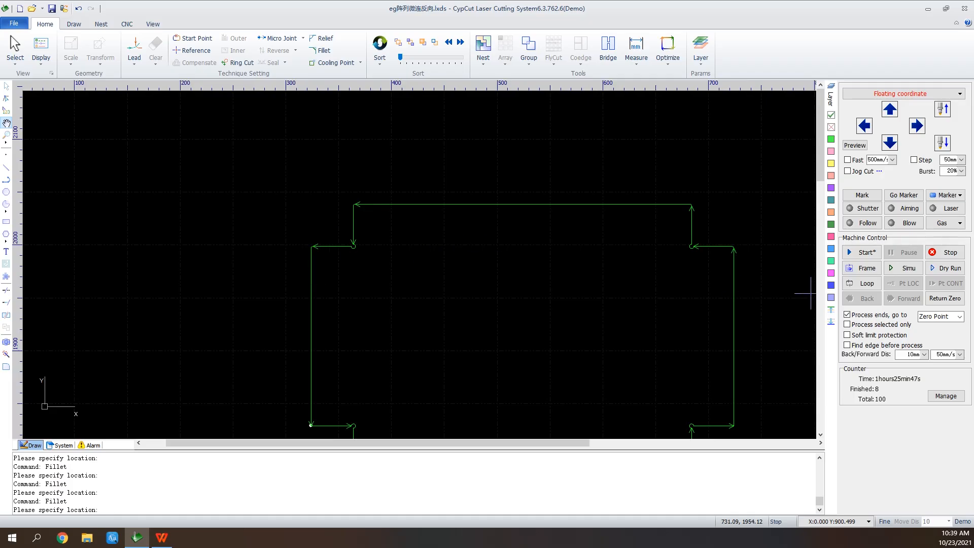
Draw a plain rectangle about 244 mm wide and 128 mm high in the empty area above the corner-open part
scroll(515, 339, "down", 2)
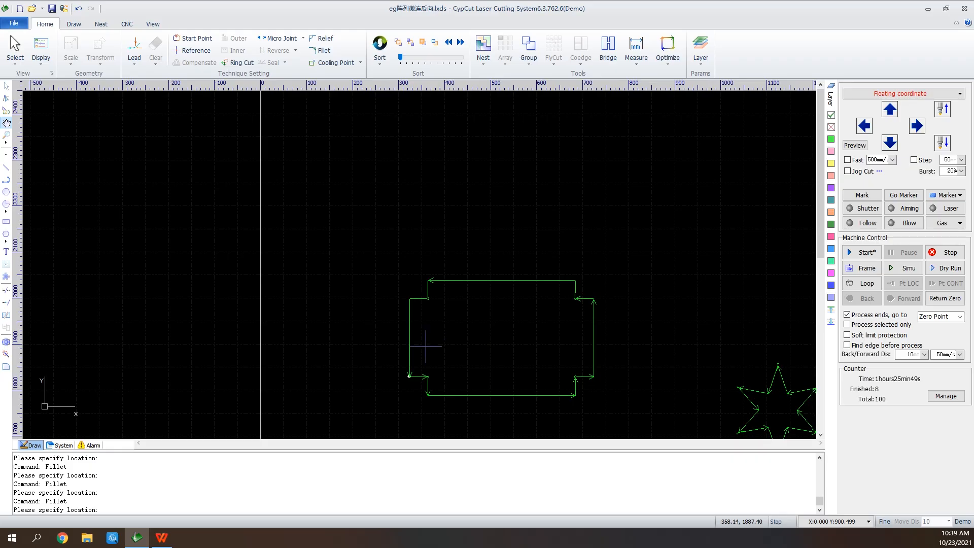
scroll(425, 375, "down", 1)
scroll(528, 191, "up", 3)
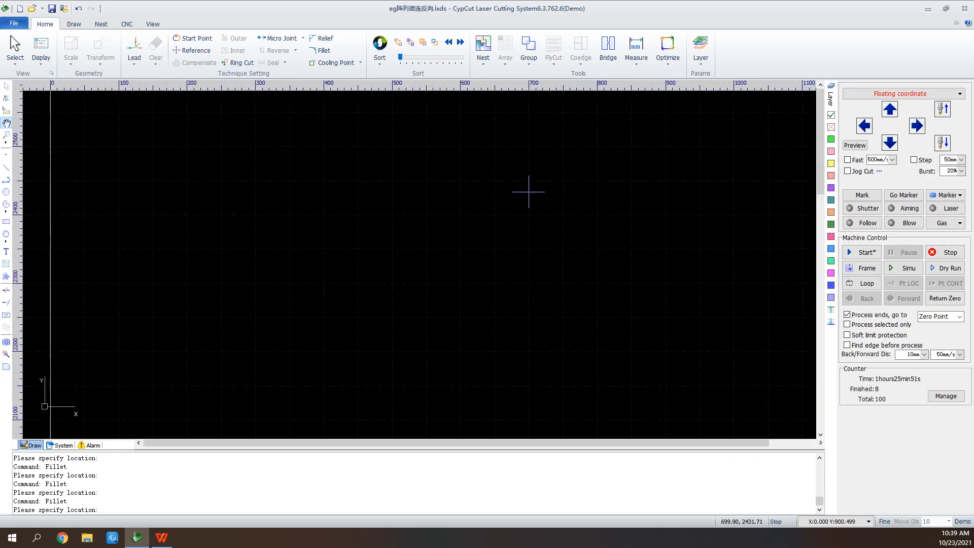
left_click(6, 221)
left_click(306, 217)
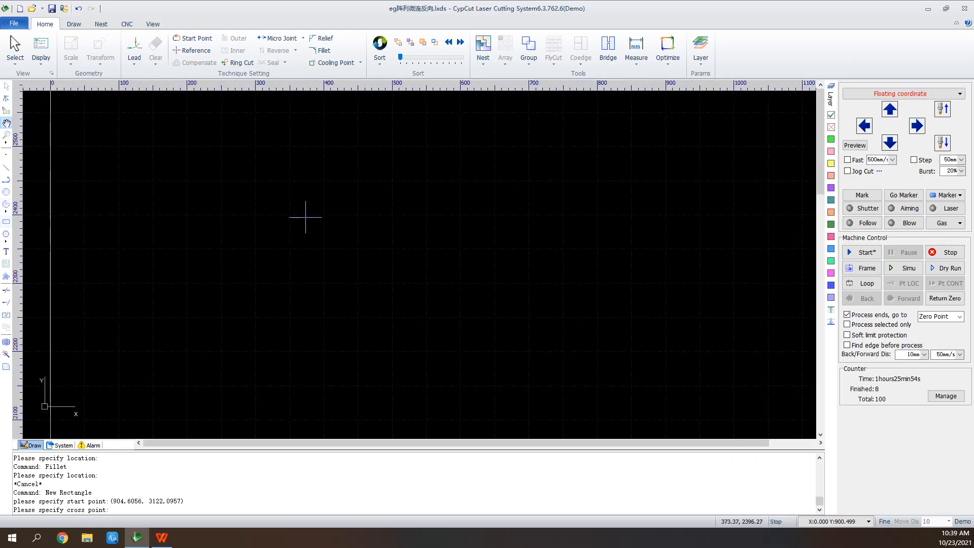
left_click(473, 305)
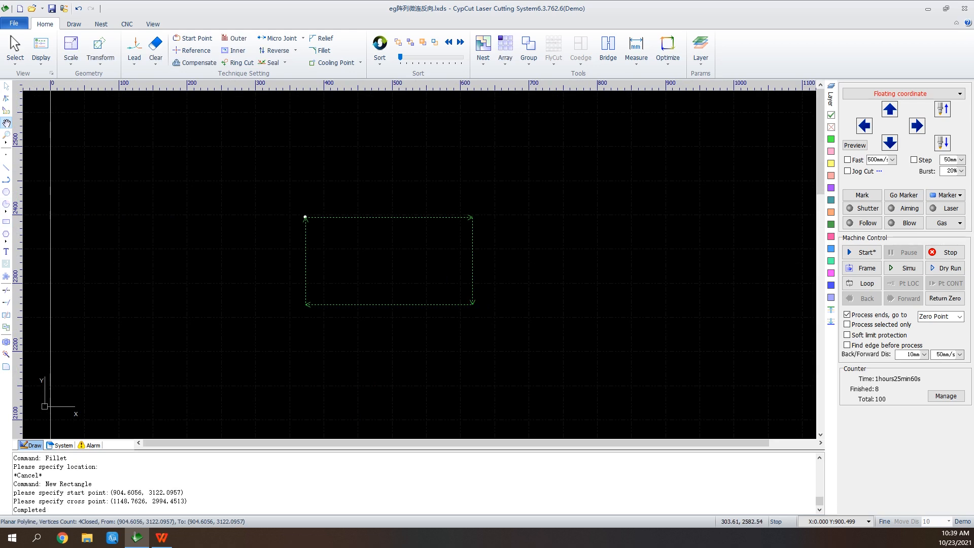
Give the new rectangle a 20 mm straight lead-in at 90°, and add automatic cooling points at the lead-in and corners up to 90°
left_click(134, 49)
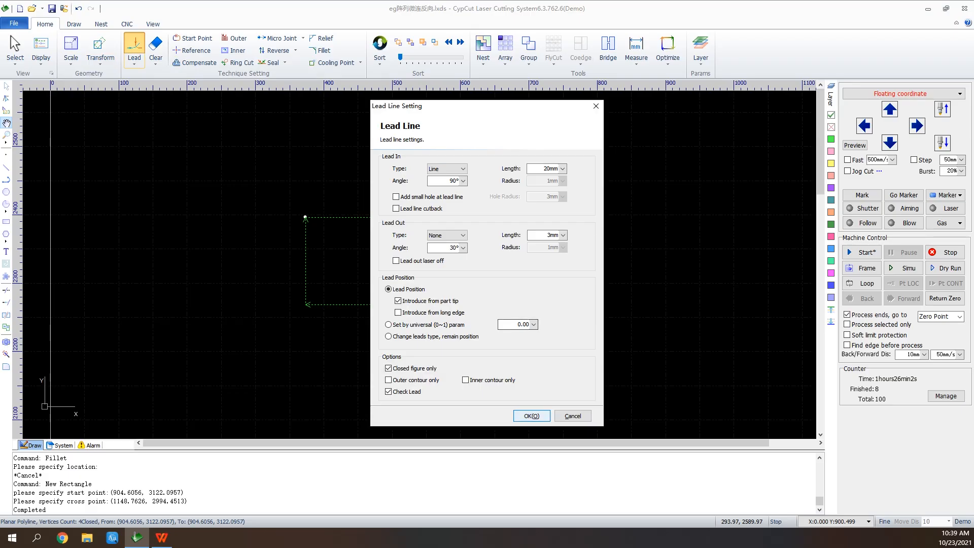
left_click(531, 415)
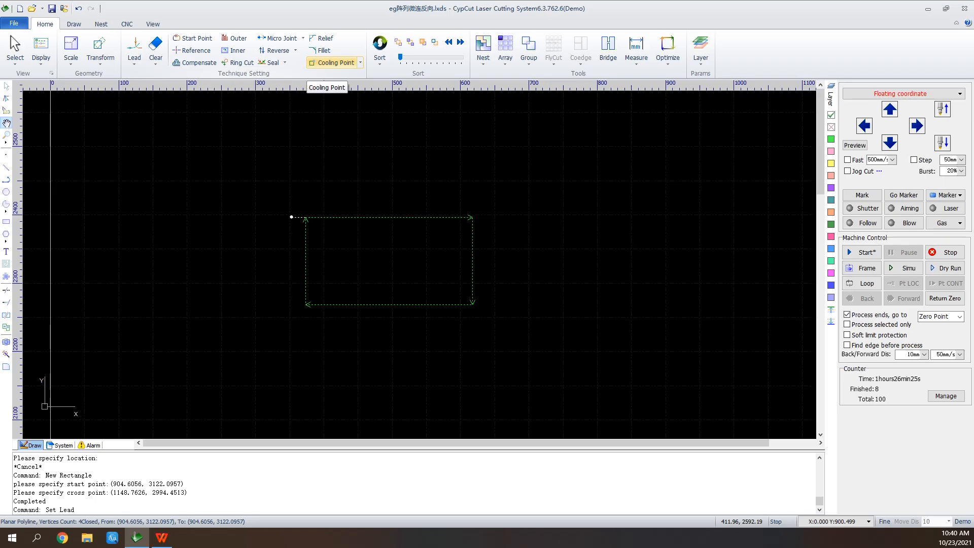
left_click(360, 63)
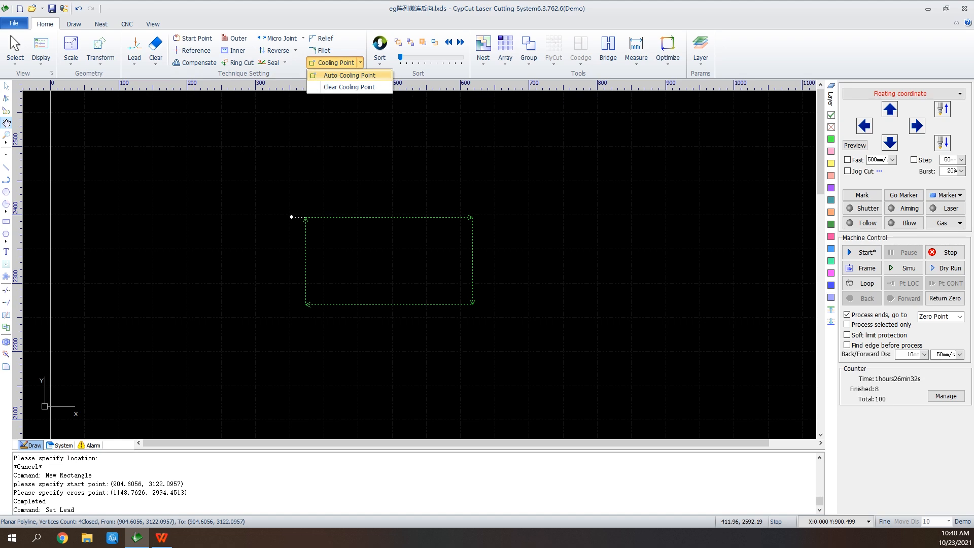
left_click(349, 75)
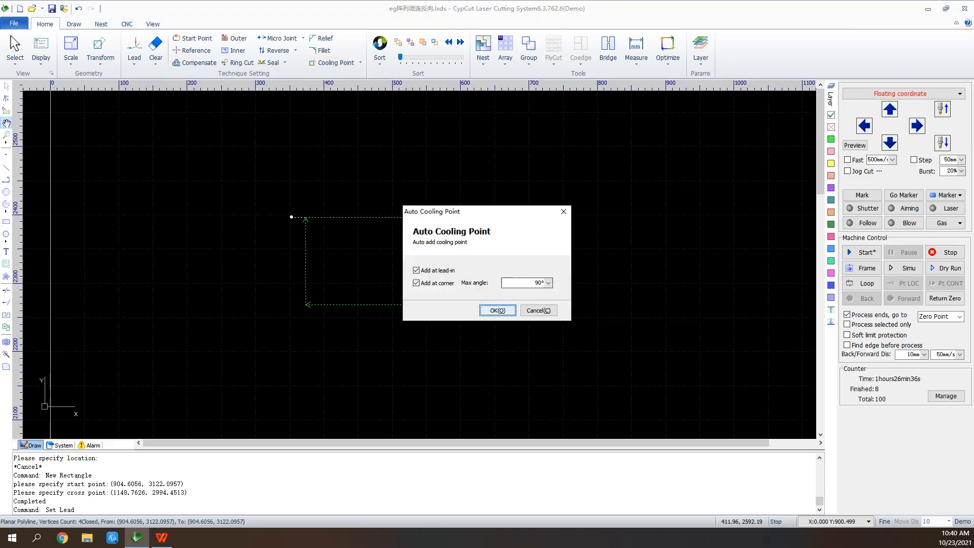
key("Return")
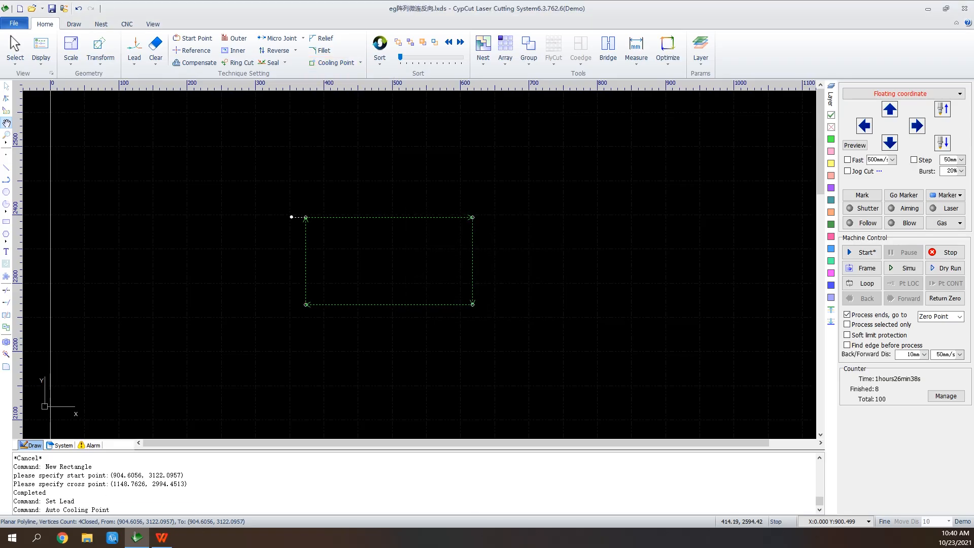
scroll(315, 249, "up", 3)
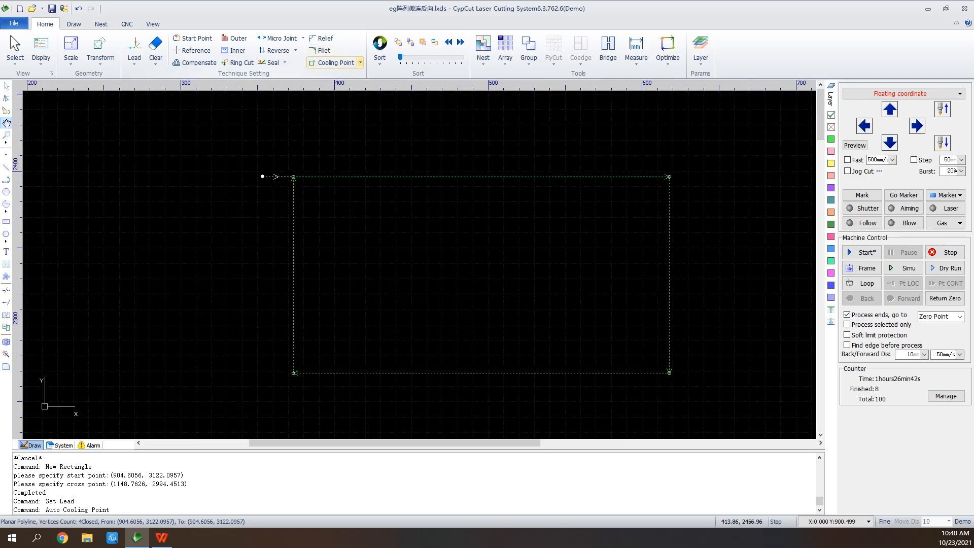
Clear the new rectangle's cooling points, including the one where the lead-in meets its corner
left_click(360, 62)
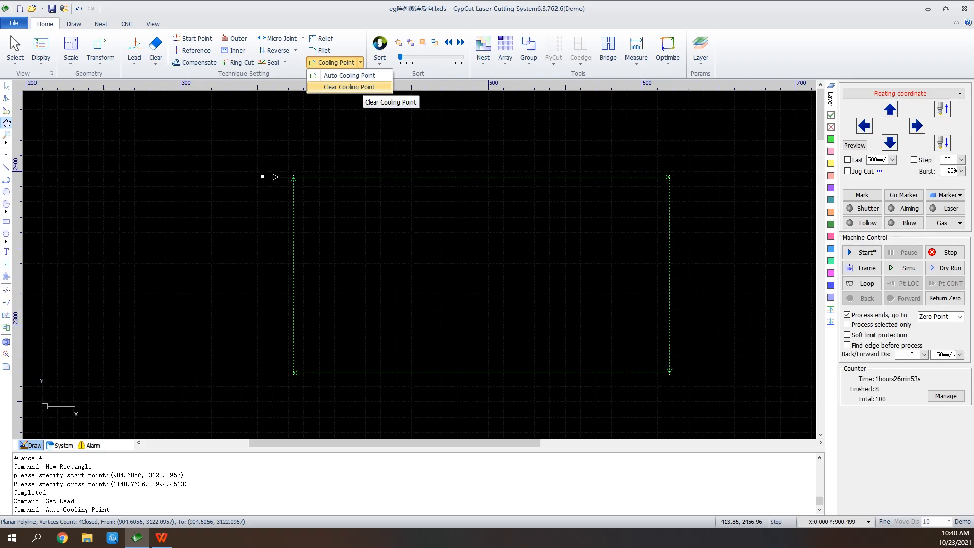
left_click(350, 87)
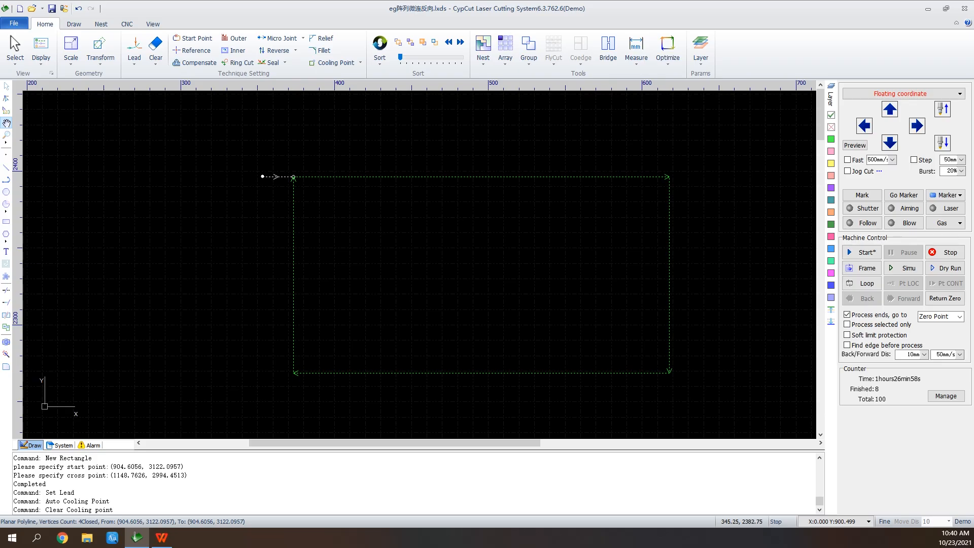
left_click(333, 62)
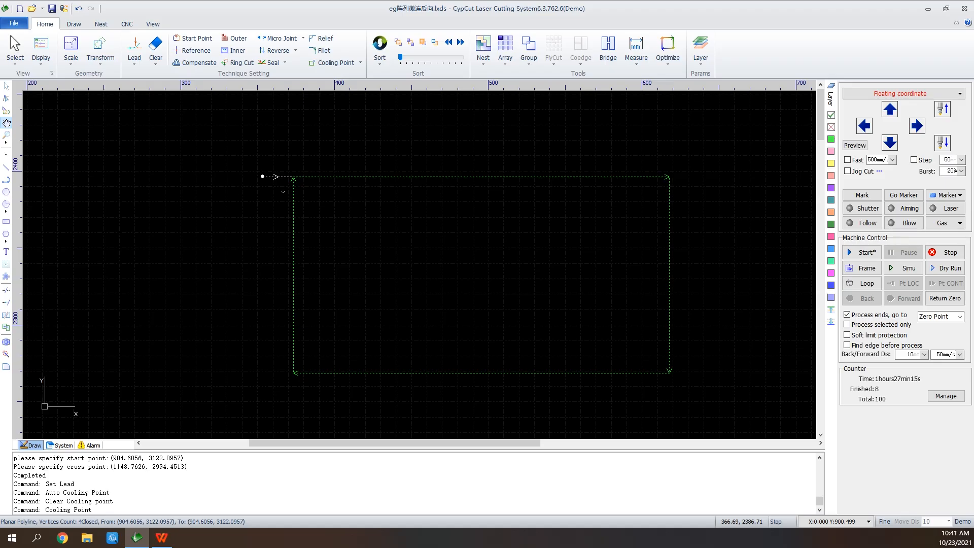
Open the drawing eg停靠点 without saving the changes to the current file
scroll(276, 191, "down", 5)
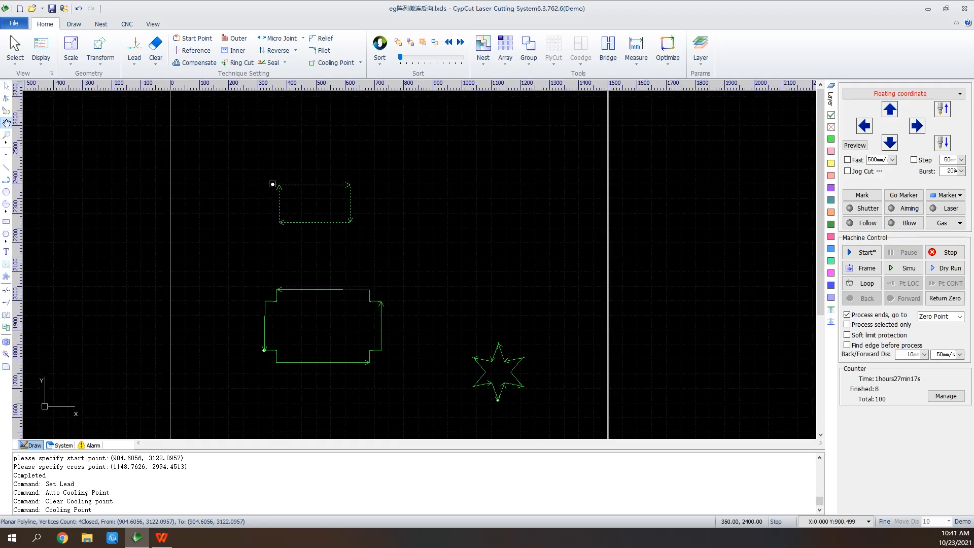
left_click(32, 8)
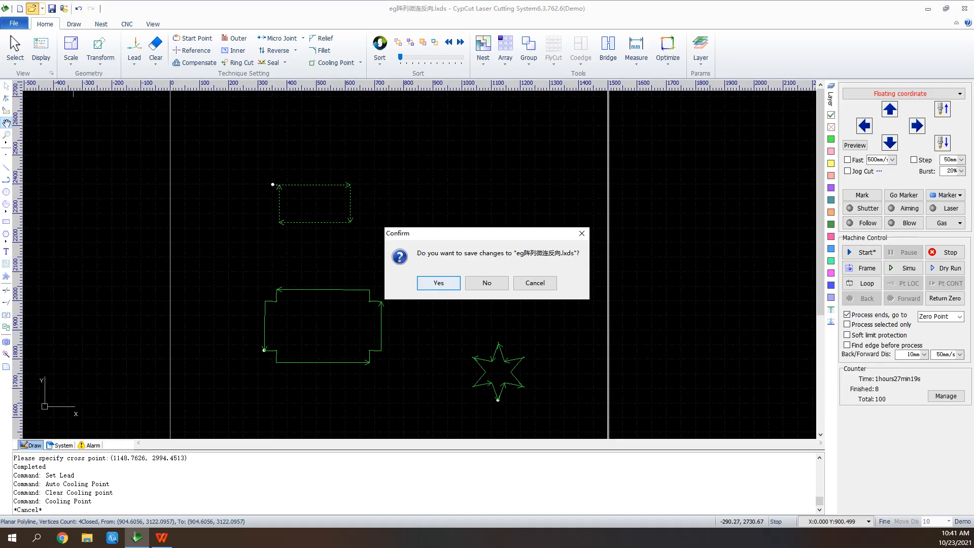
left_click(487, 283)
scroll(413, 203, "down", 2)
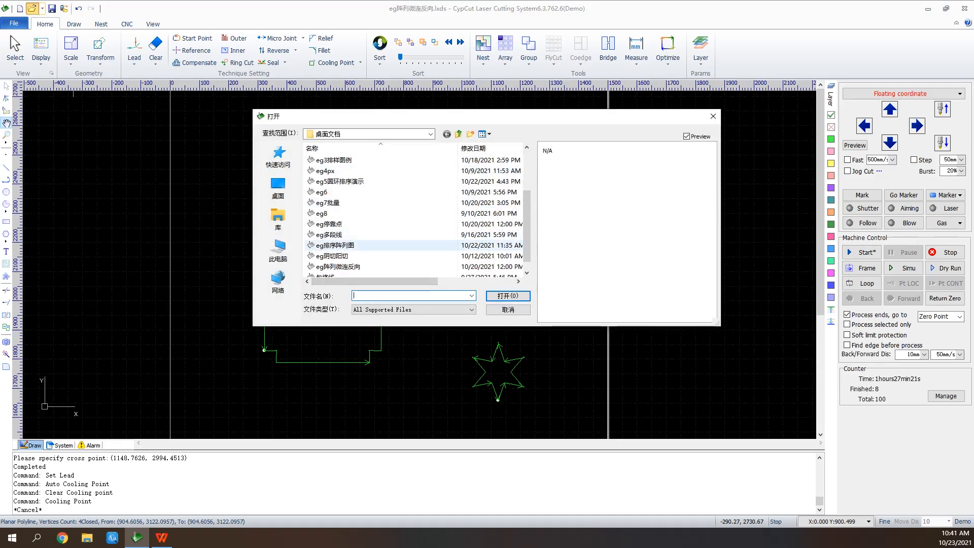
left_click(328, 224)
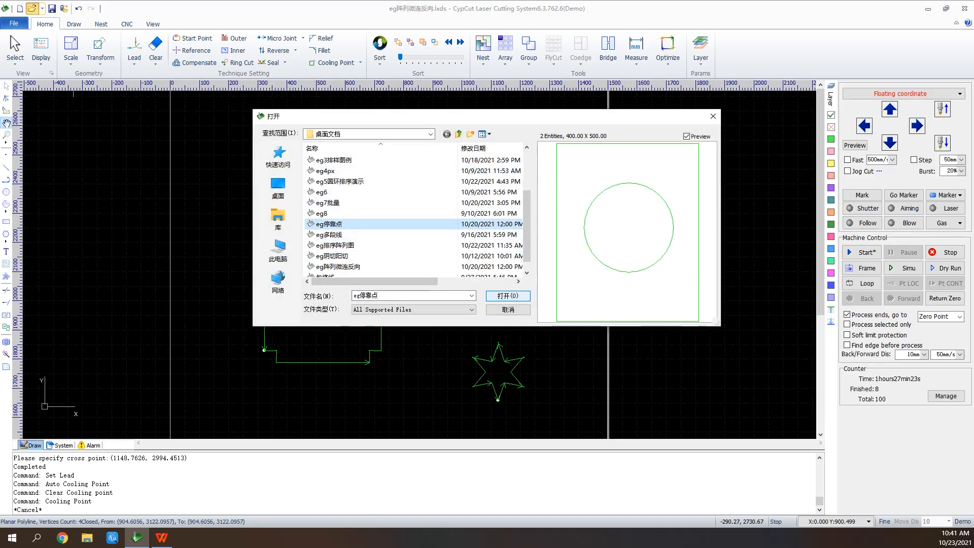
left_click(505, 296)
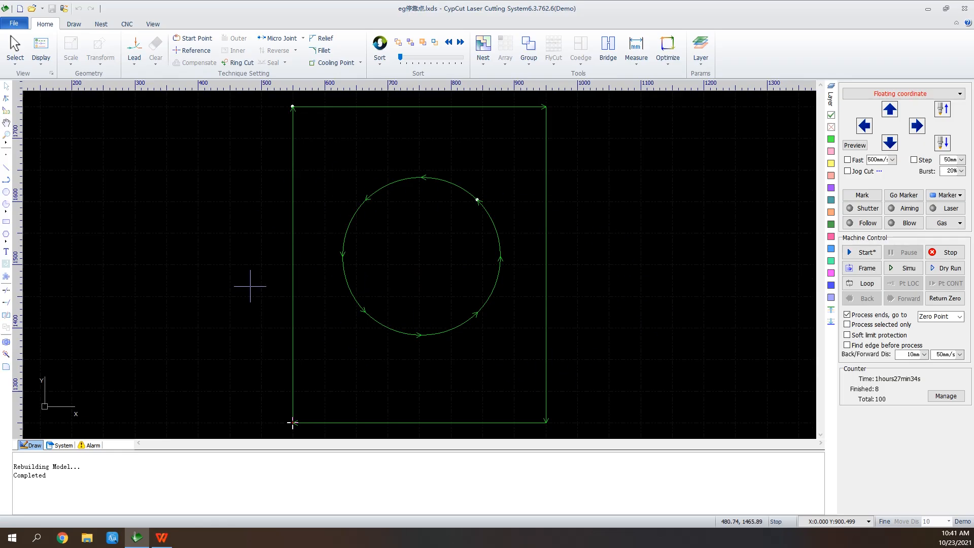
Jog the machine head in the positive Y direction and set the part zero reference to Bottom-Right
left_click(889, 109)
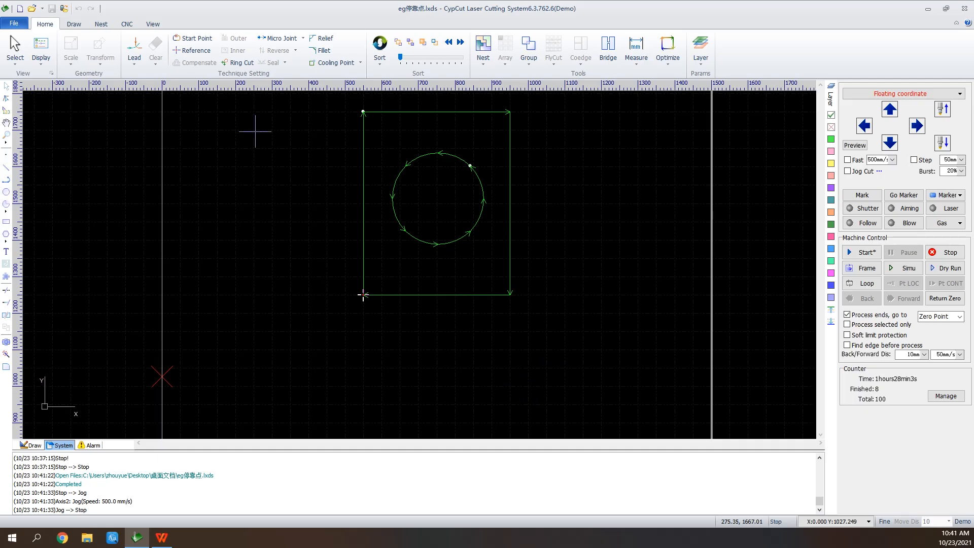
left_click(193, 50)
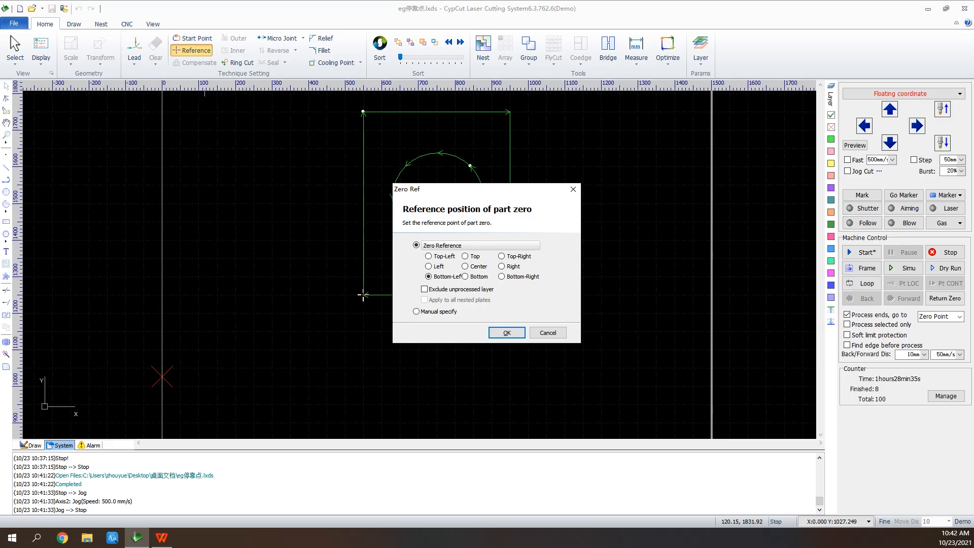
left_click(502, 277)
left_click(507, 332)
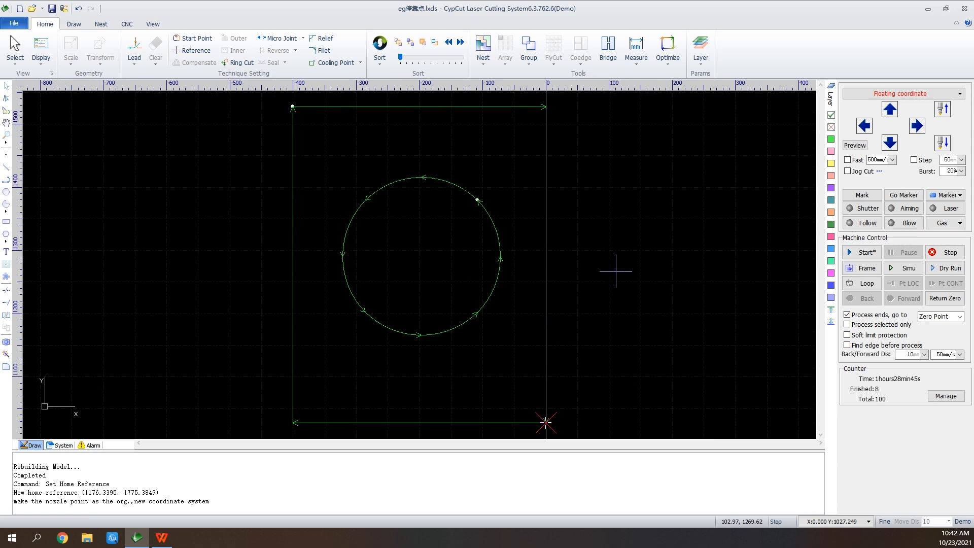
left_click(194, 50)
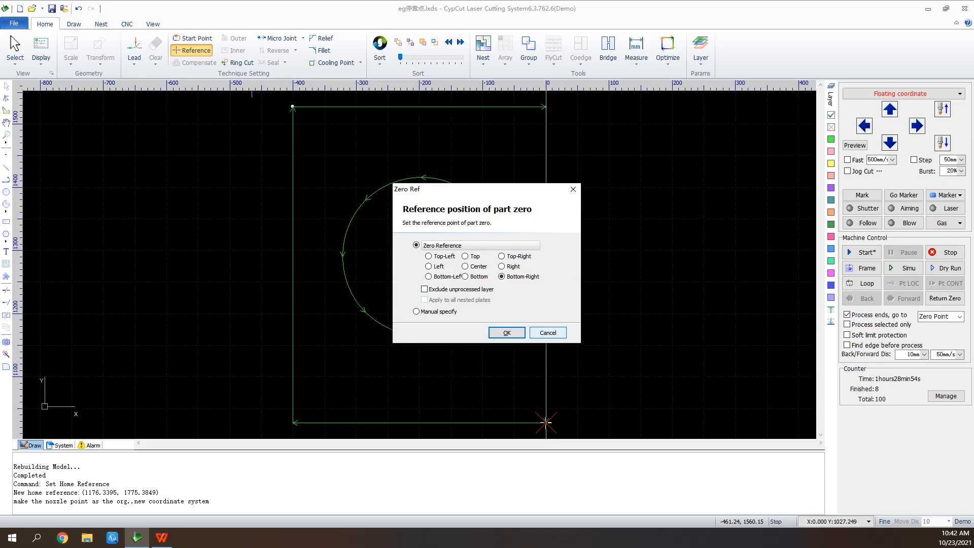
left_click(548, 332)
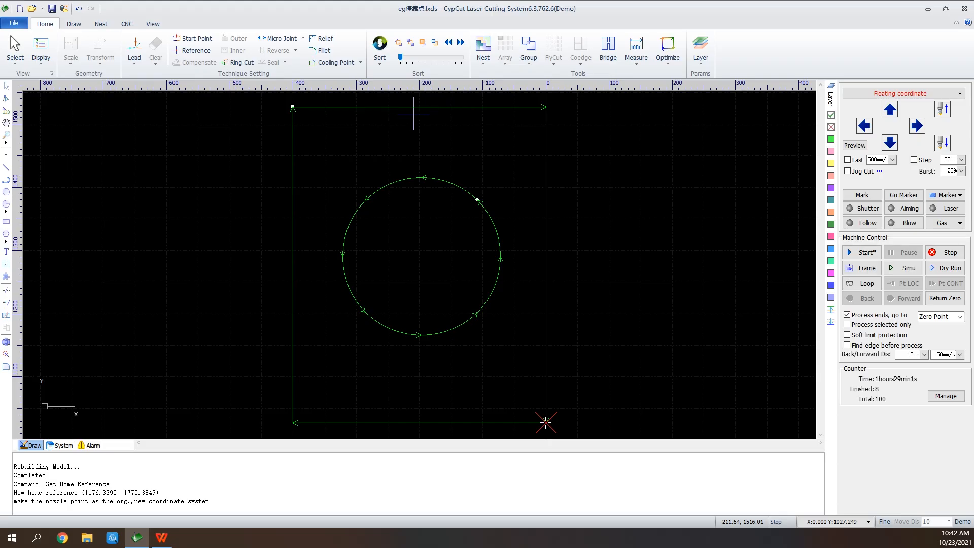
Set the outer rectangle to unprocessed and exclude the unprocessed layer from the Bottom-Right zero reference
left_click(445, 106)
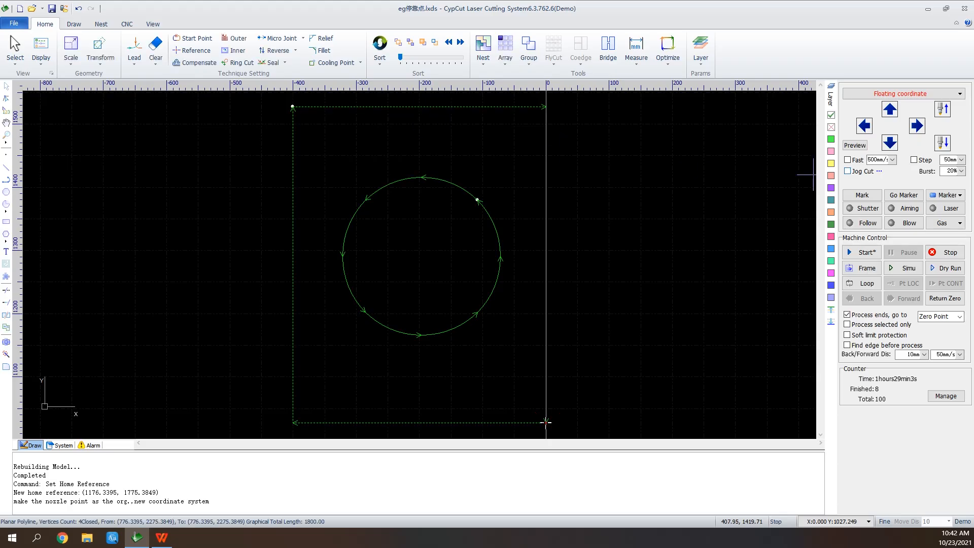
left_click(830, 127)
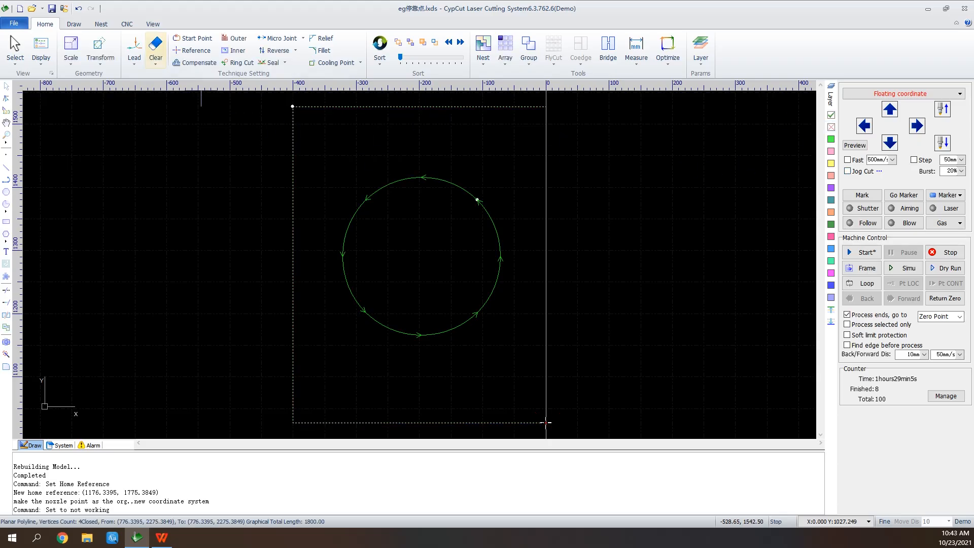
left_click(193, 51)
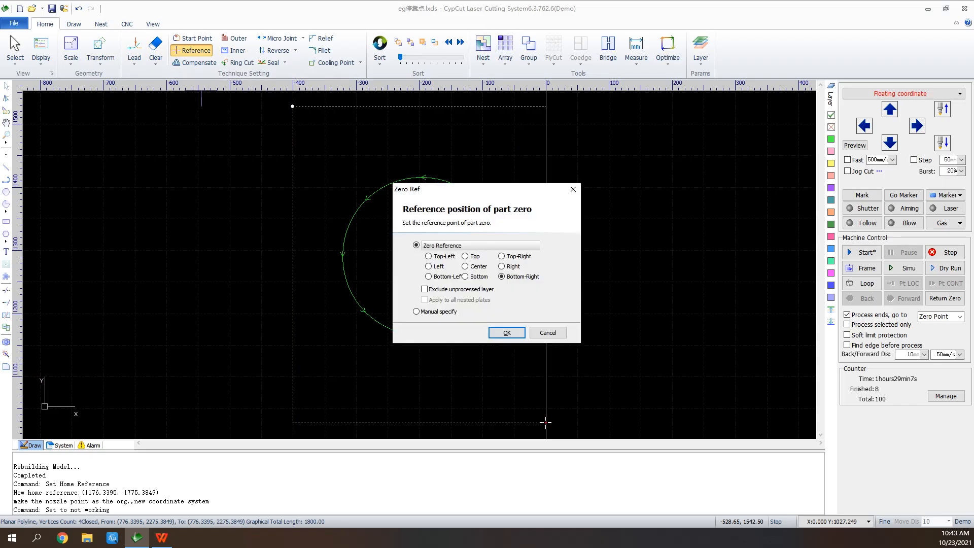
left_click(424, 289)
left_click(506, 332)
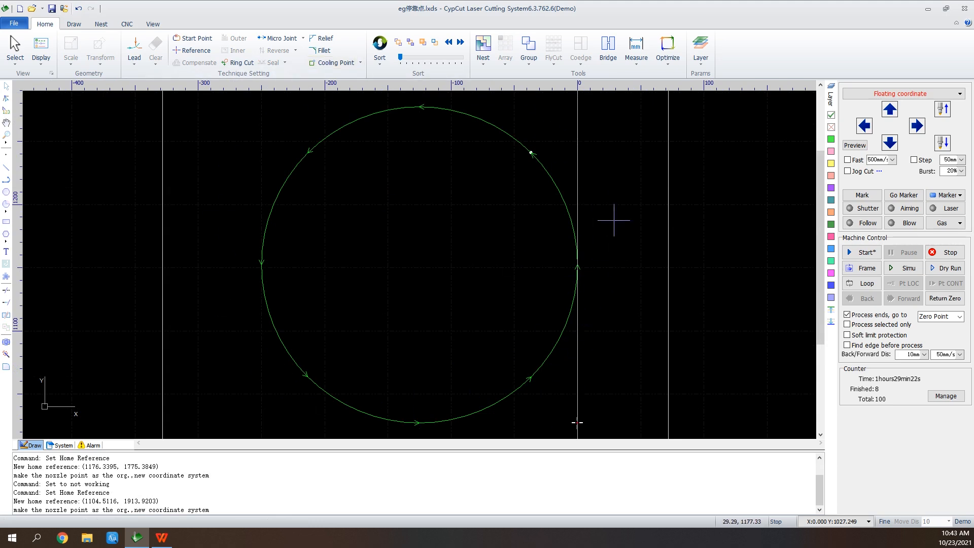
Reapply the Bottom-Right part zero reference with the unprocessed layer still excluded
scroll(572, 149, "down", 3)
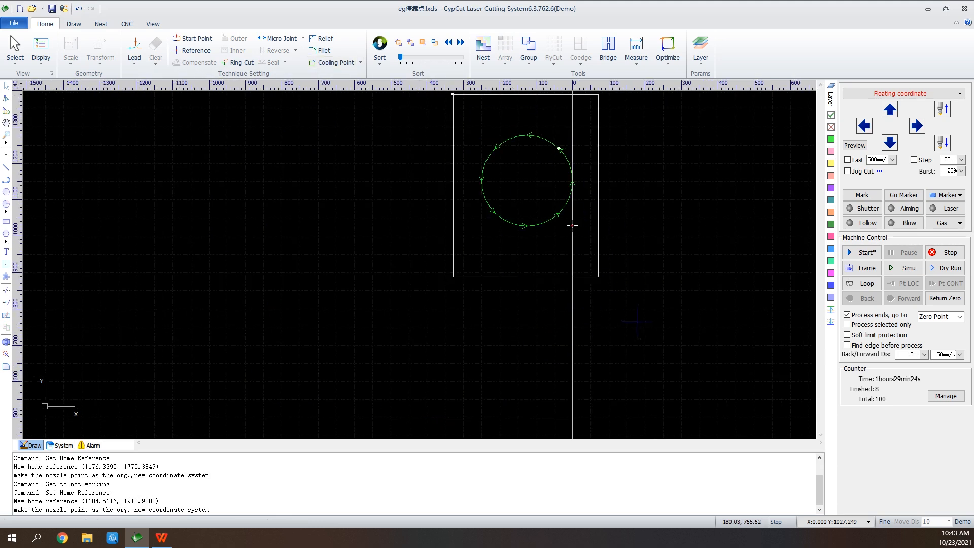
left_click(193, 51)
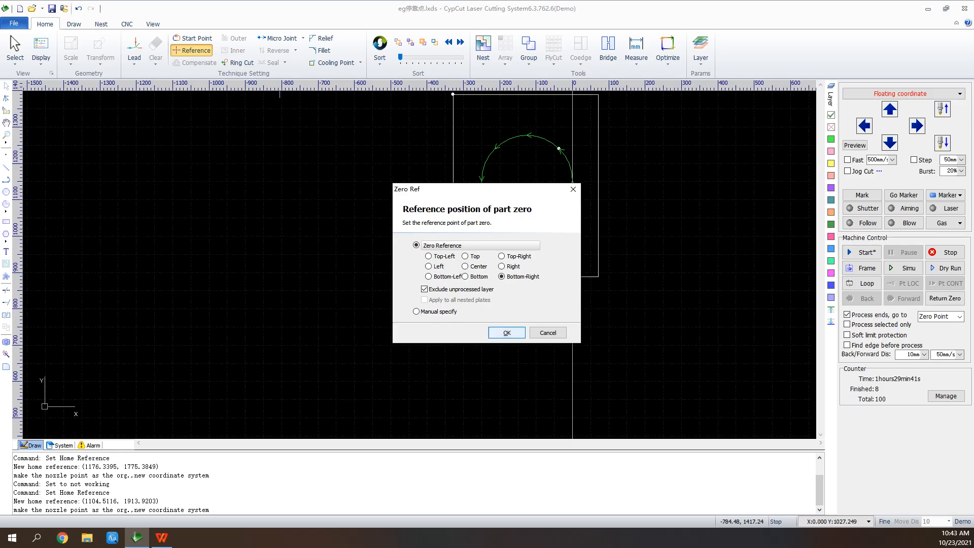
left_click(507, 333)
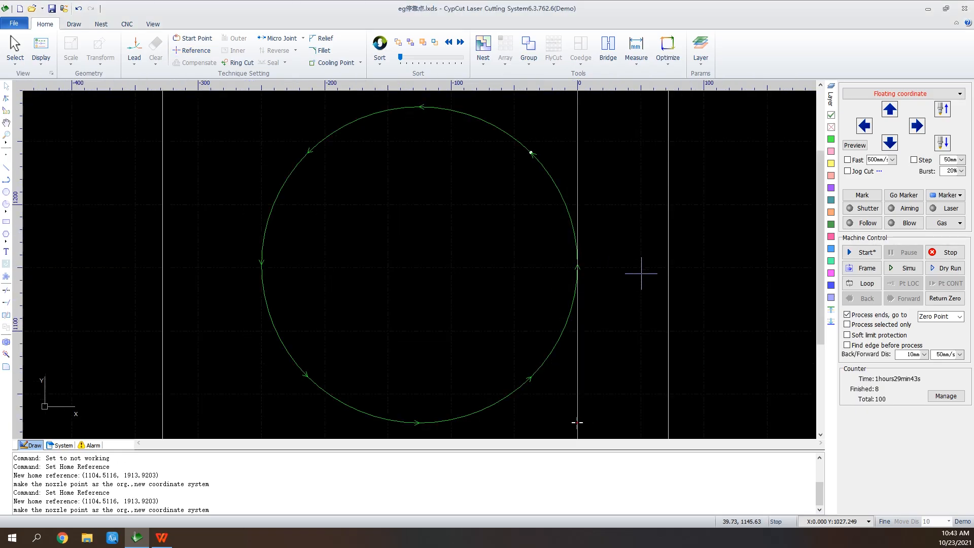